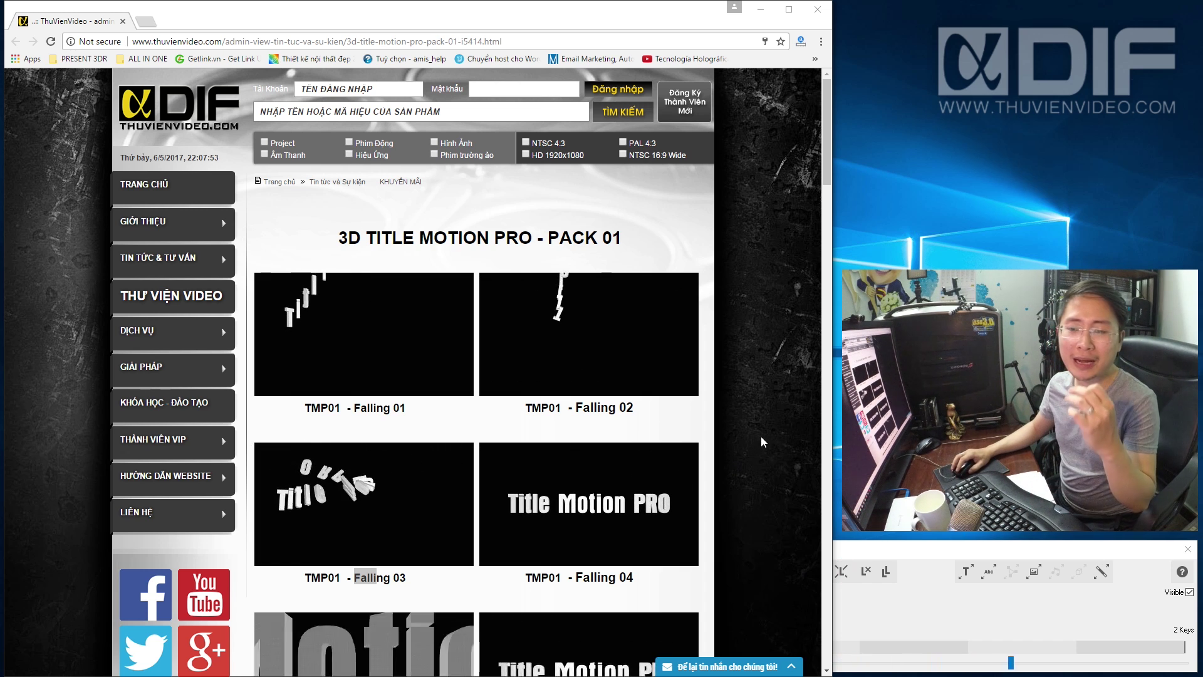
Scroll down the 3D Title Motion Pro - Pack 01 page through the Falling title previews.
scroll(757, 424, down, 1)
scroll(758, 430, down, 2)
scroll(755, 432, down, 2)
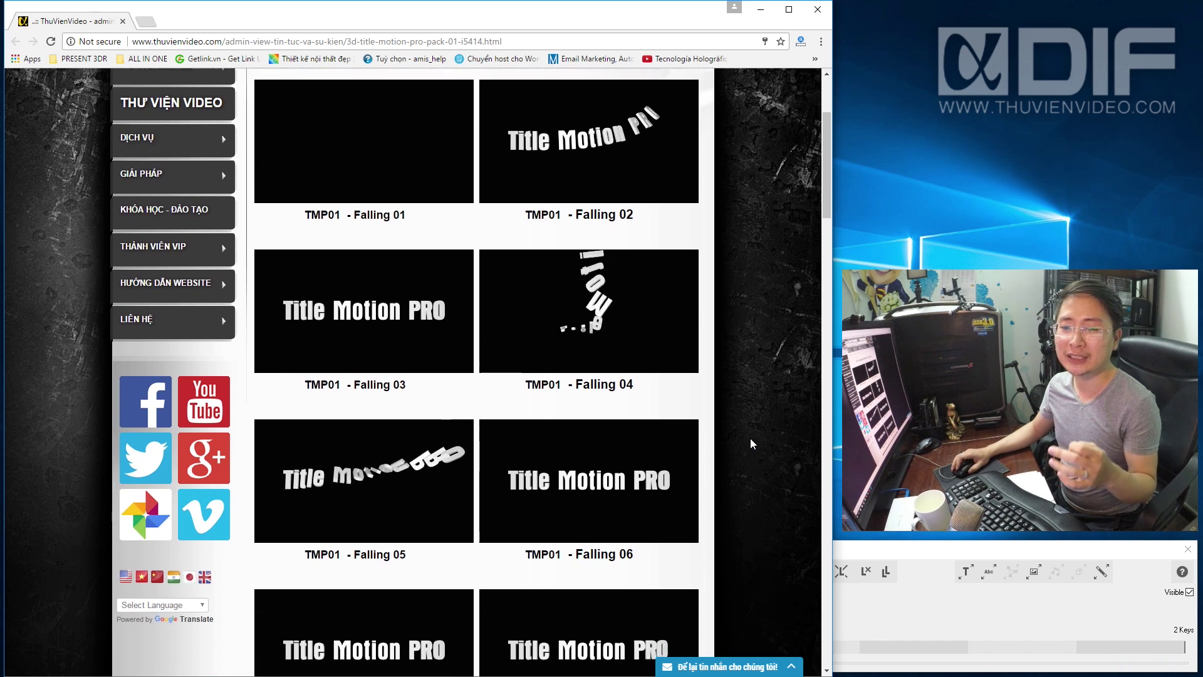
scroll(747, 444, up, 2)
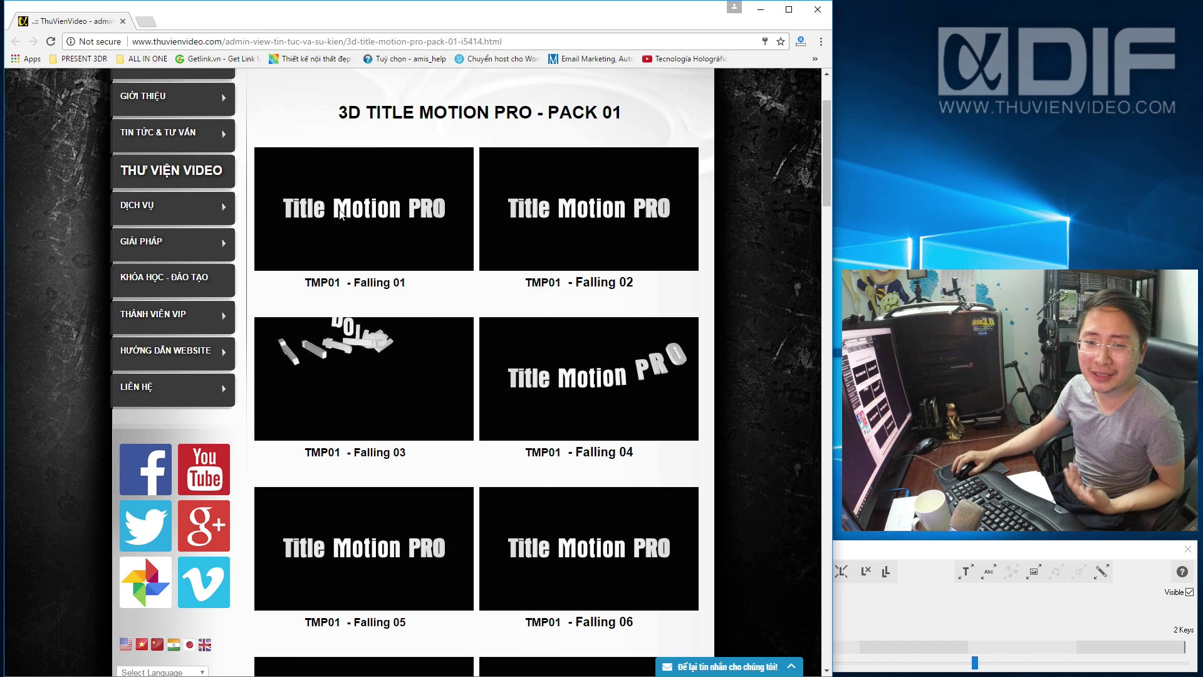
scroll(594, 279, down, 1)
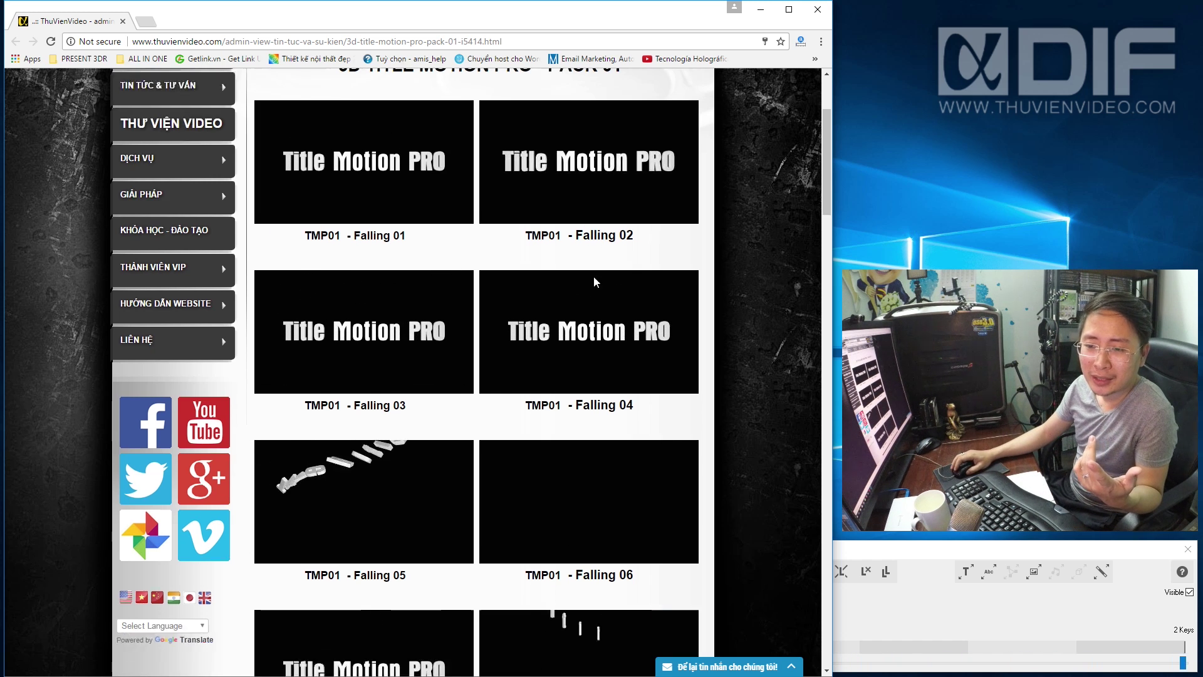
scroll(594, 278, down, 1)
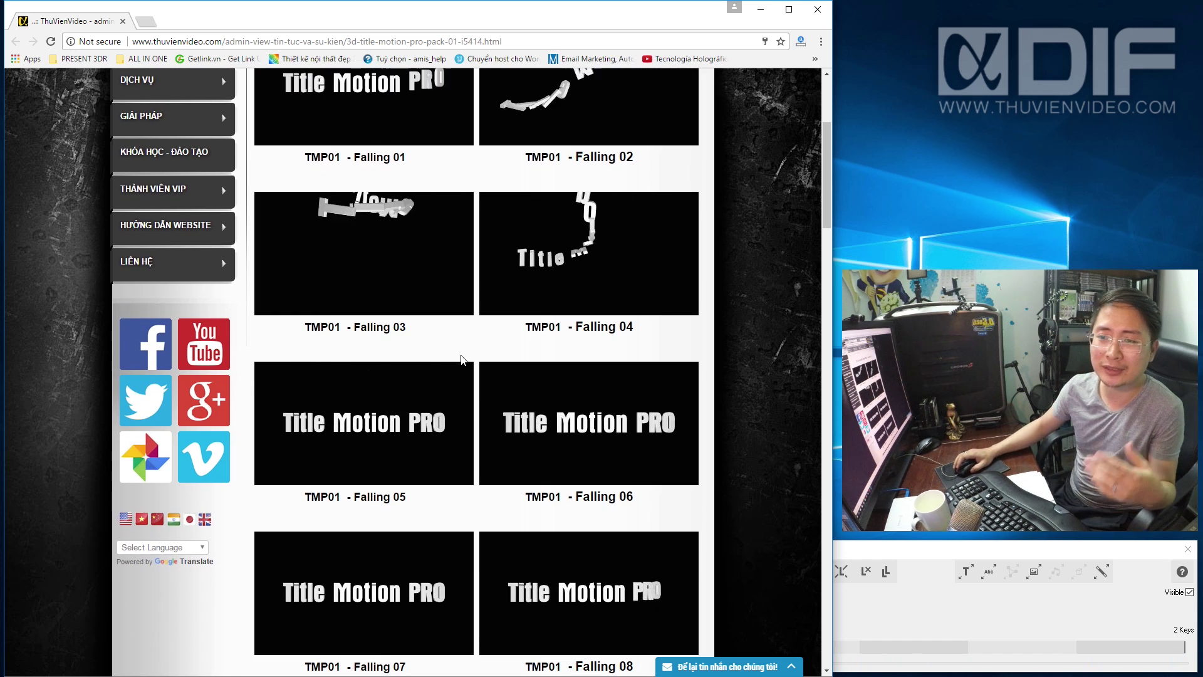
scroll(463, 350, down, 3)
scroll(464, 336, up, 4)
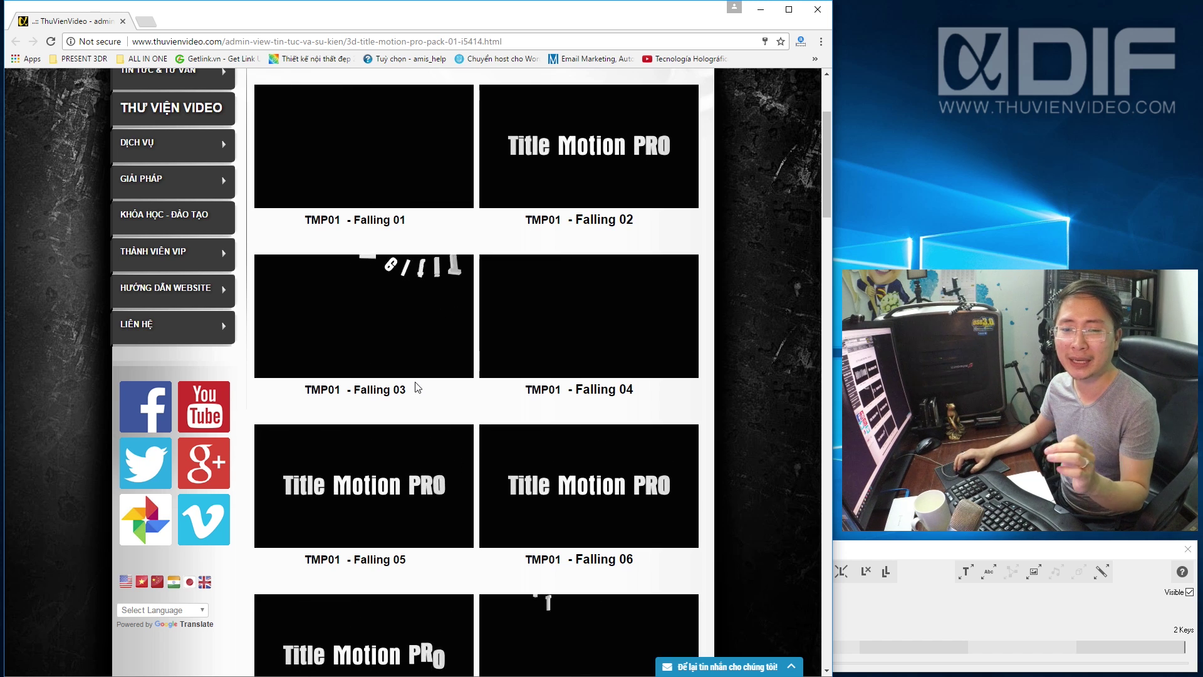
Continue scrolling down to the Pan 01–04 preview rows.
scroll(415, 394, down, 3)
scroll(415, 394, up, 4)
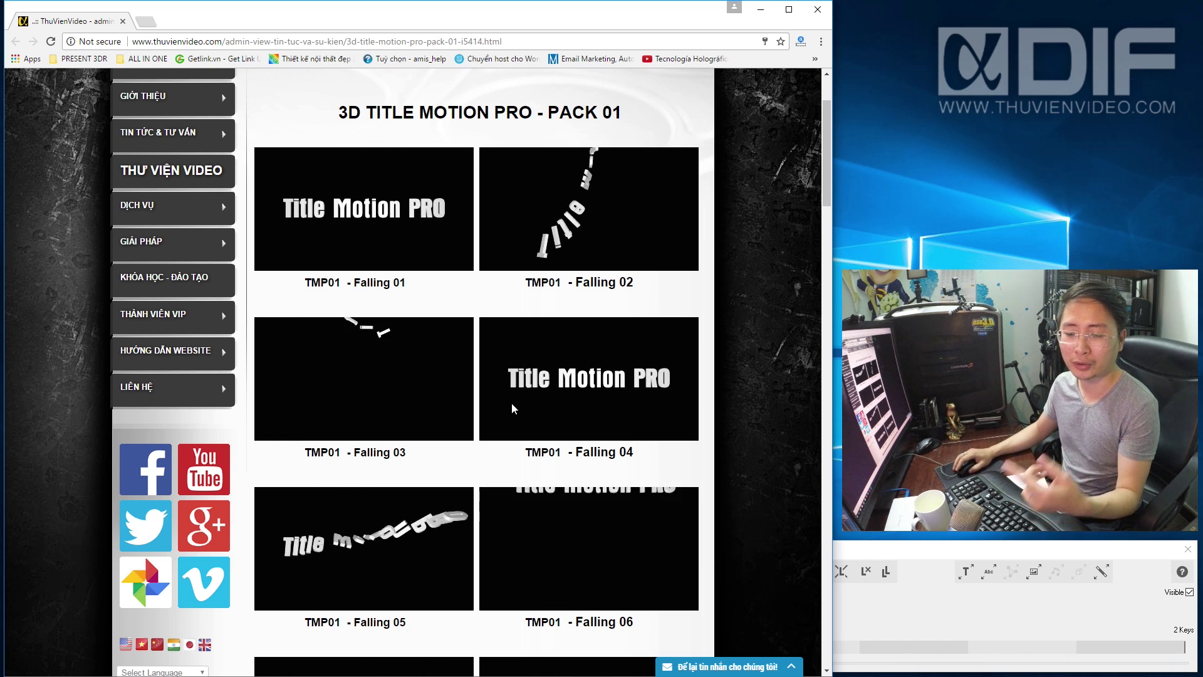
scroll(511, 406, down, 3)
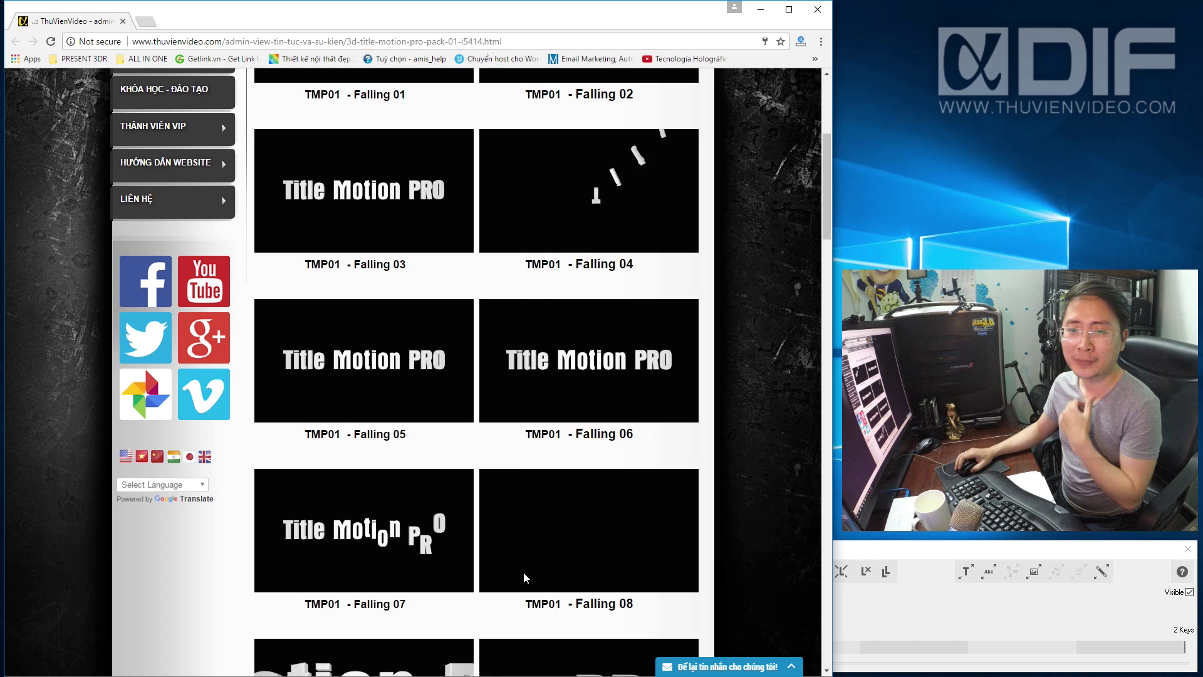
scroll(507, 557, up, 4)
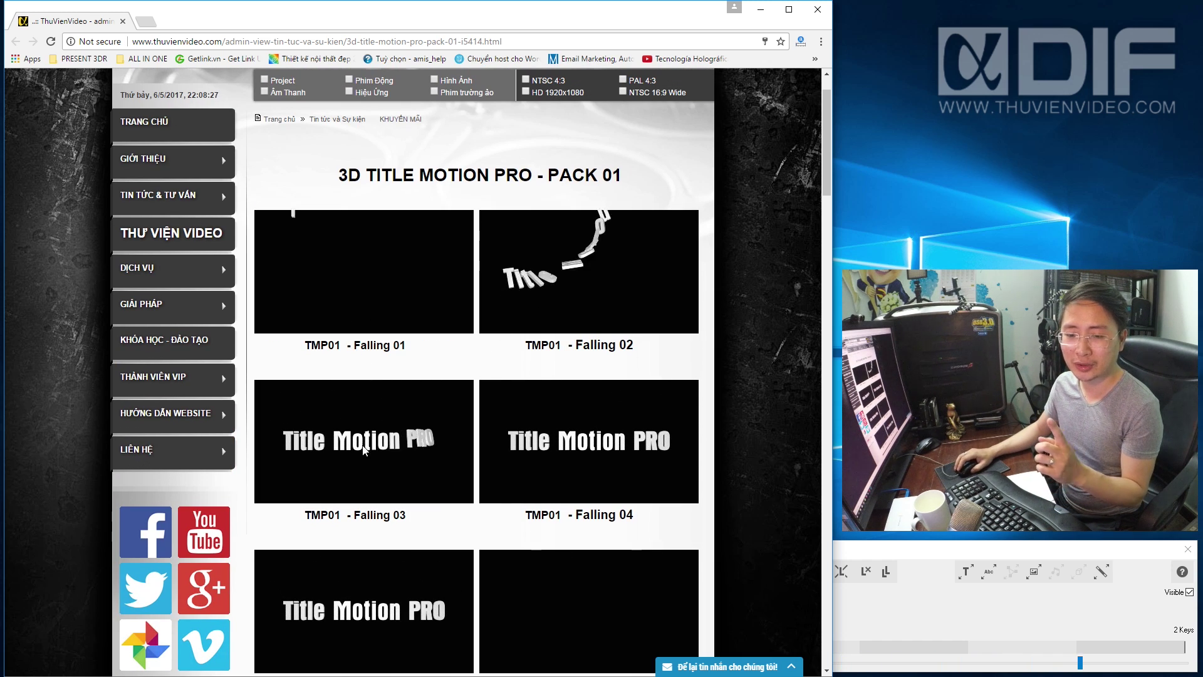
scroll(363, 449, down, 3)
scroll(363, 453, down, 4)
scroll(362, 452, down, 2)
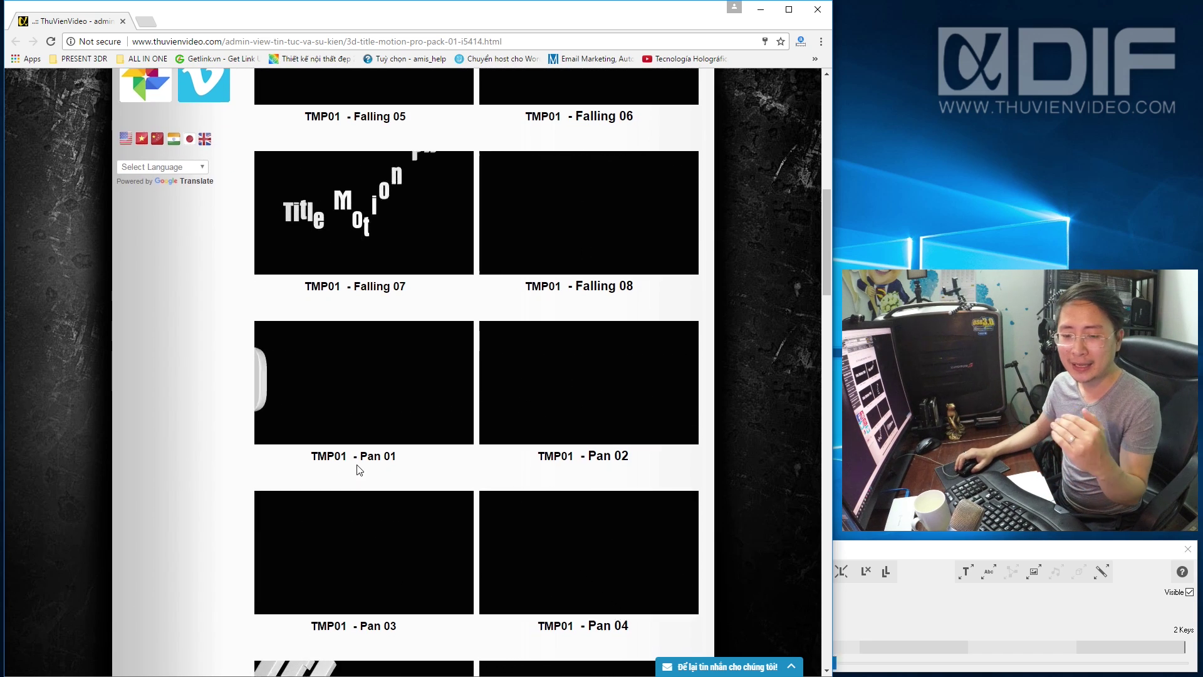
Scroll past the Pan 07–08 previews down to the Zoom In title animations.
scroll(359, 469, down, 2)
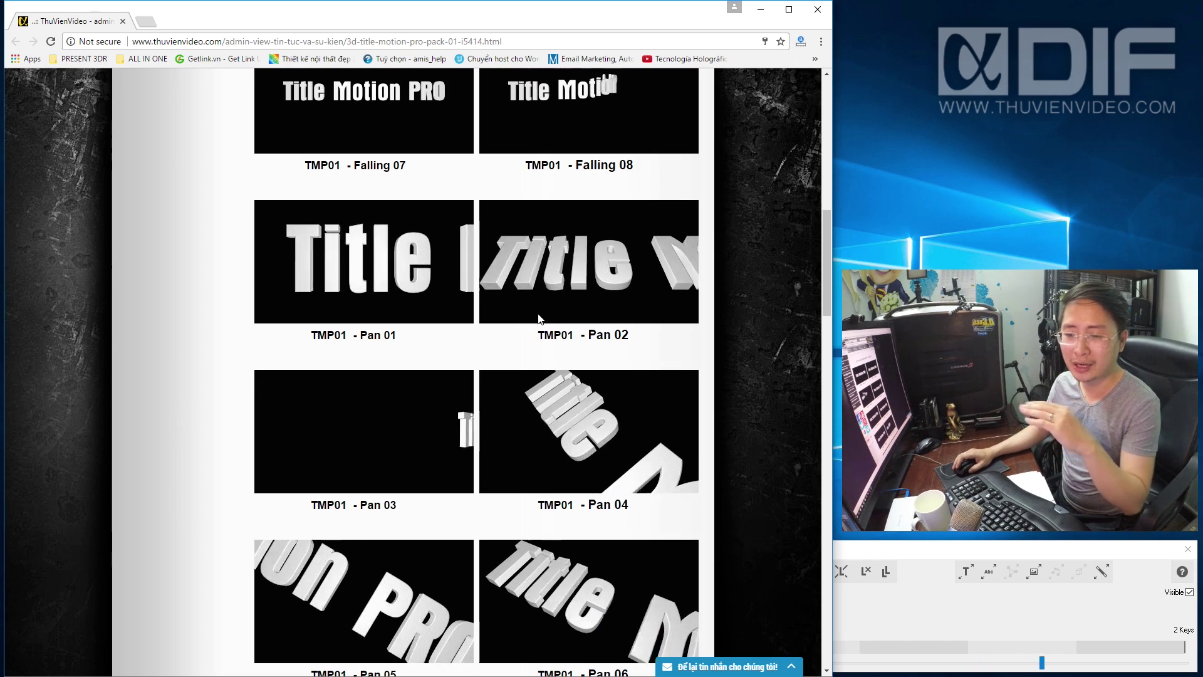
scroll(526, 332, down, 3)
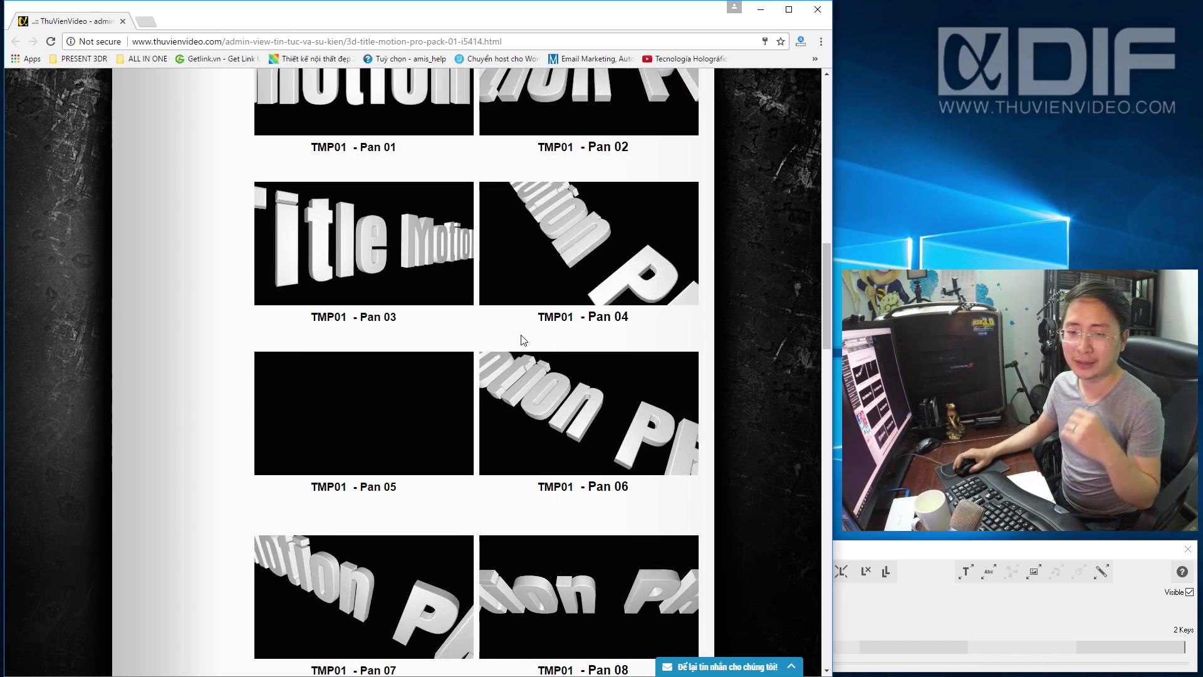
scroll(452, 392, down, 4)
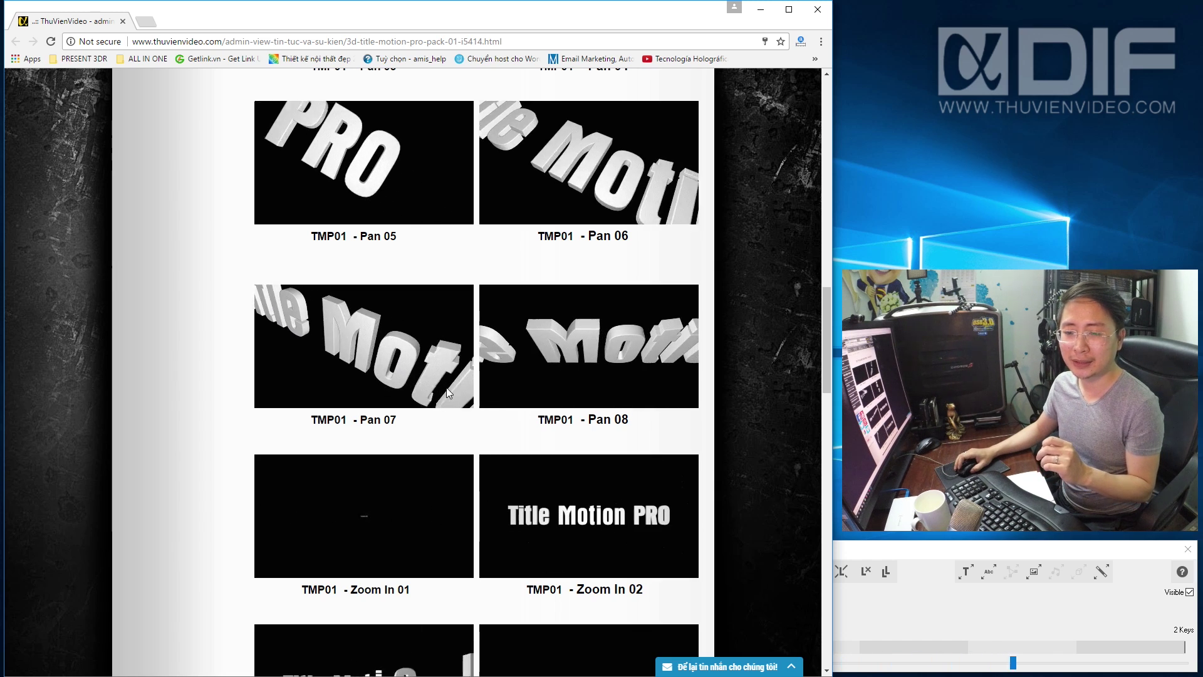
scroll(446, 388, down, 2)
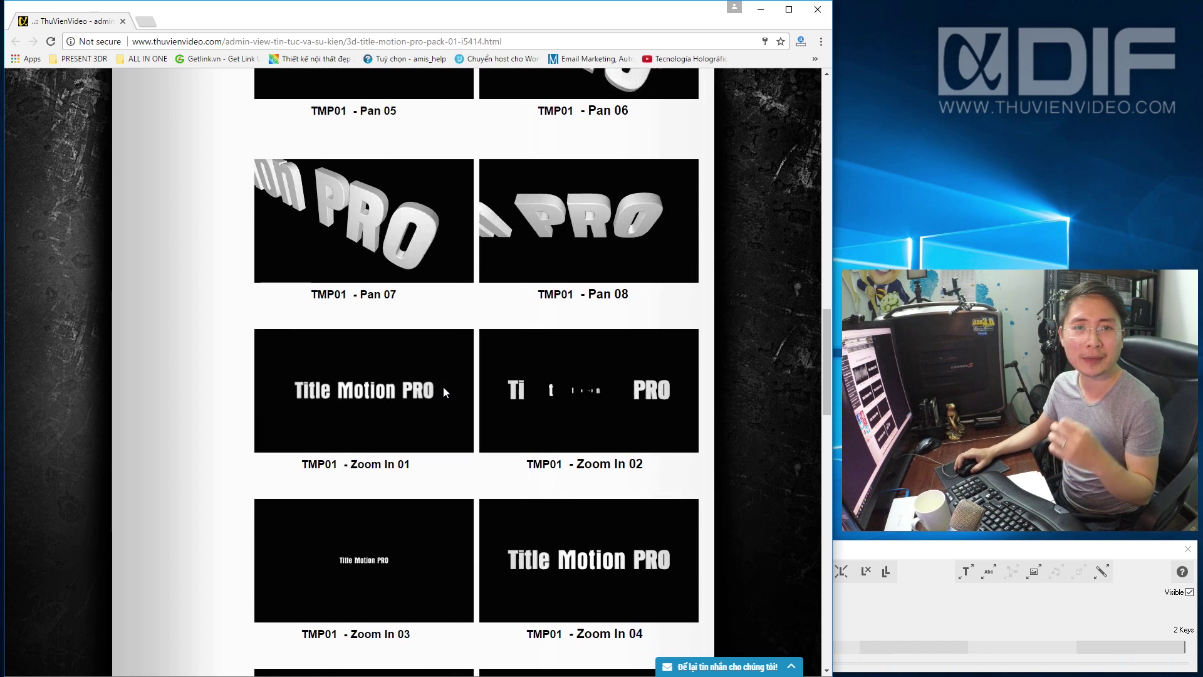
scroll(404, 395, down, 1)
scroll(403, 398, down, 2)
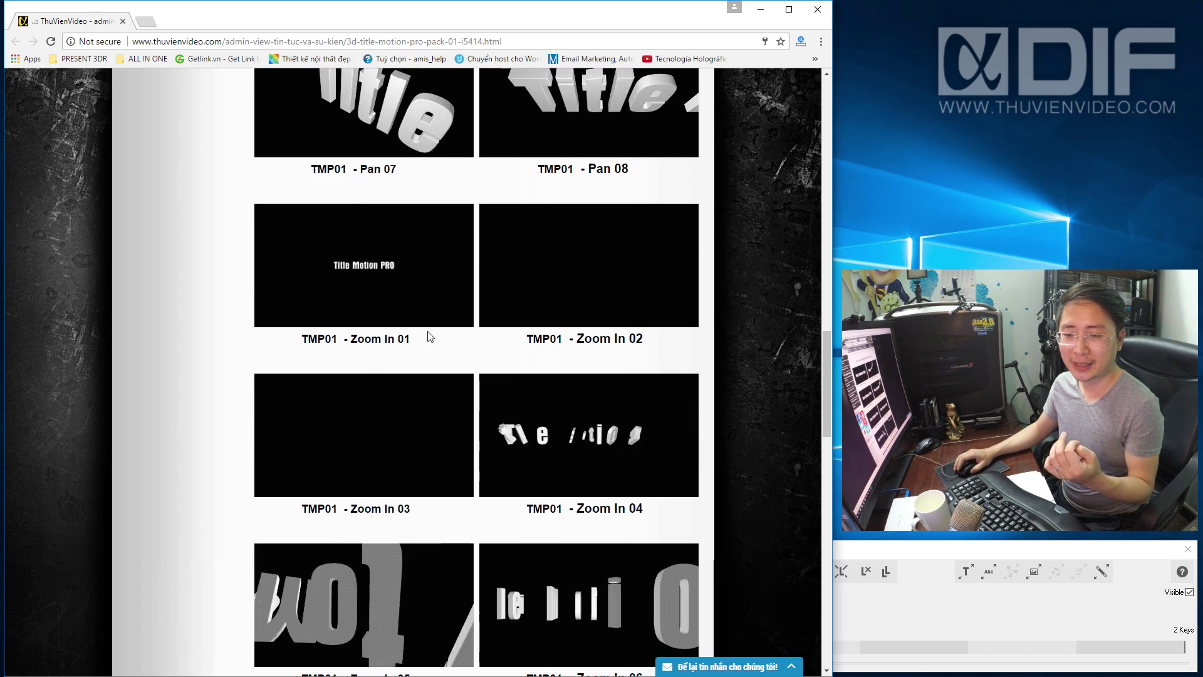
scroll(430, 338, down, 4)
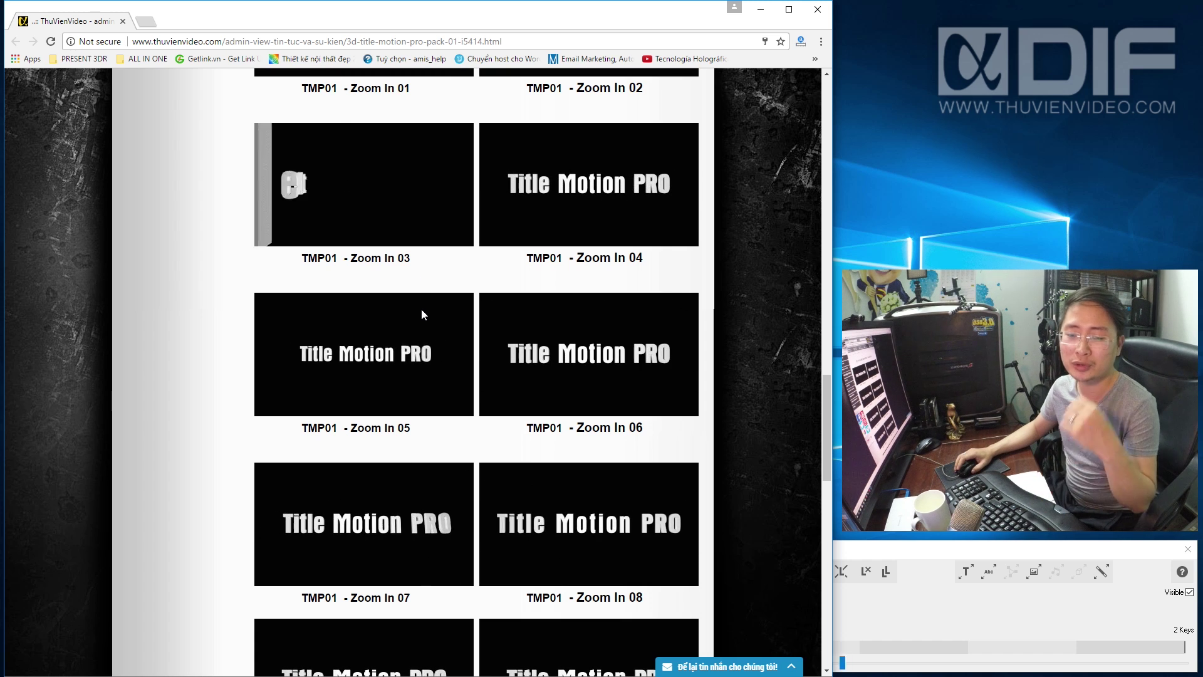
Scroll to the bottom of the pack page past the Zoom Out previews.
scroll(425, 322, down, 4)
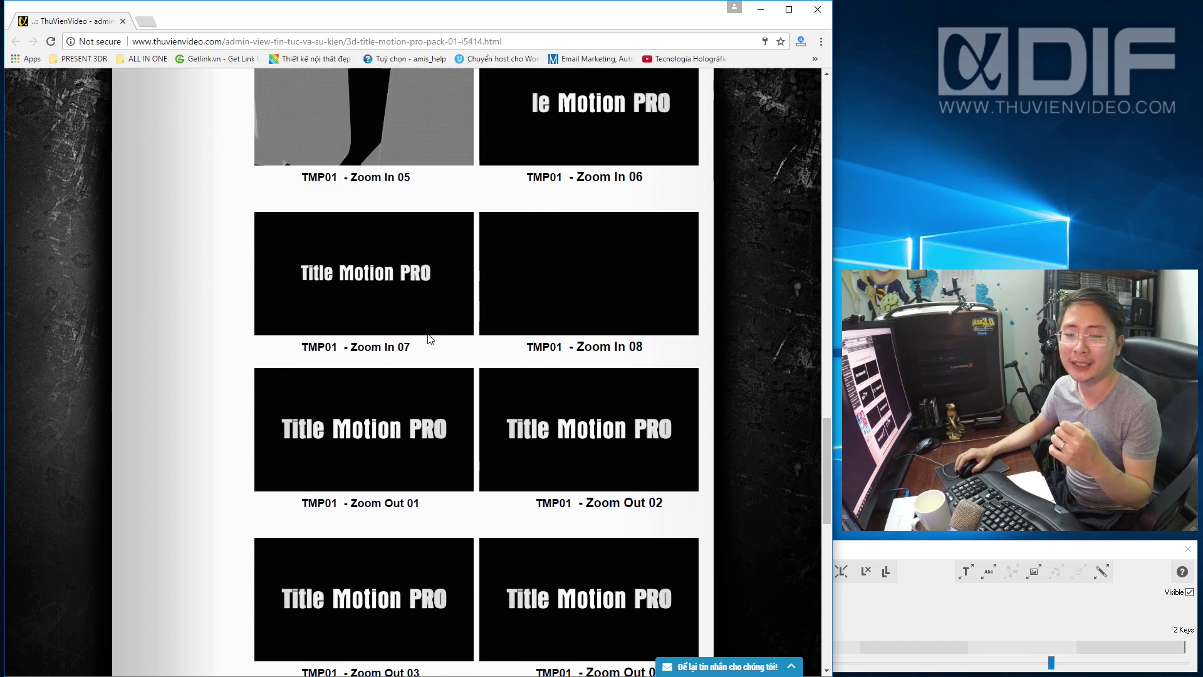
scroll(429, 341, down, 2)
scroll(431, 347, down, 3)
scroll(426, 351, down, 1)
scroll(421, 357, down, 3)
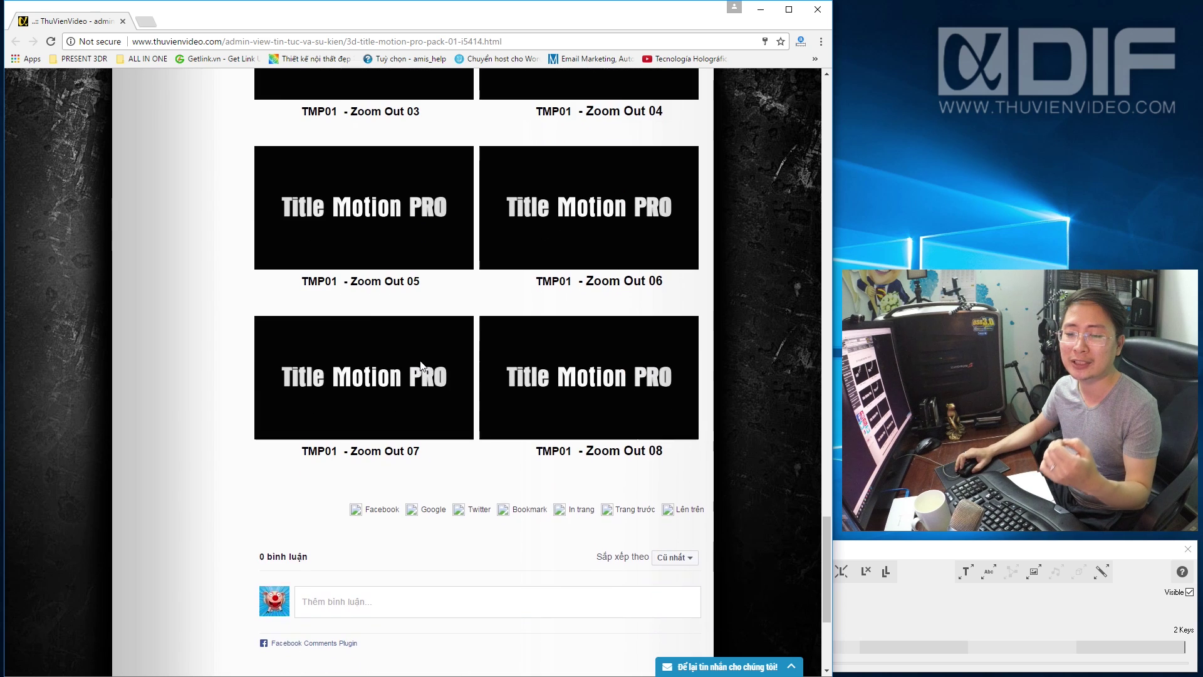
Scroll back up to the PACK 01 heading, then minimize Chrome to reveal BluffTitler.
scroll(421, 371, up, 1)
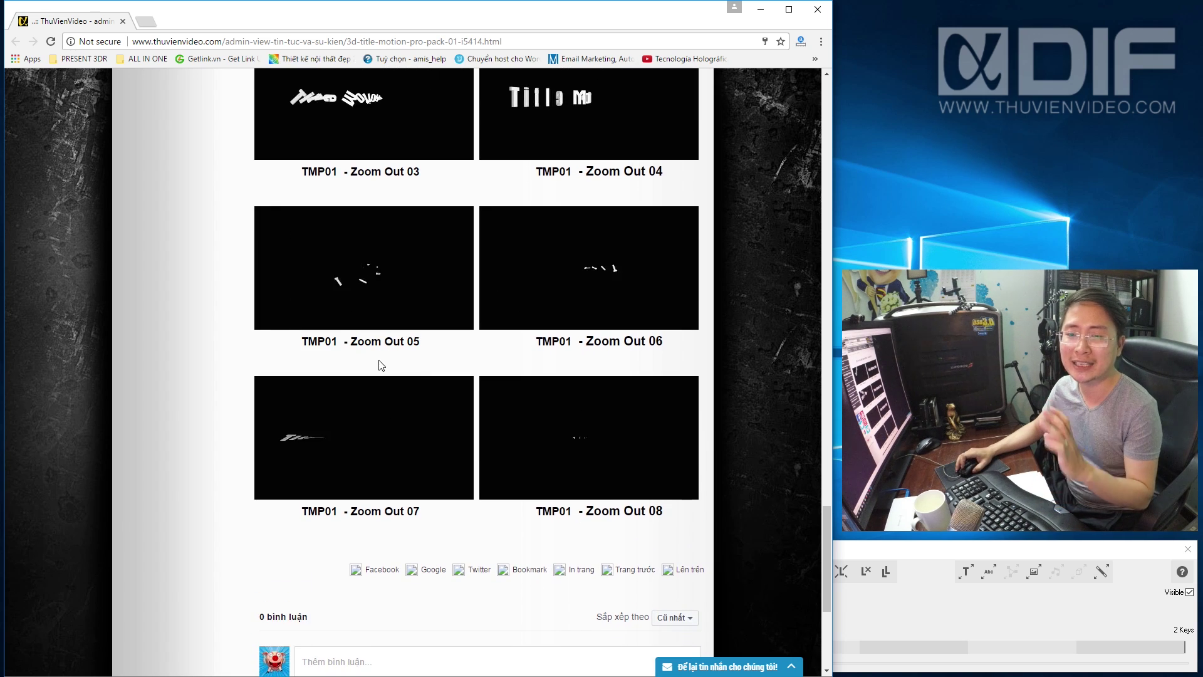
scroll(417, 351, up, 3)
scroll(423, 345, up, 9)
scroll(425, 343, up, 11)
scroll(425, 337, up, 2)
scroll(425, 337, up, 5)
scroll(424, 337, up, 3)
scroll(425, 337, up, 4)
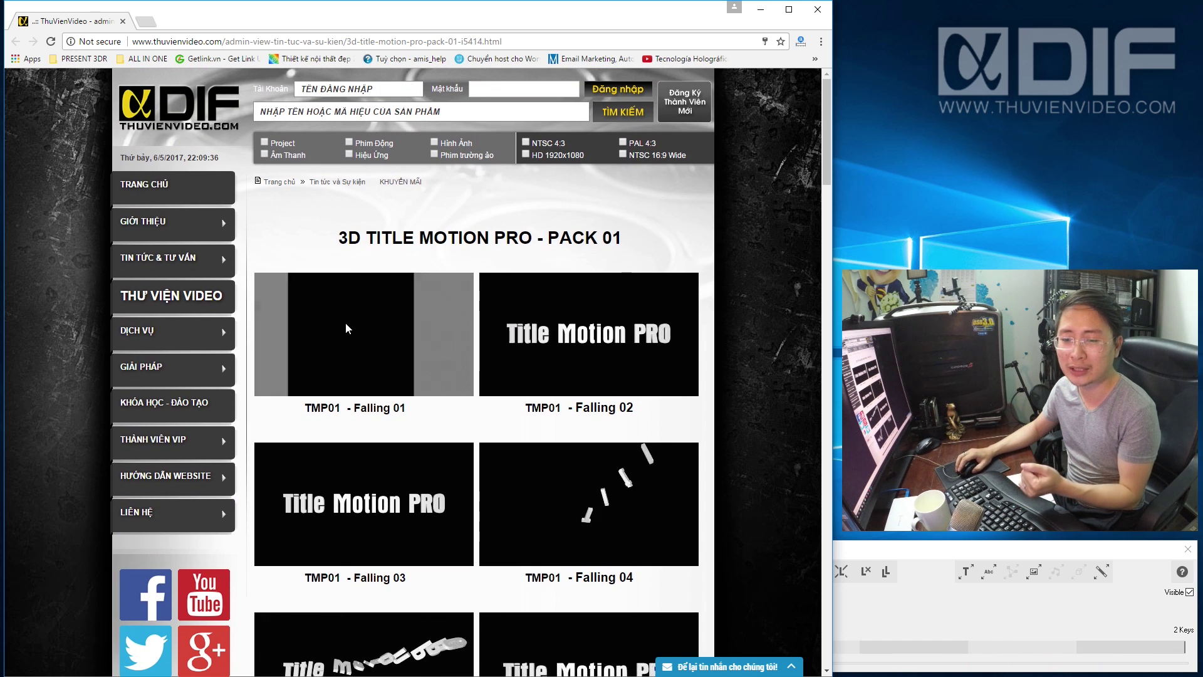
scroll(540, 388, down, 2)
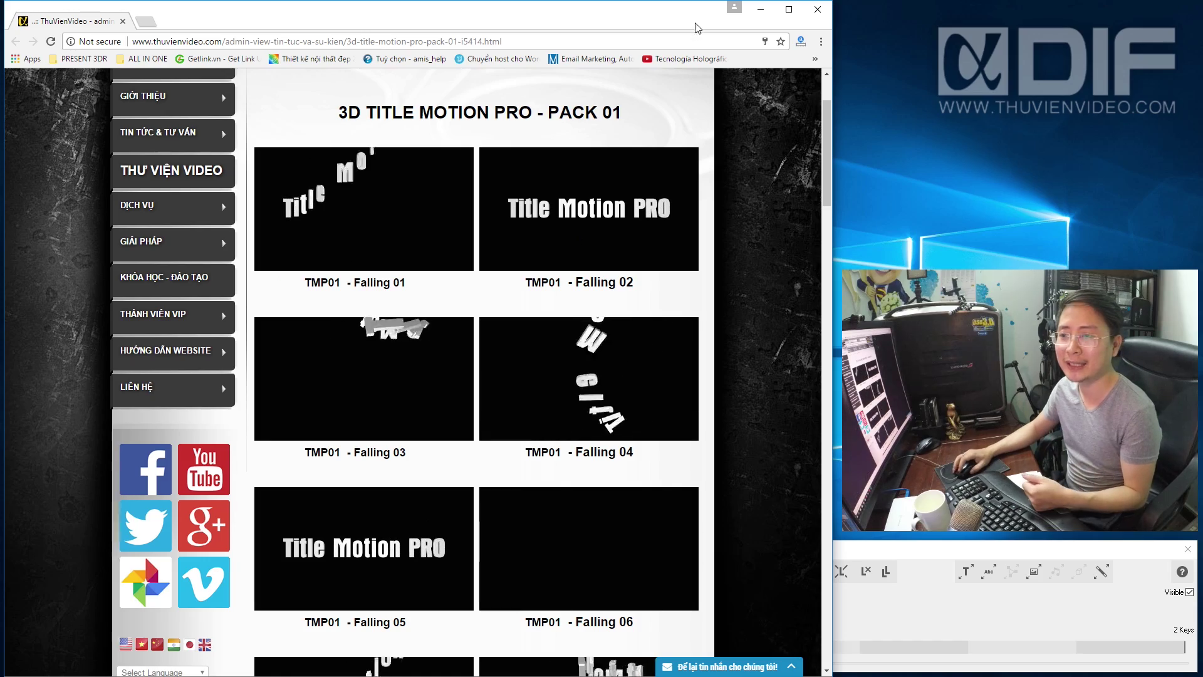
click(760, 9)
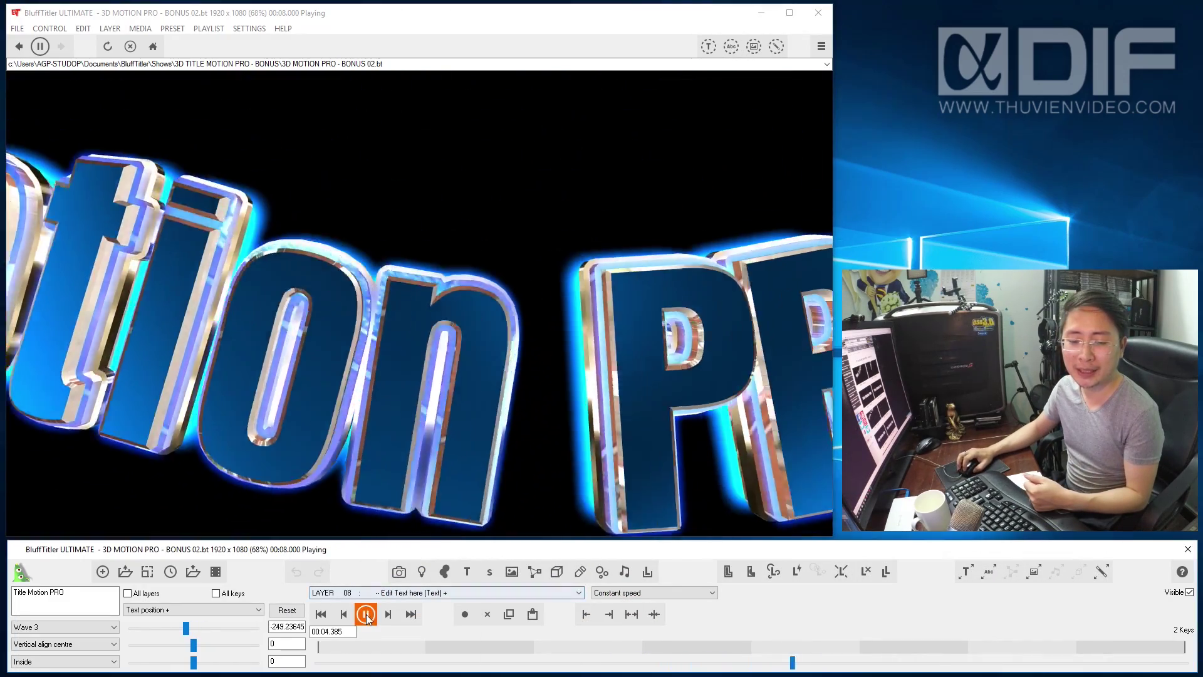
Pause the BONUS 02 title, load the PAD starter show, and bring up the saved shows list.
click(367, 615)
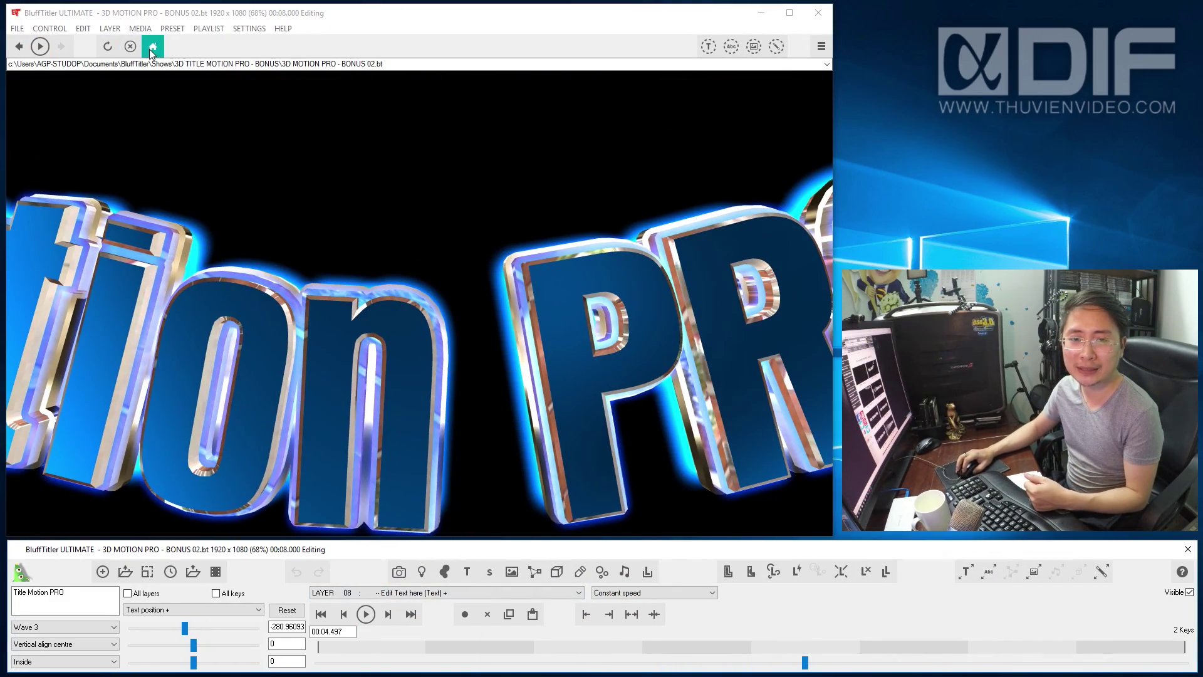
click(151, 48)
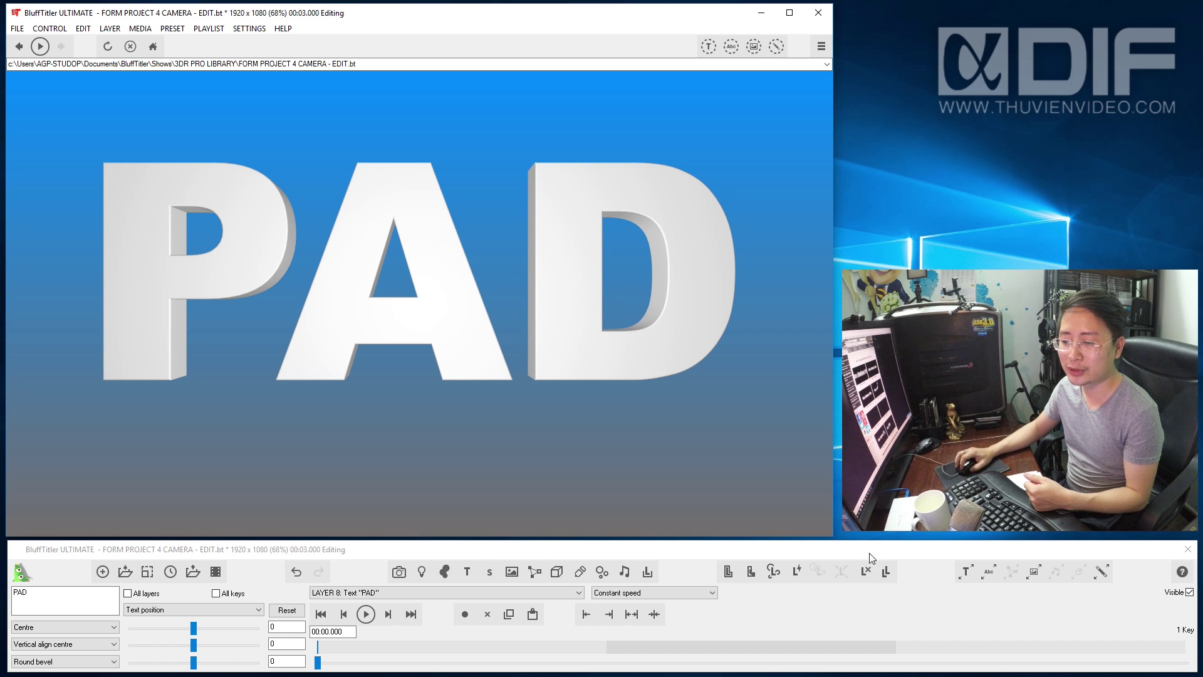
click(865, 572)
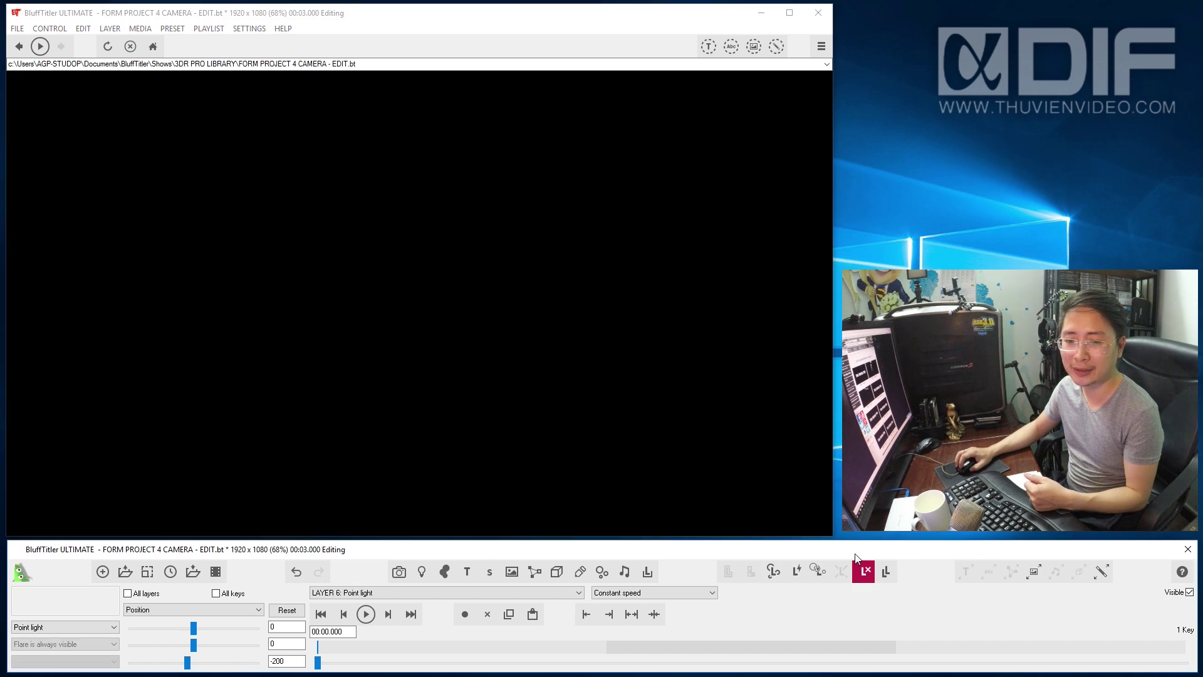
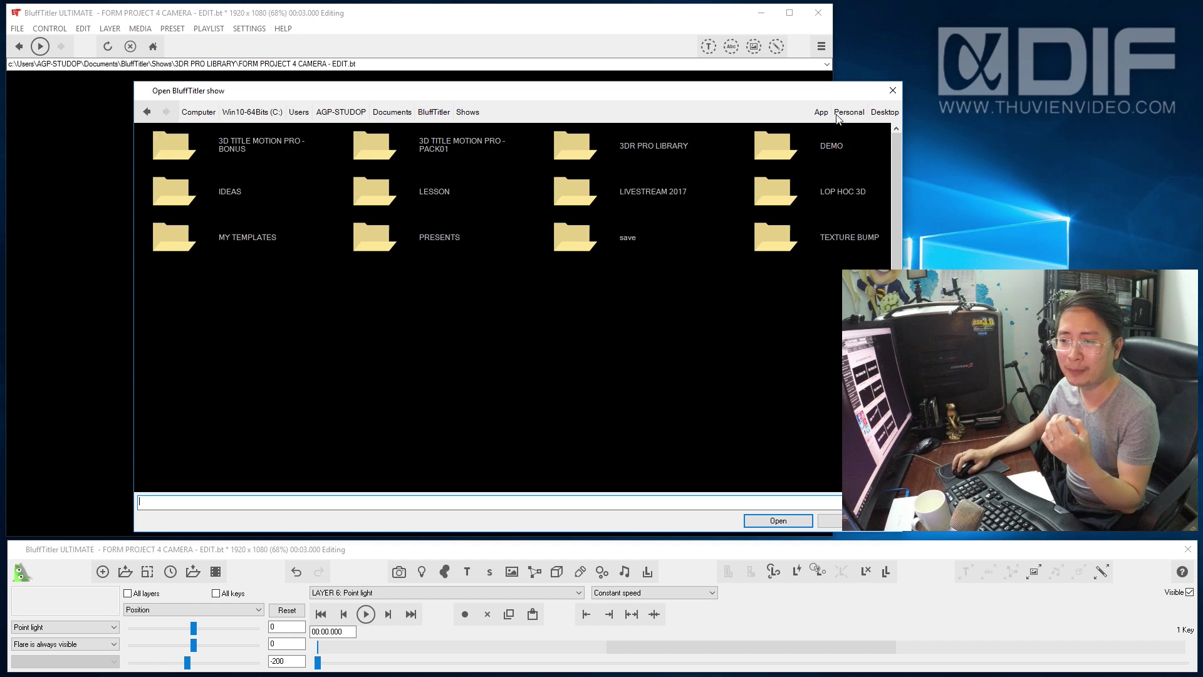
Open the 3D TITLE MOTION PRO - PACK01 folder and load the TM01 - Falling 02 show.
click(441, 150)
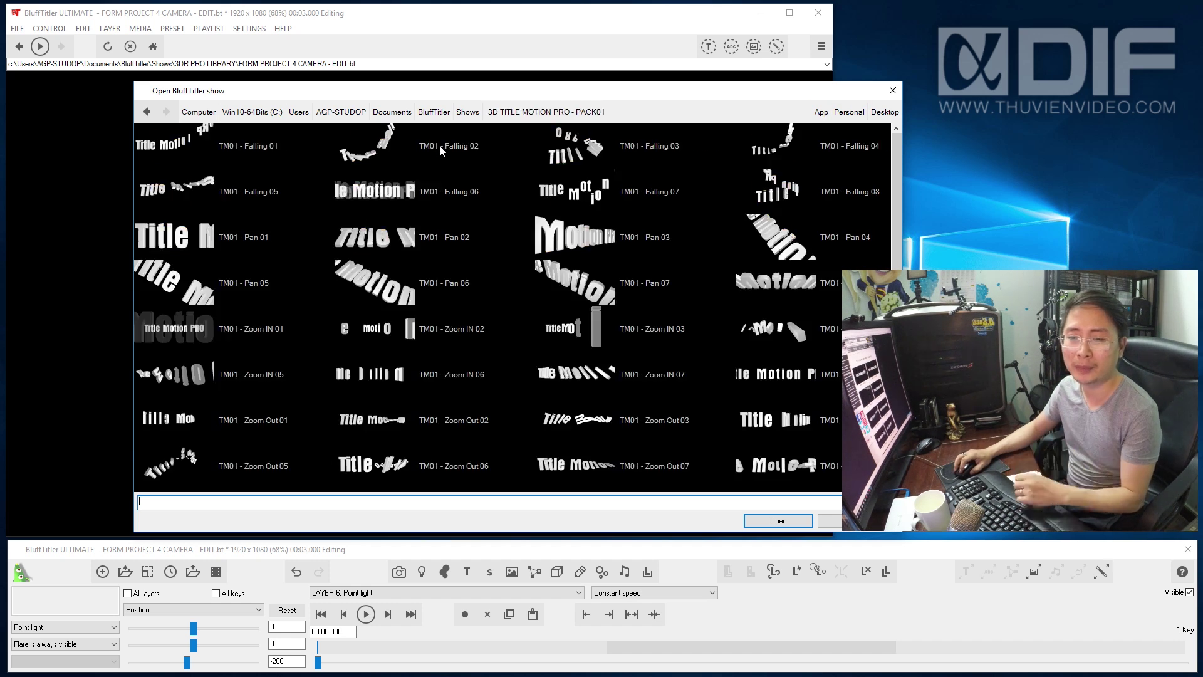
click(378, 150)
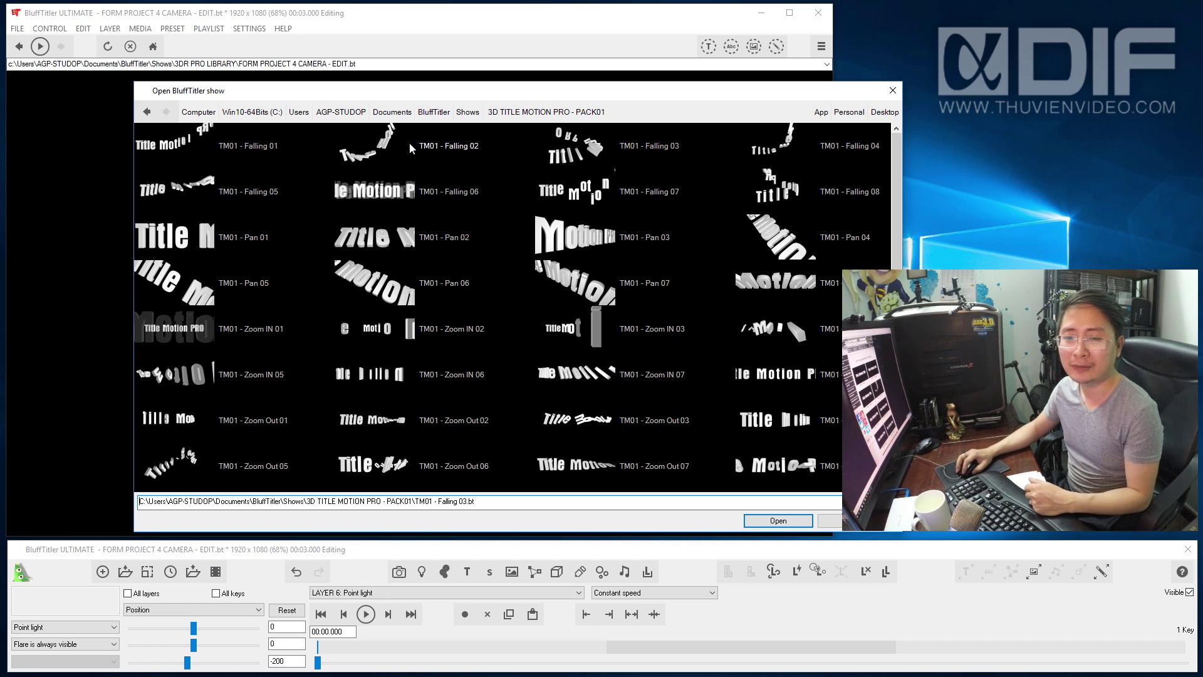
double_click(378, 150)
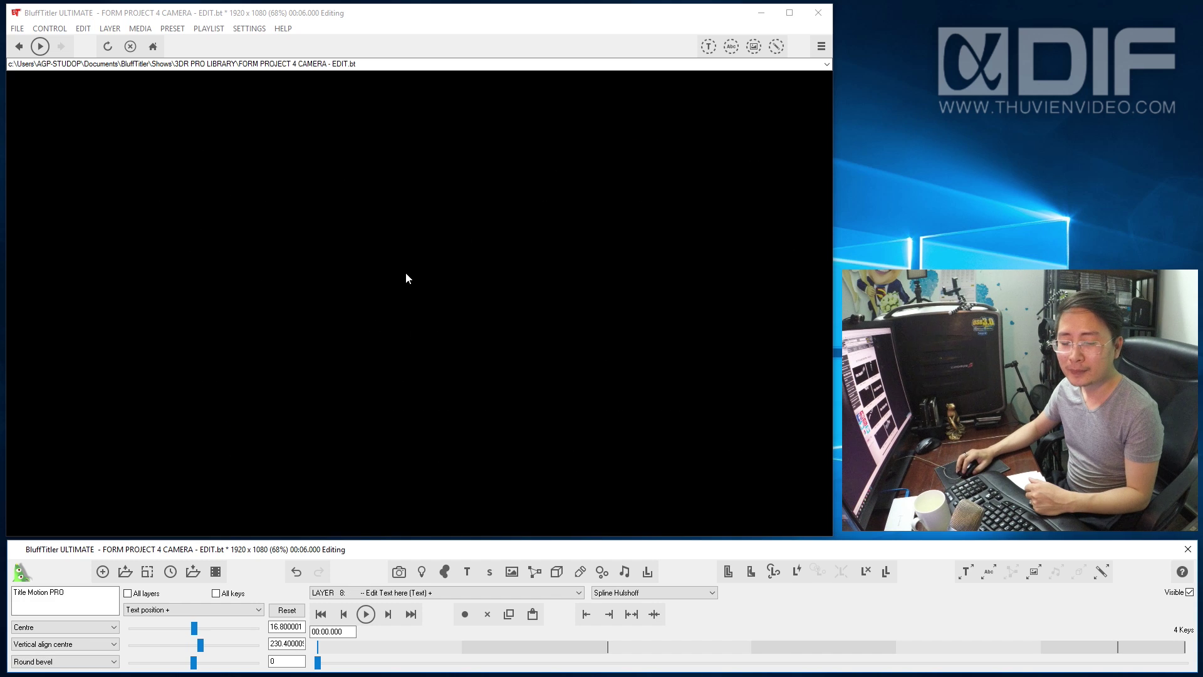
Scrub the timeline to preview the title animation, then bring up Change all texts with Ctrl+T.
drag(332, 663, 481, 659)
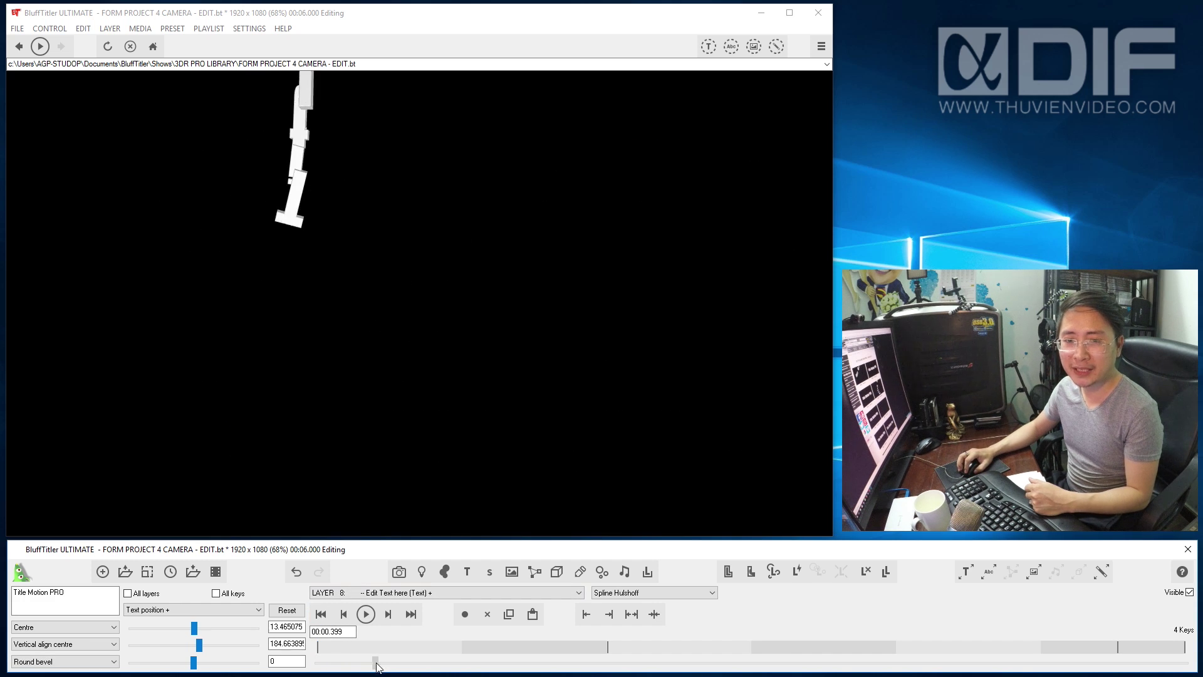
drag(482, 661, 755, 664)
mouse_move(982, 664)
mouse_down()
mouse_move(355, 664)
mouse_move(1173, 664)
mouse_move(533, 666)
mouse_move(790, 669)
mouse_up()
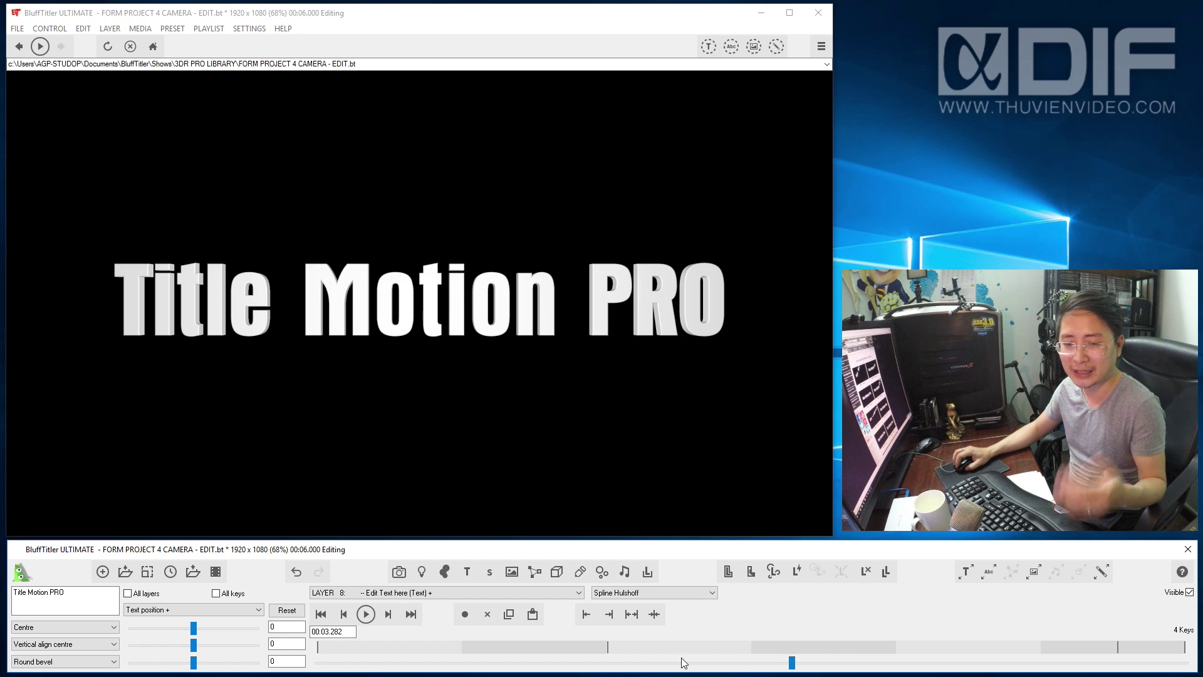
key(ctrl+t)
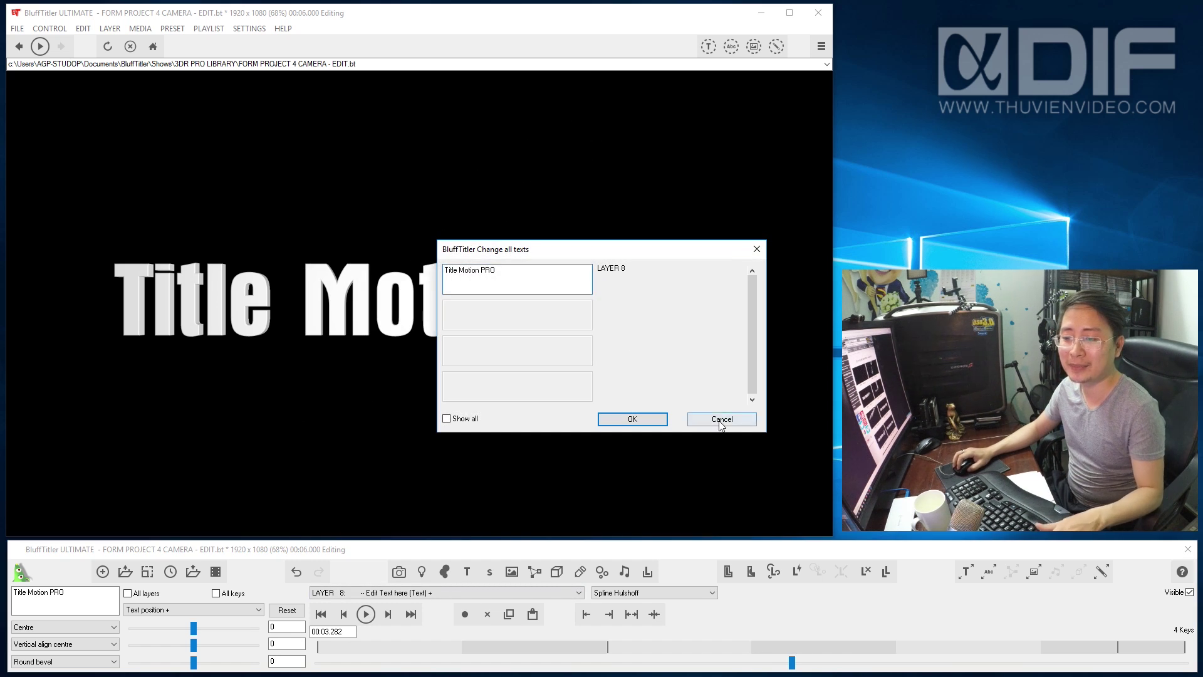
Replace the title text with 'Blufftitler 13 Ultimate'.
click(721, 421)
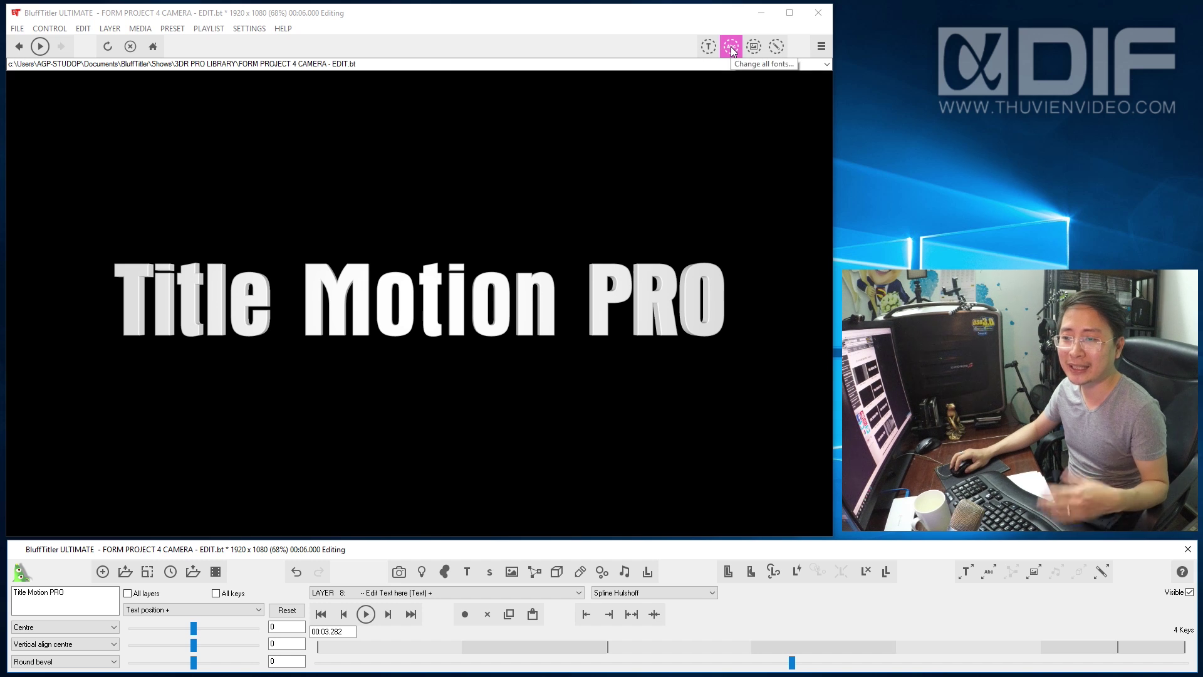
click(709, 47)
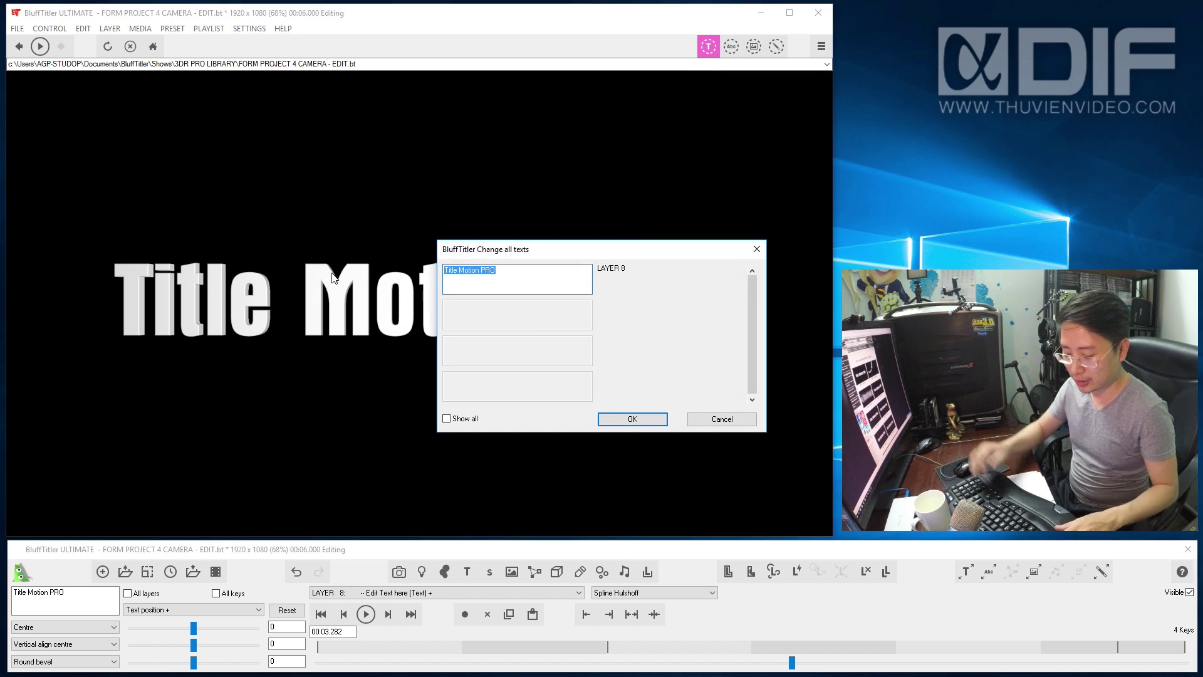
text(Blufftitler 13 Ultimate)
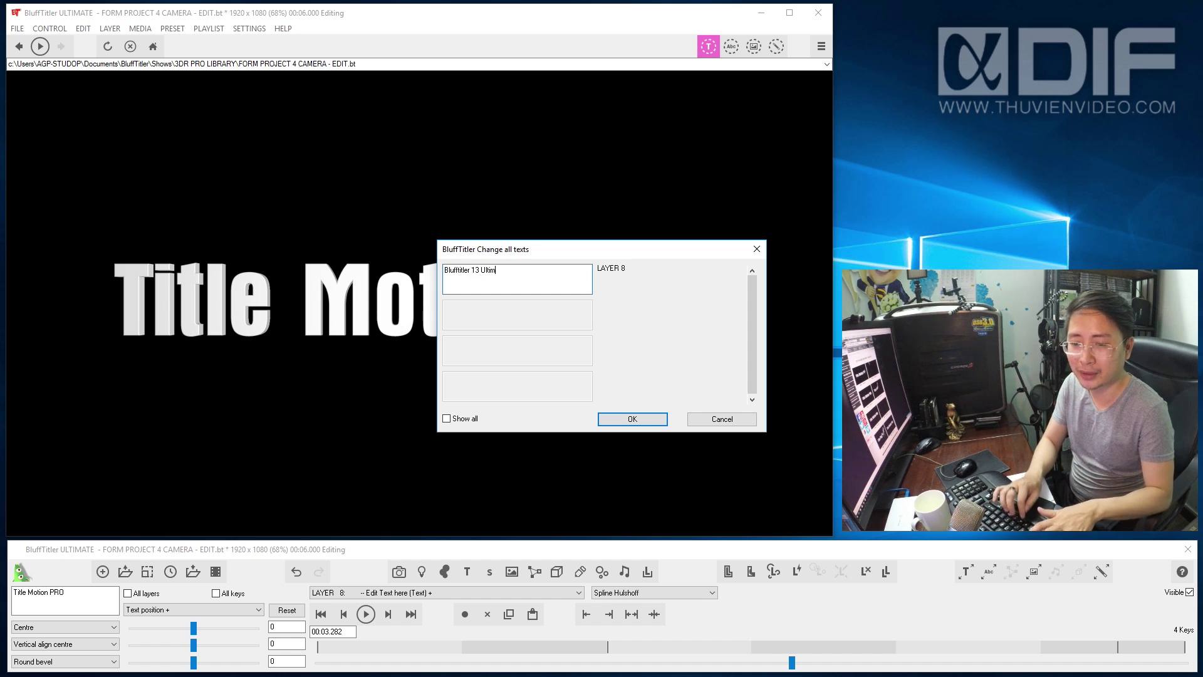
click(624, 426)
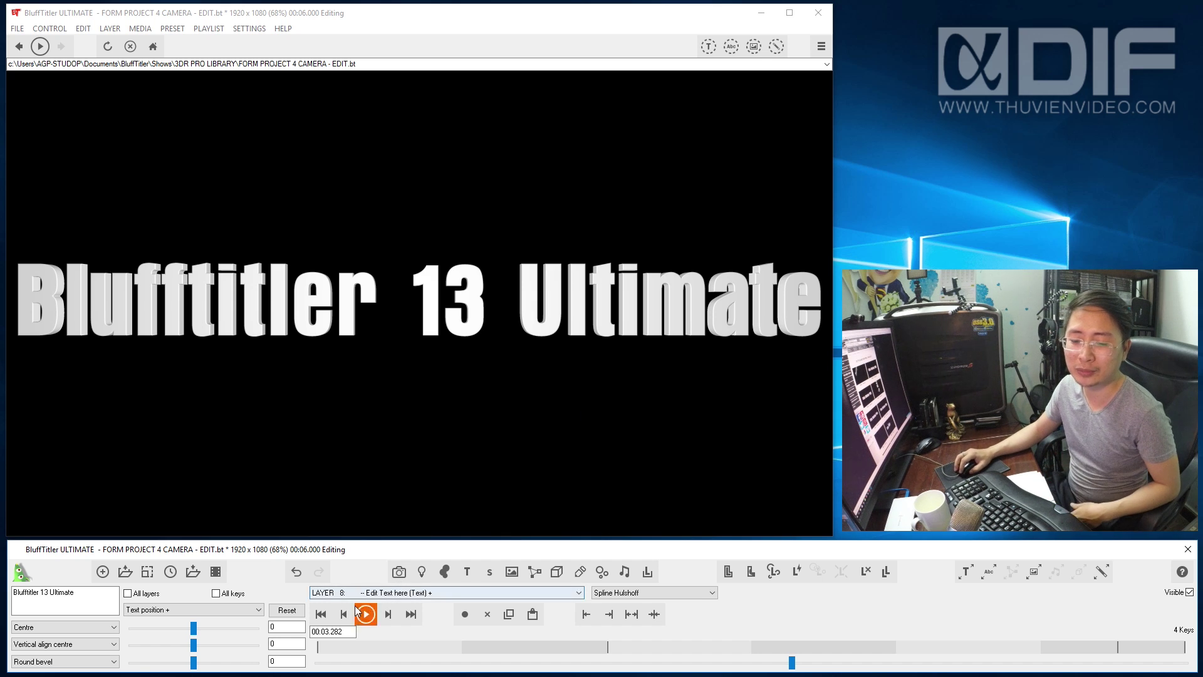
Shrink the title's font size to 0.4414 across all keys at the resting key.
click(344, 613)
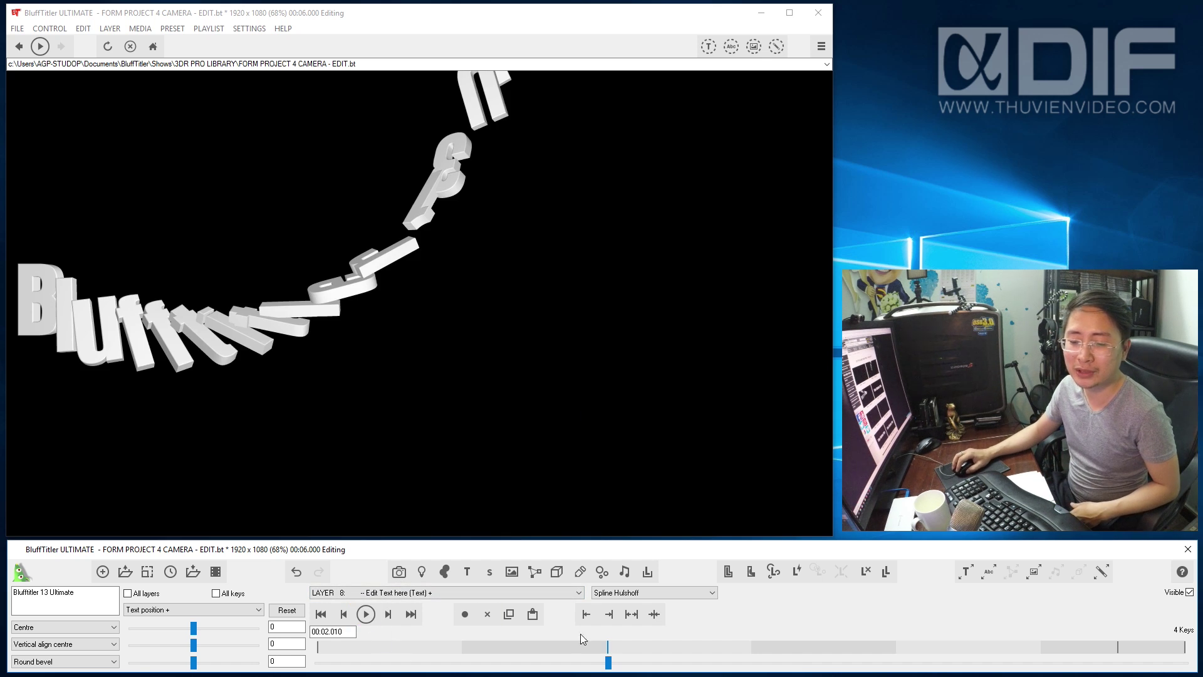
click(389, 613)
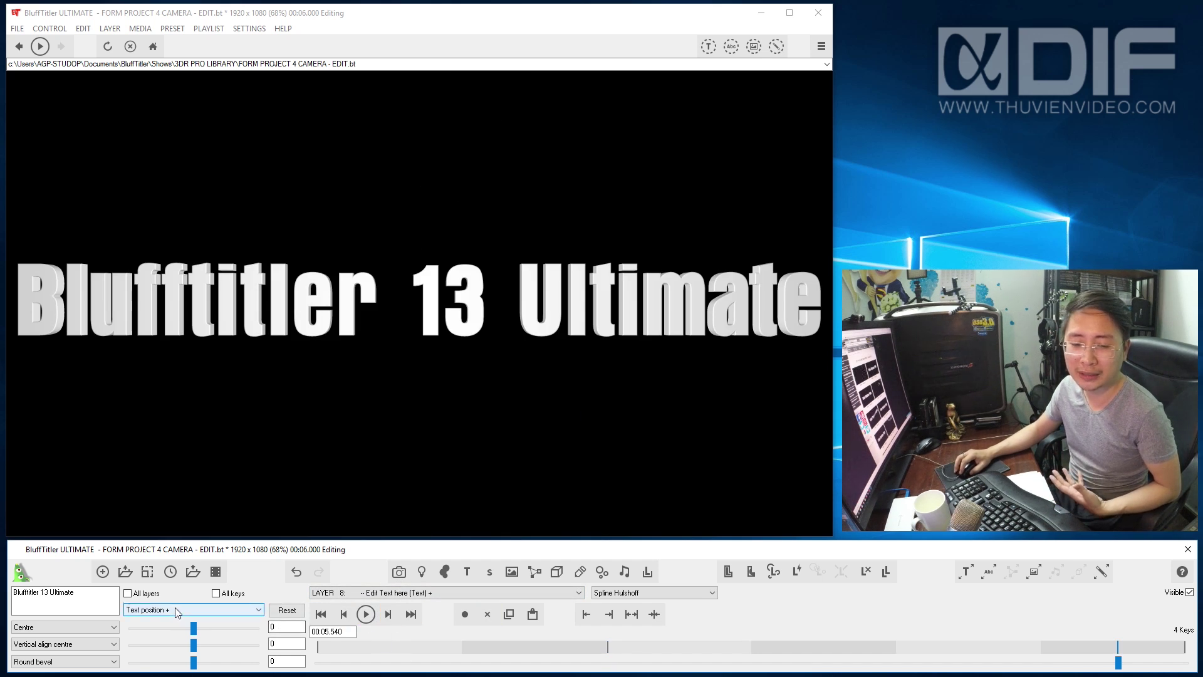
click(175, 607)
click(185, 454)
drag(614, 329, 411, 351)
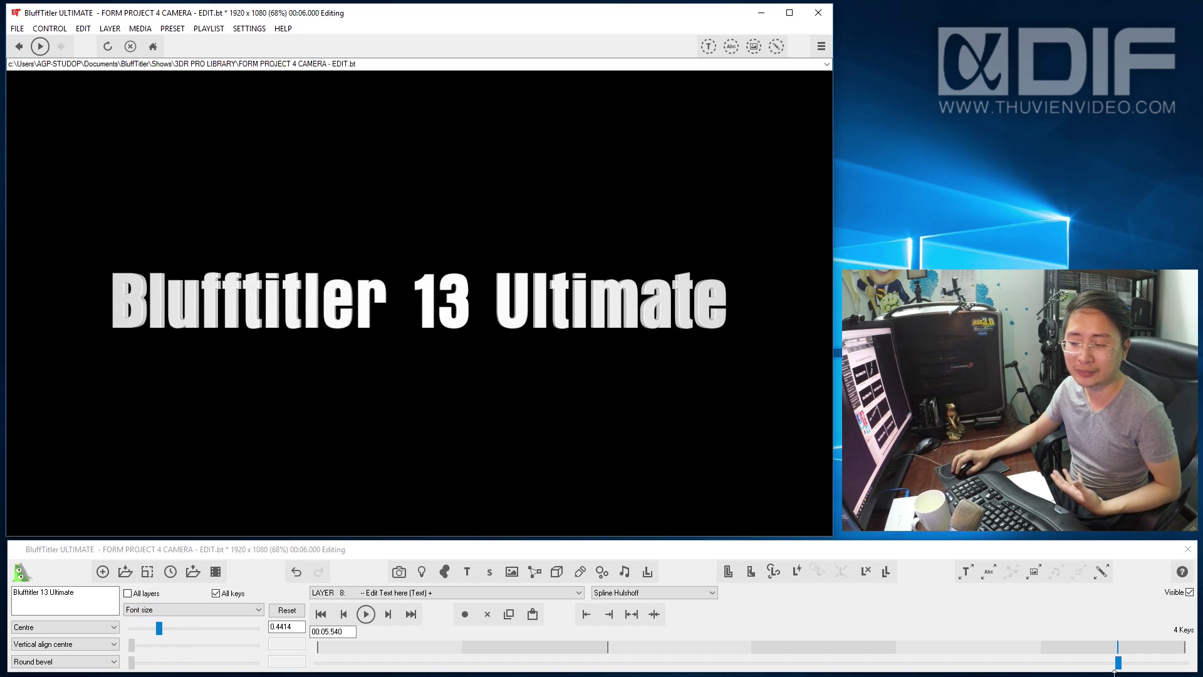
mouse_move(1119, 662)
mouse_down()
mouse_move(316, 662)
mouse_move(1115, 662)
mouse_up()
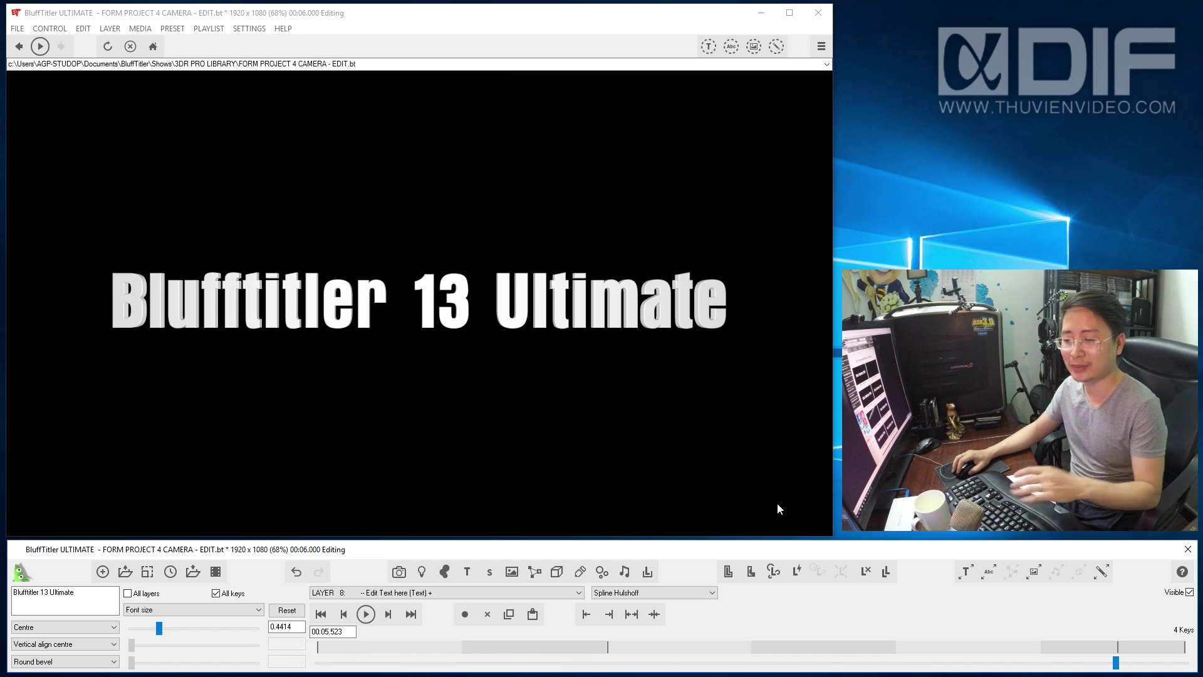
click(513, 593)
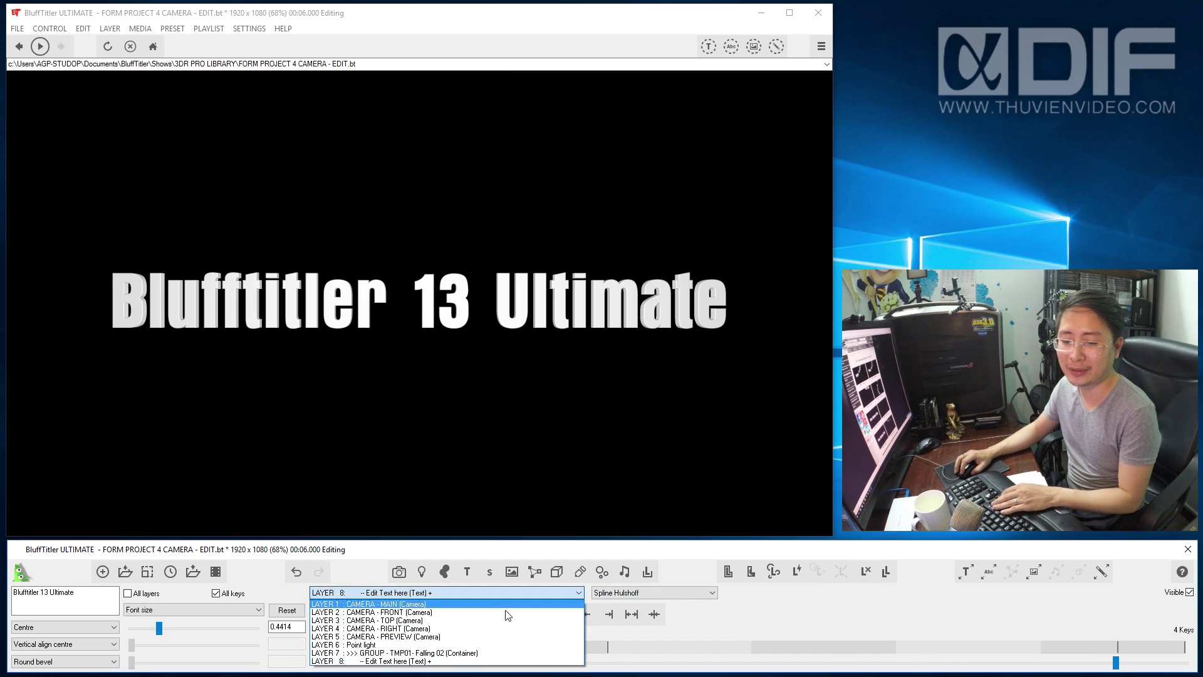
Browse the layer list, then load the TM01 - Falling 08 preset show.
click(496, 653)
click(866, 572)
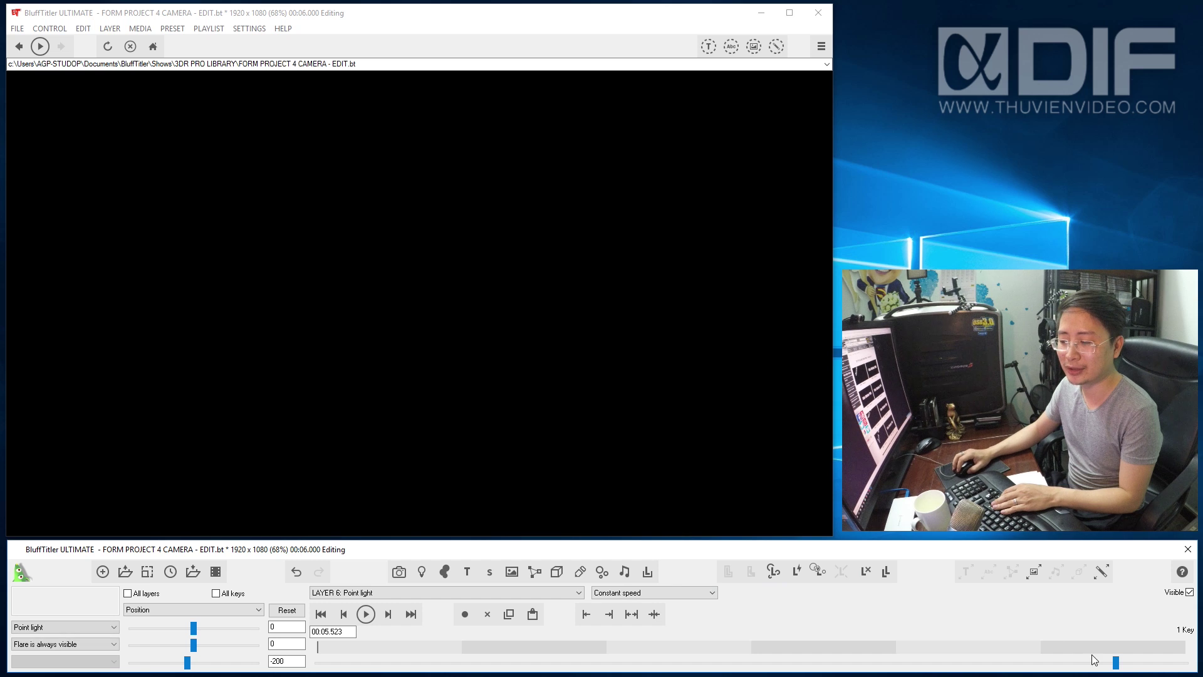
key(ctrl+o)
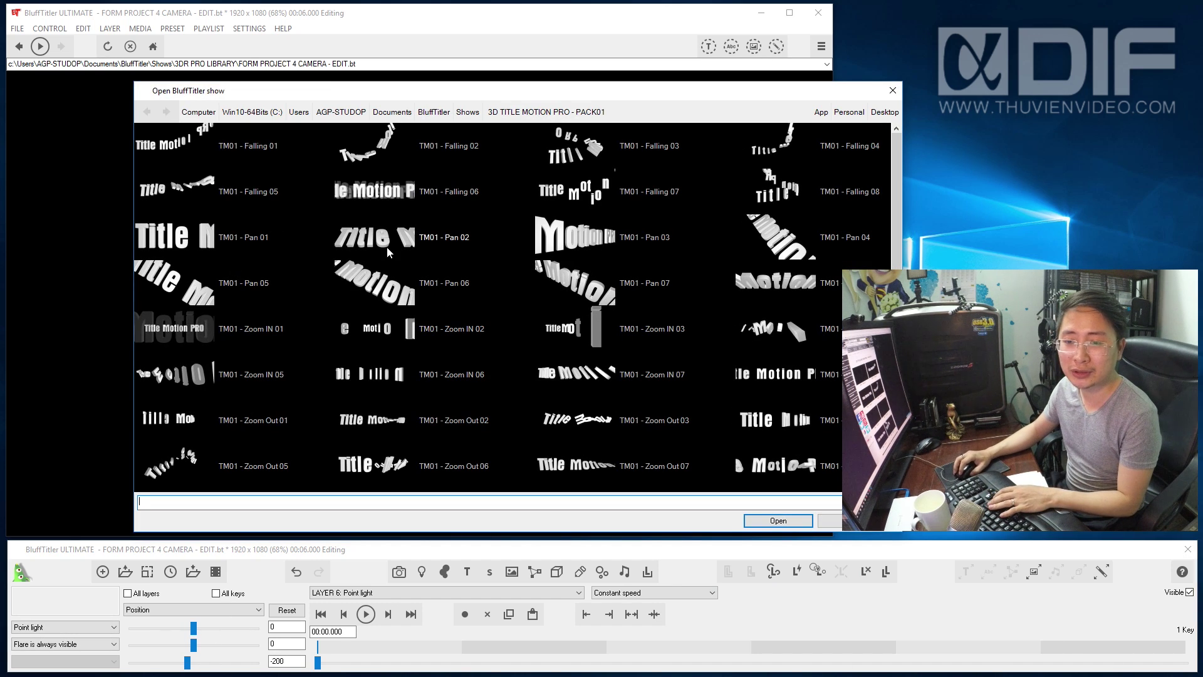
double_click(785, 194)
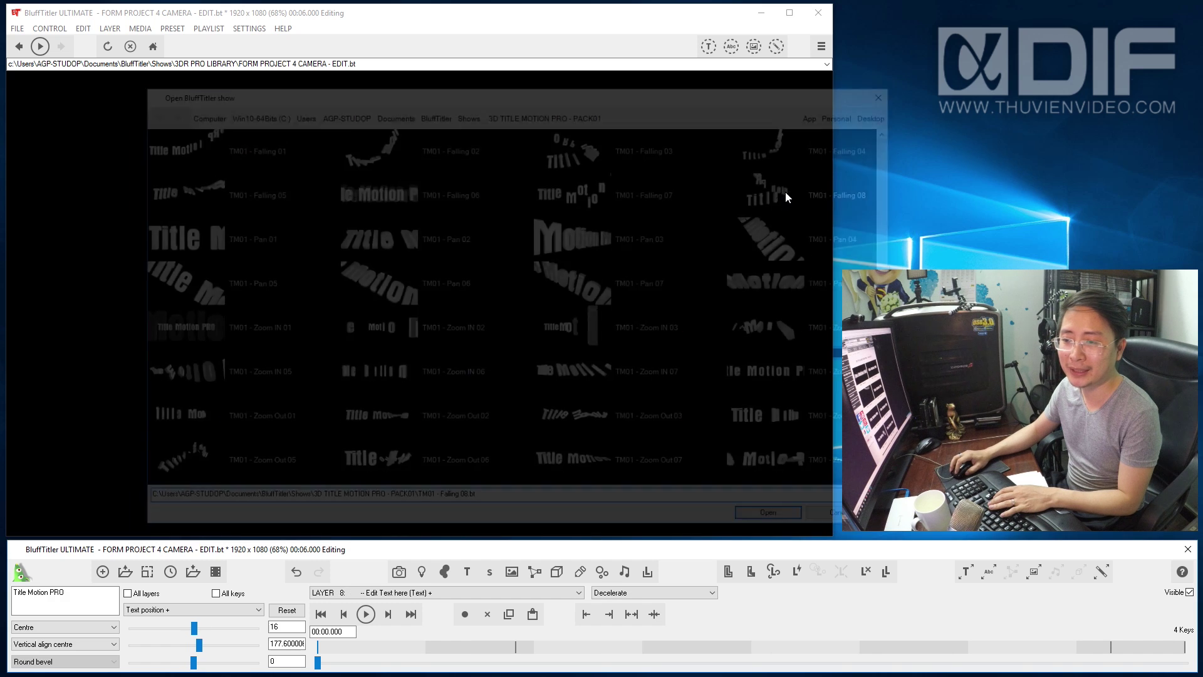
Play, stop and rewind the Falling 08 animation to preview it.
click(366, 615)
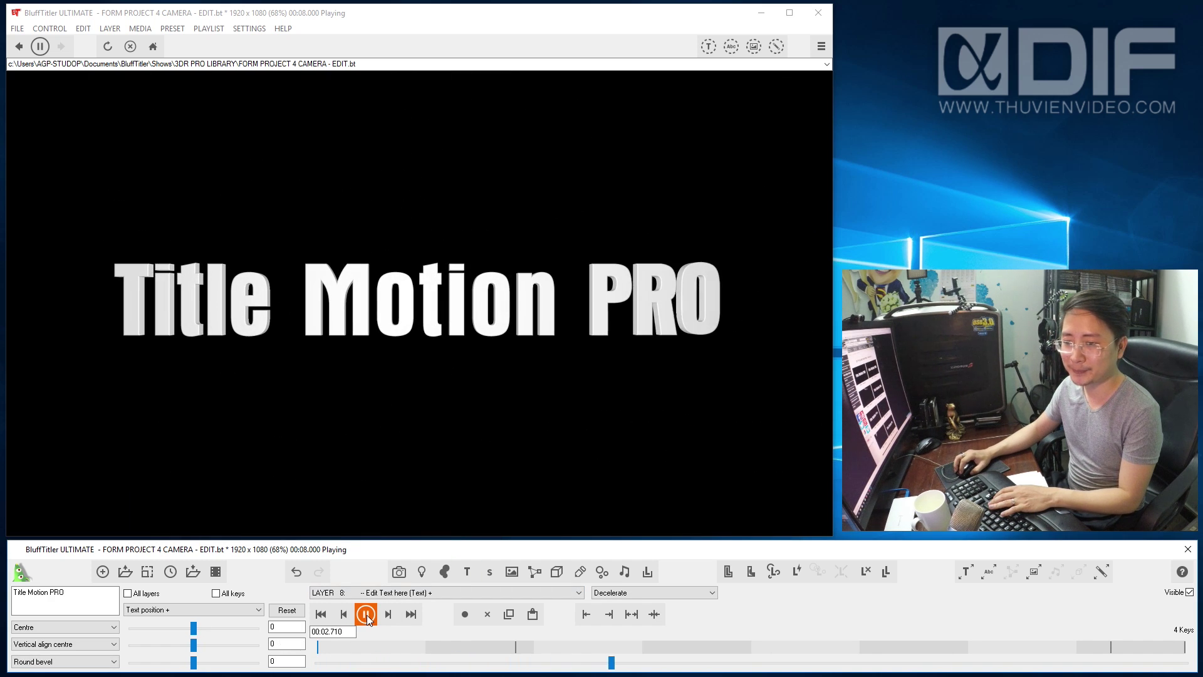
click(366, 614)
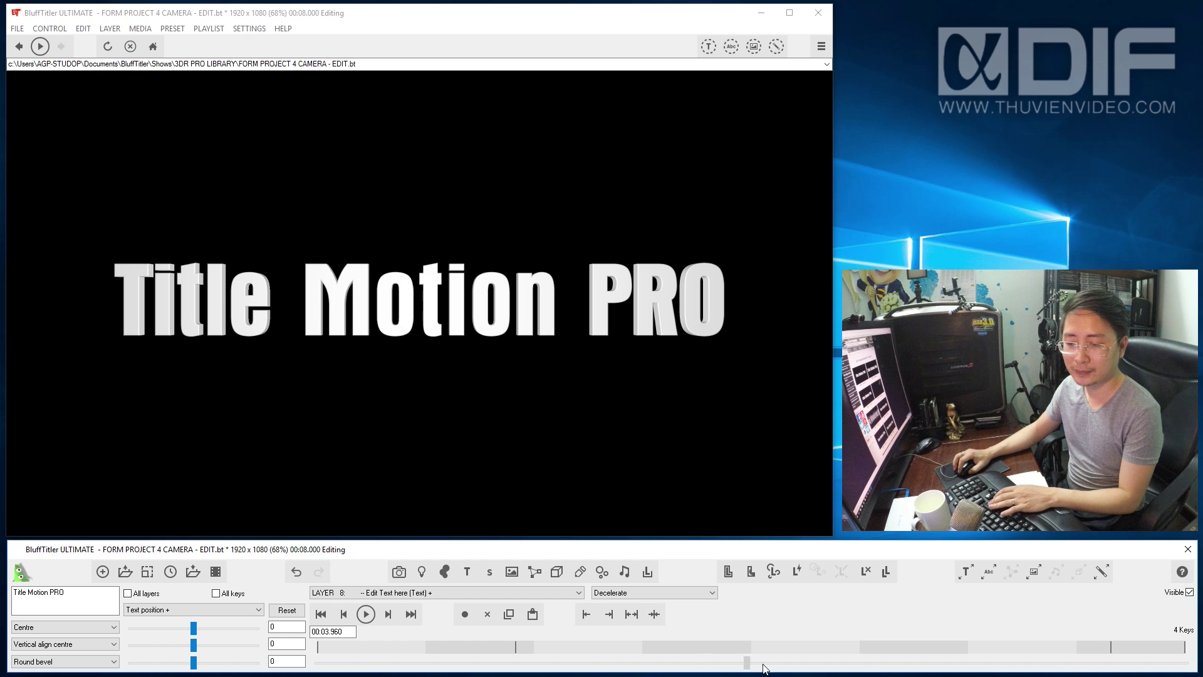
drag(893, 670, 318, 664)
click(173, 612)
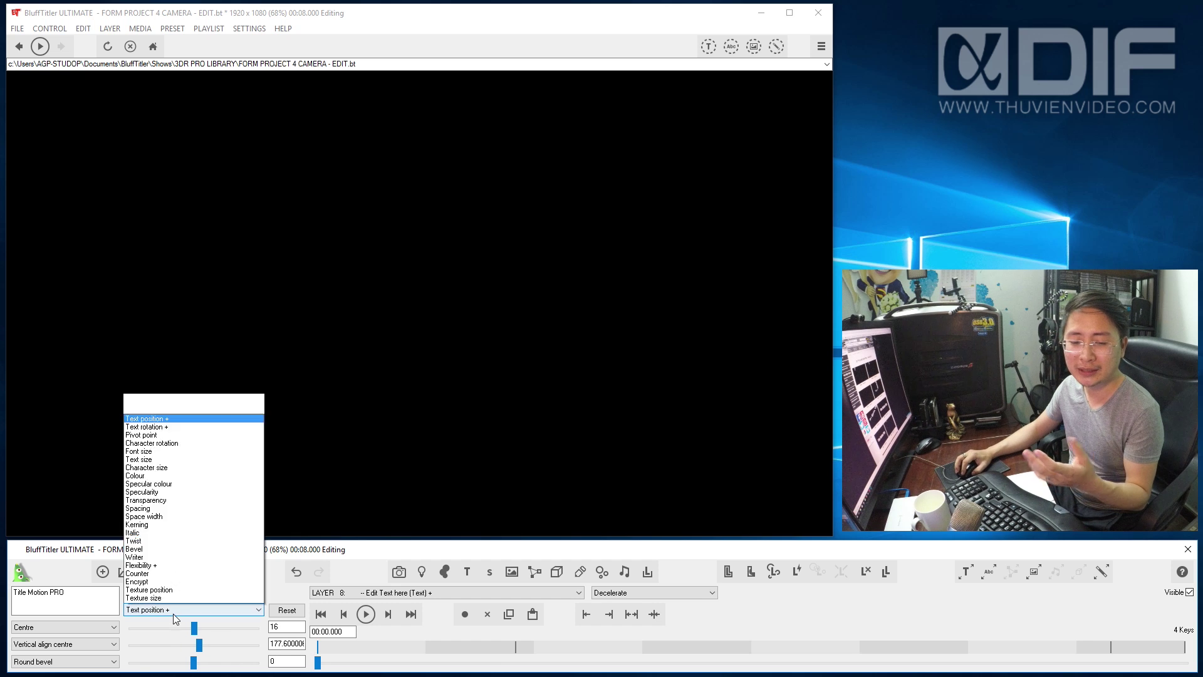
Replay the animation, park the timeline at 00:03.723, and browse border presets for the title.
click(145, 395)
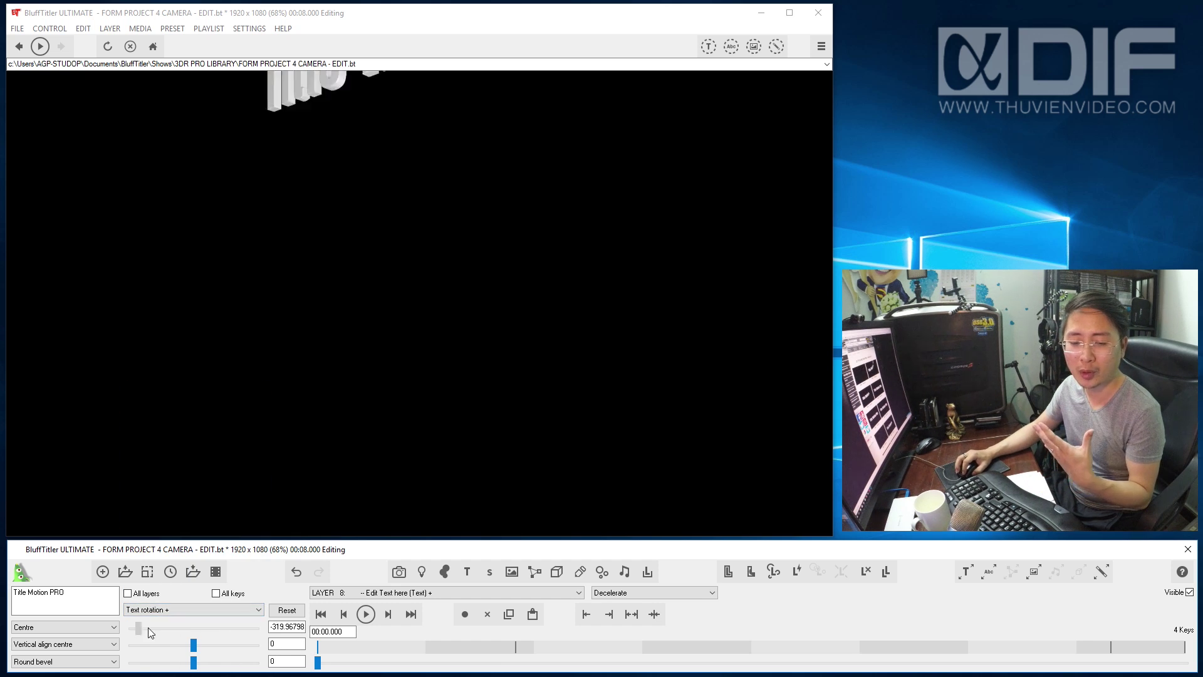
click(370, 613)
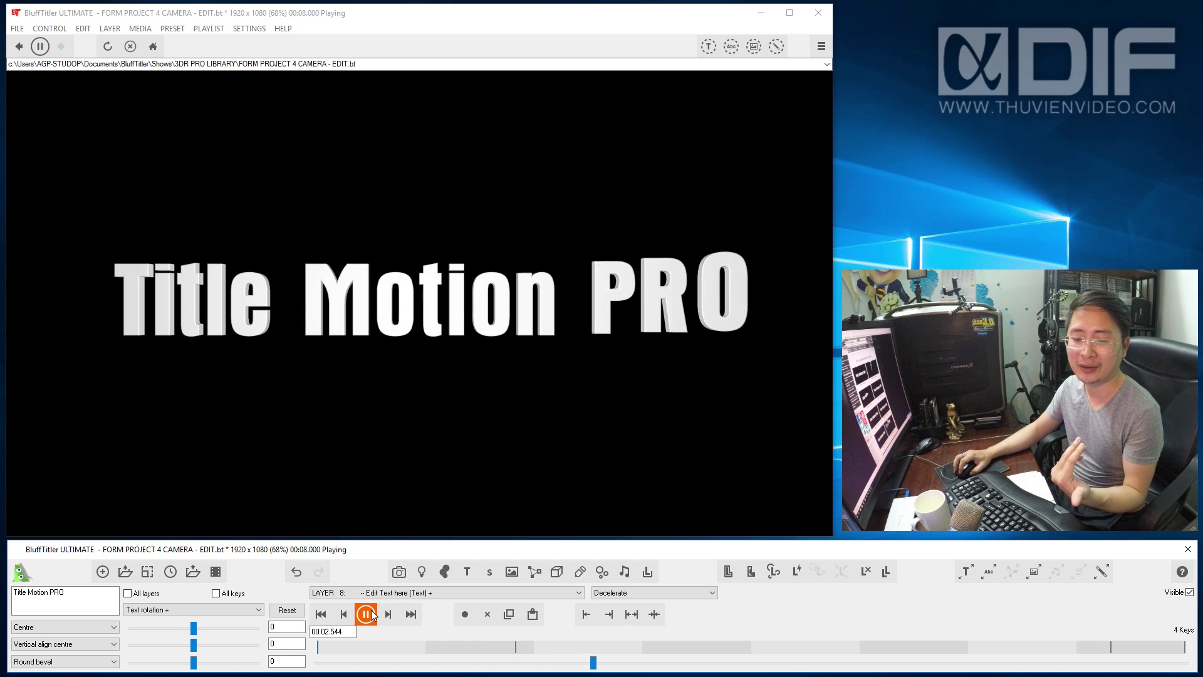
click(370, 614)
click(343, 614)
click(321, 613)
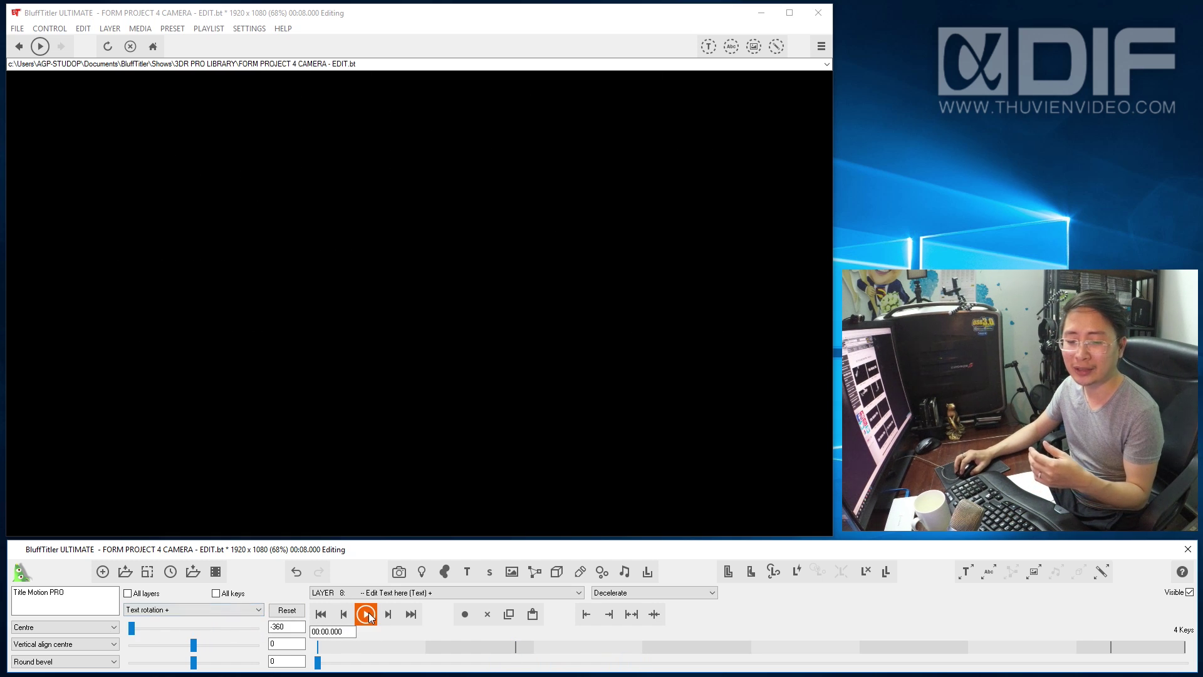
click(368, 611)
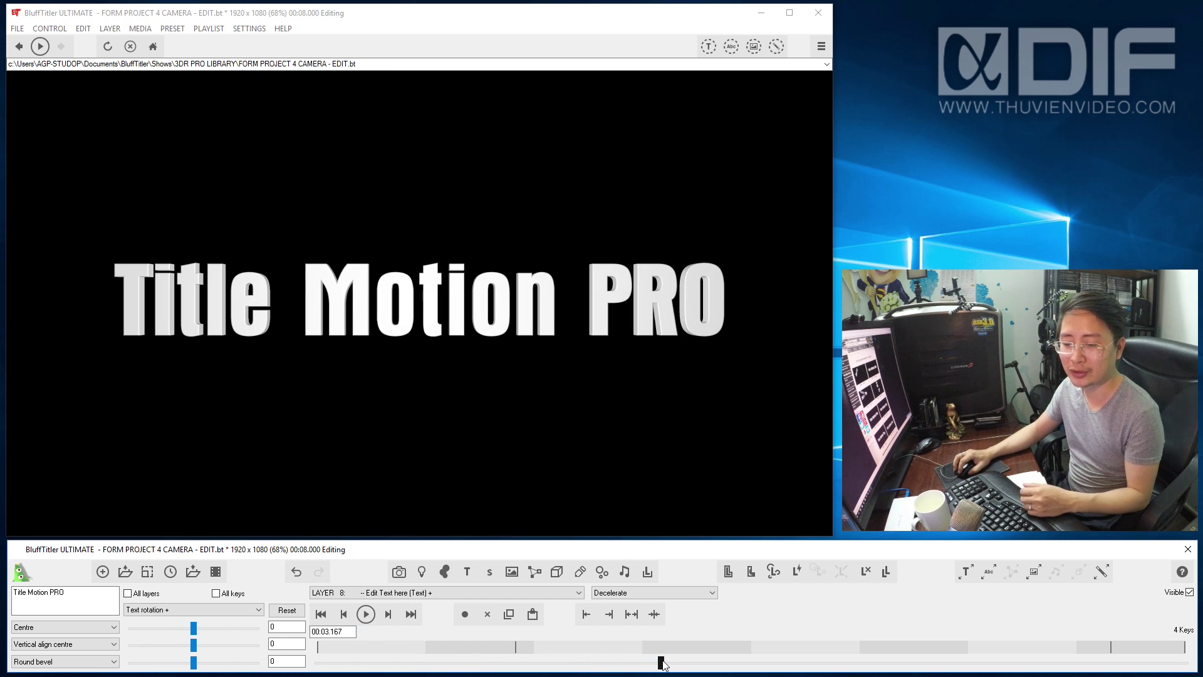
mouse_move(1025, 674)
mouse_down()
mouse_move(382, 654)
mouse_move(644, 653)
mouse_up()
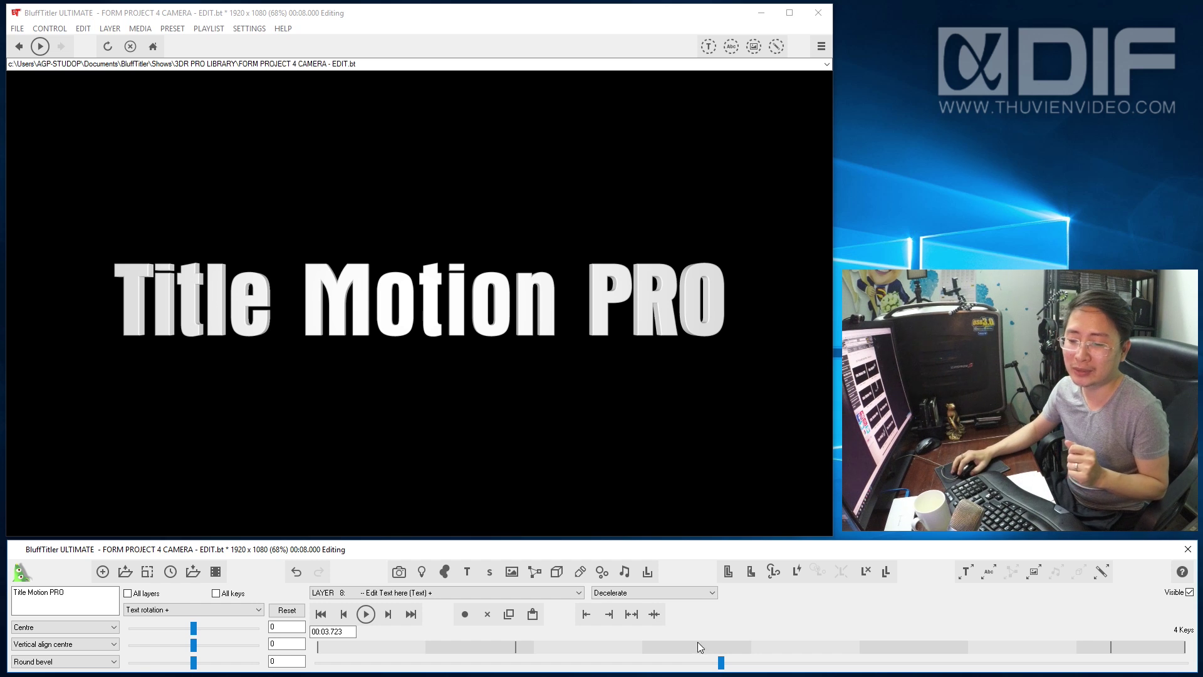
click(728, 573)
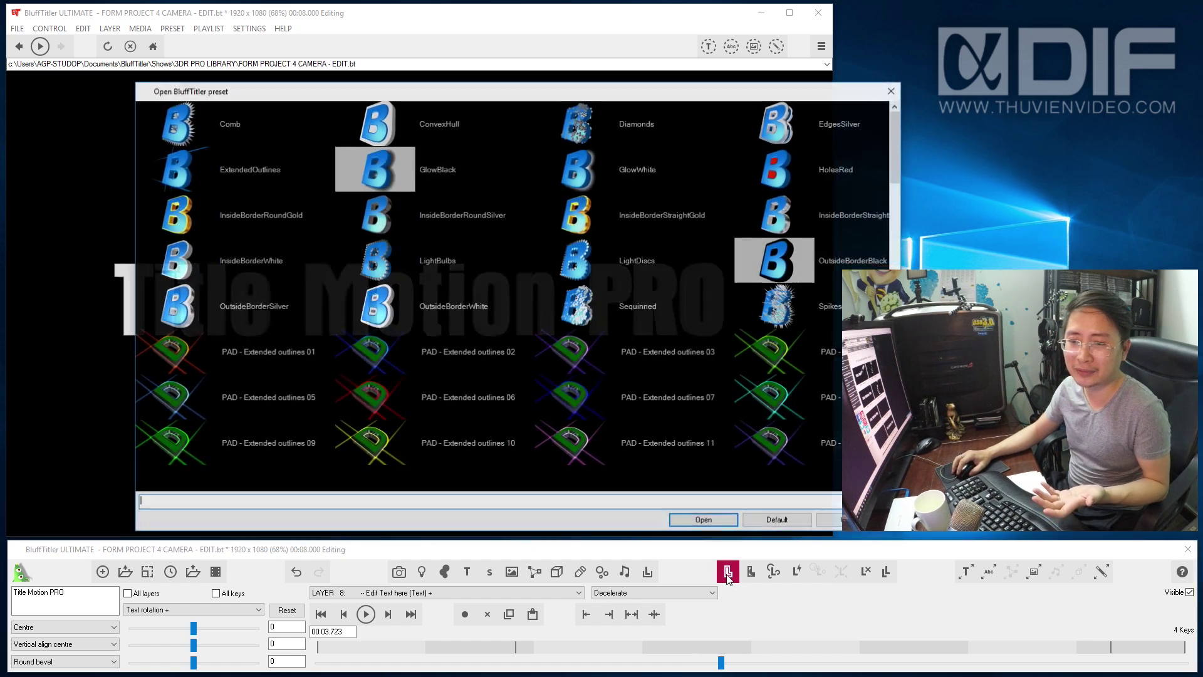
Scroll the border preset grid and apply PAD - Outline Straight Bevel 07 for gold-edged letters.
mouse_move(898, 151)
mouse_down()
mouse_move(903, 338)
mouse_move(908, 160)
mouse_up()
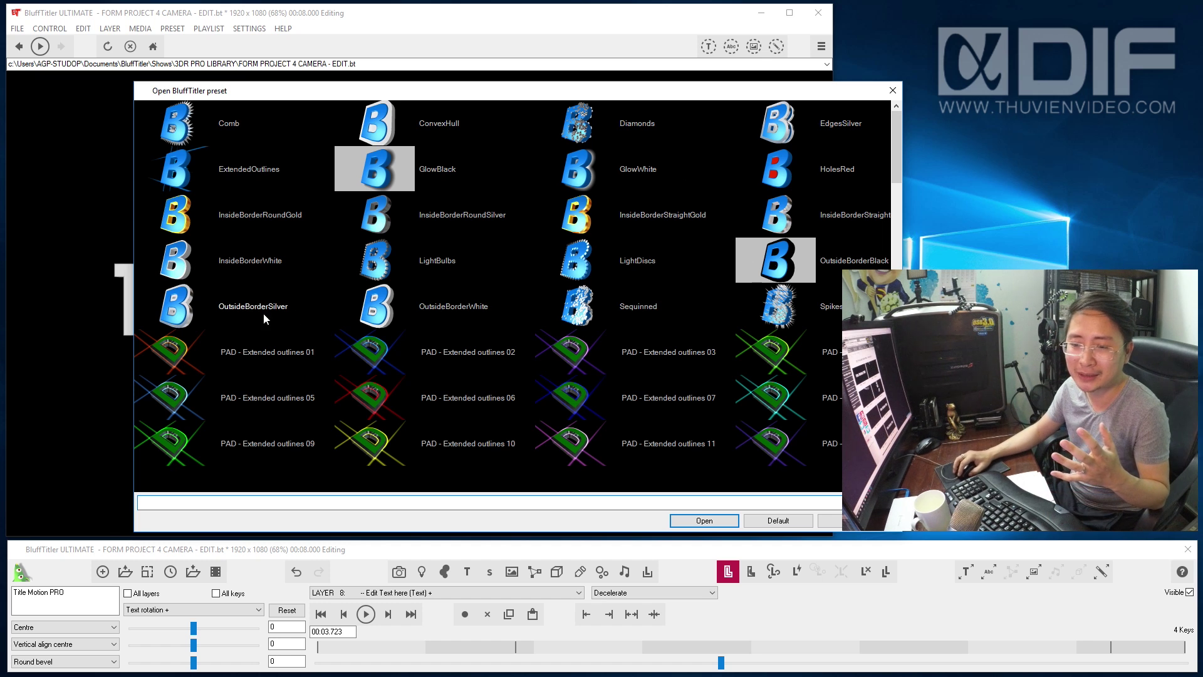
mouse_move(897, 129)
mouse_down()
mouse_move(902, 329)
mouse_move(898, 238)
mouse_up()
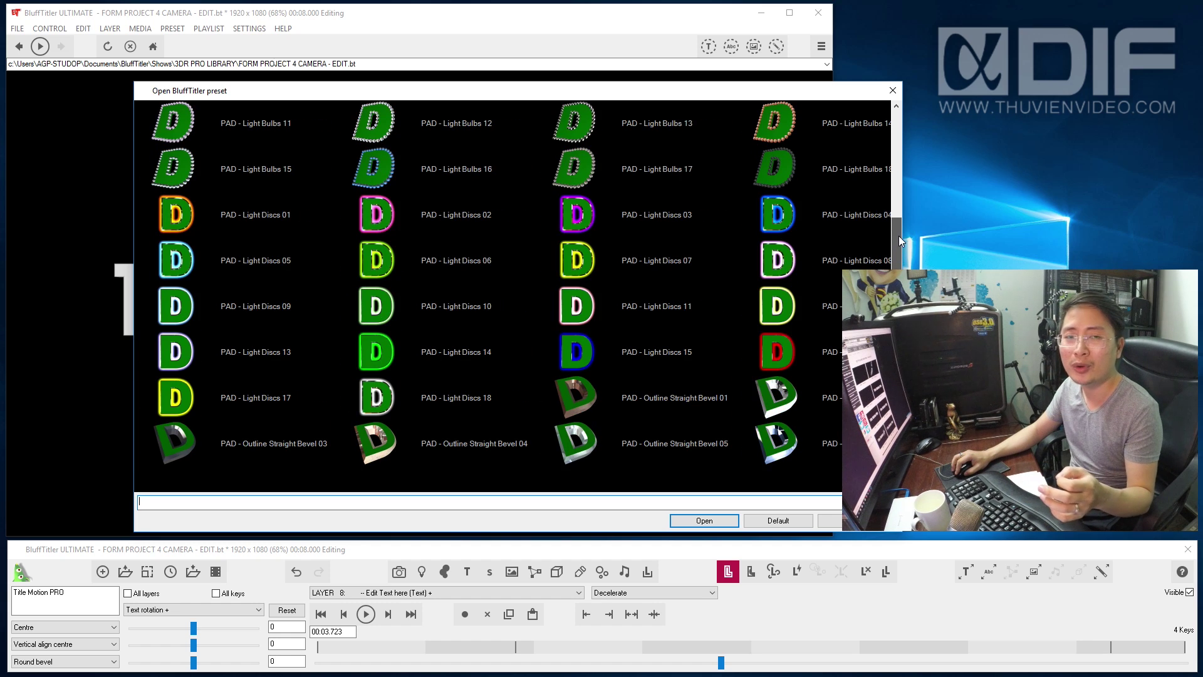
drag(898, 236, 900, 226)
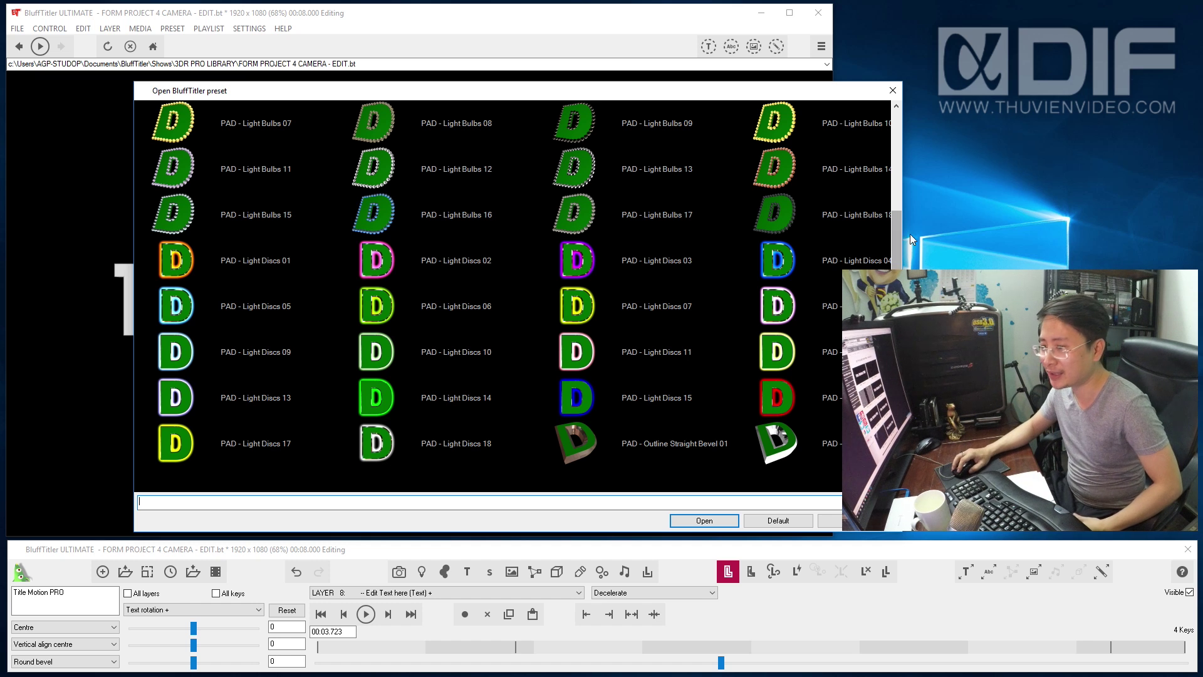
mouse_move(898, 238)
mouse_down()
mouse_move(902, 173)
mouse_move(900, 307)
mouse_up()
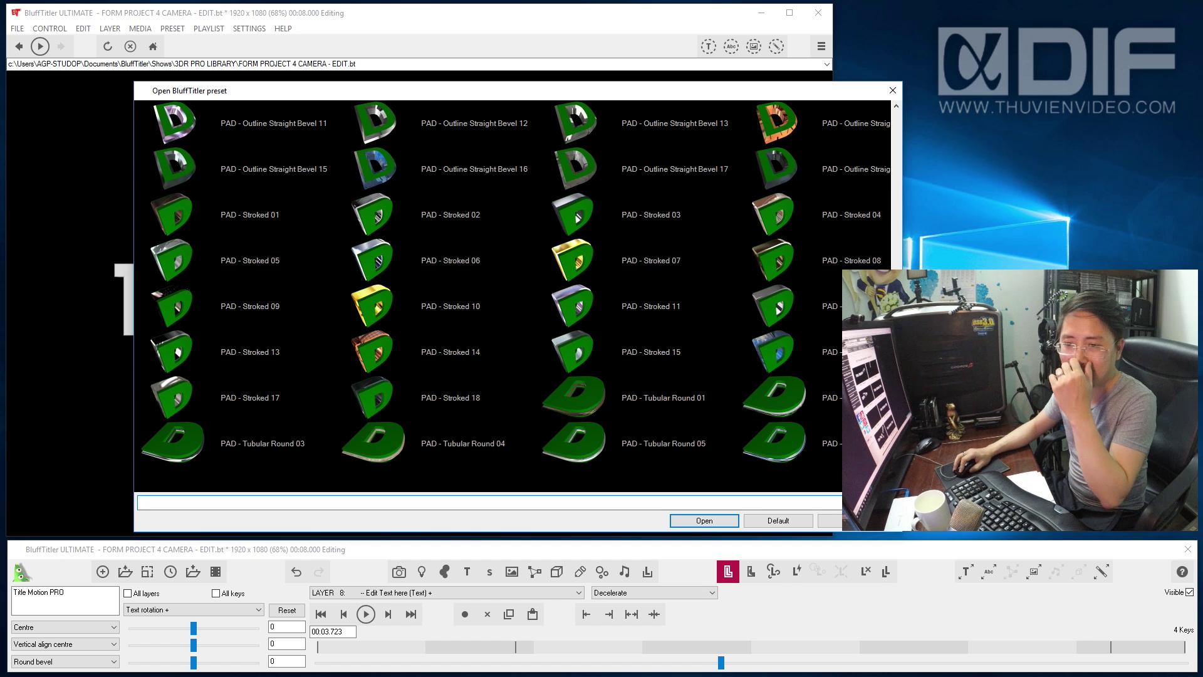
scroll(489, 282, down, 1)
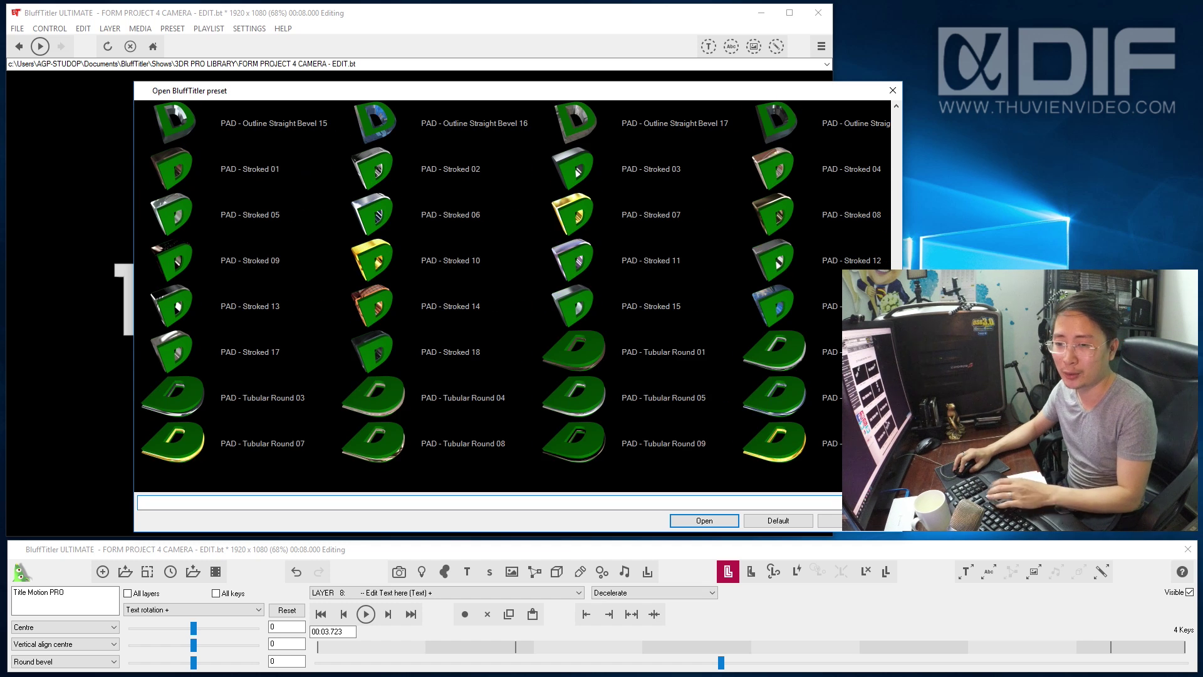
scroll(489, 295, down, 1)
scroll(489, 295, down, 2)
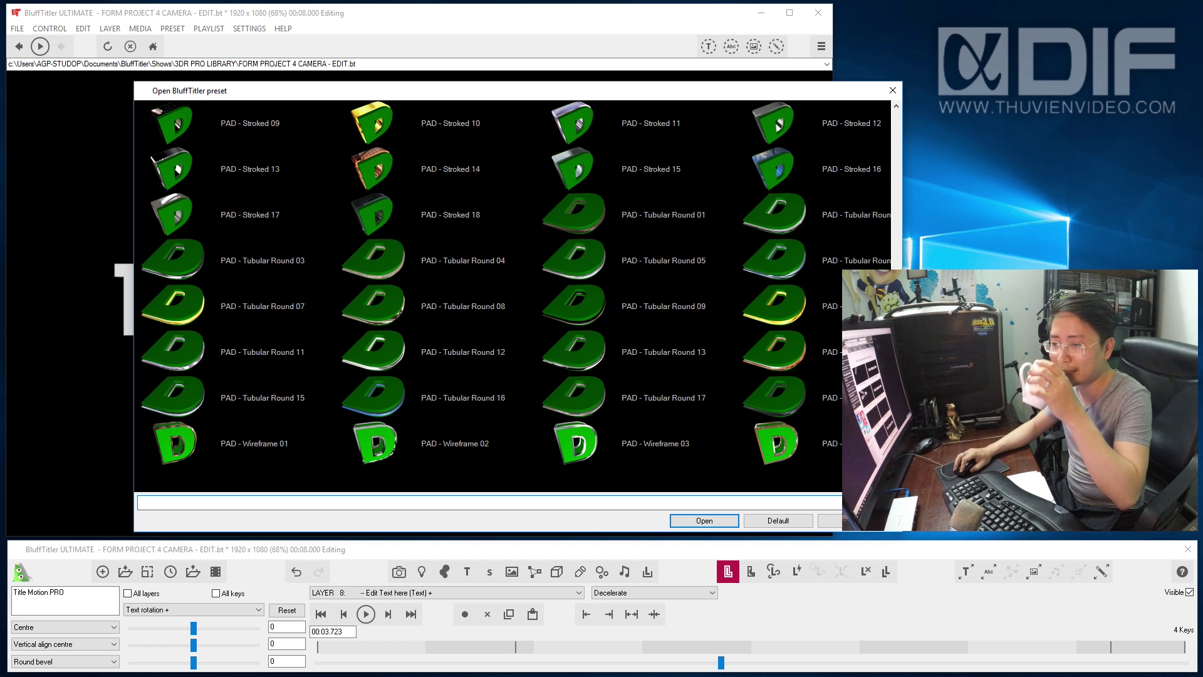
scroll(489, 295, down, 1)
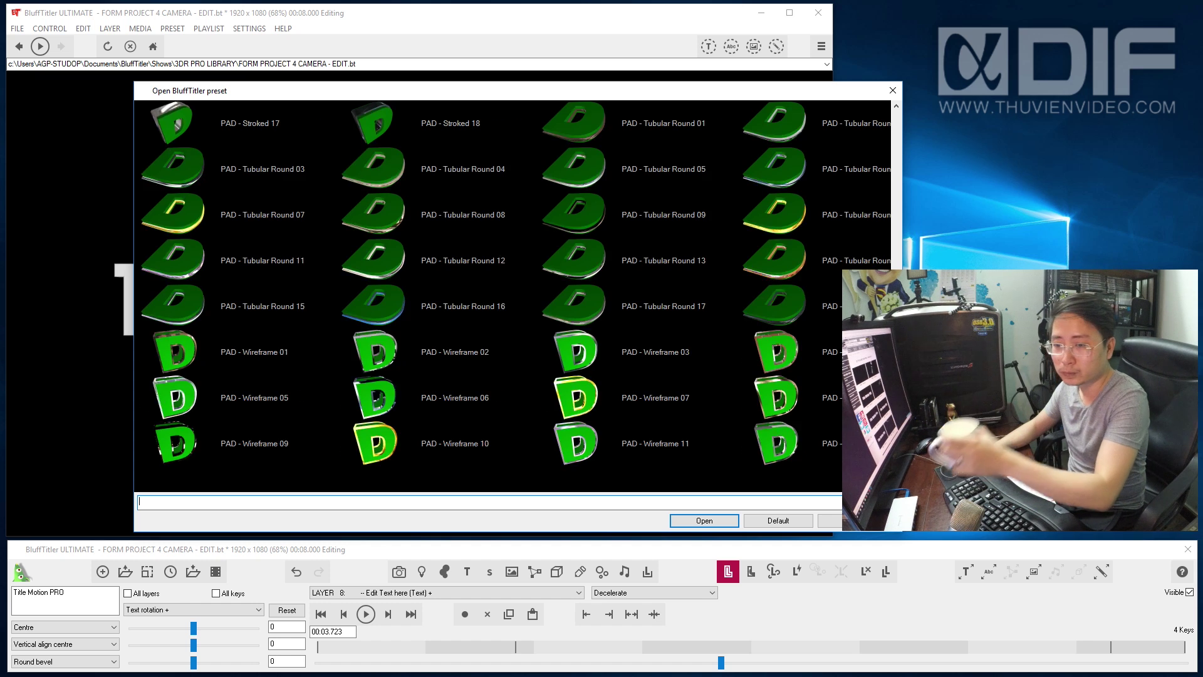
scroll(488, 282, down, 5)
scroll(489, 282, down, 1)
scroll(489, 282, down, 1)
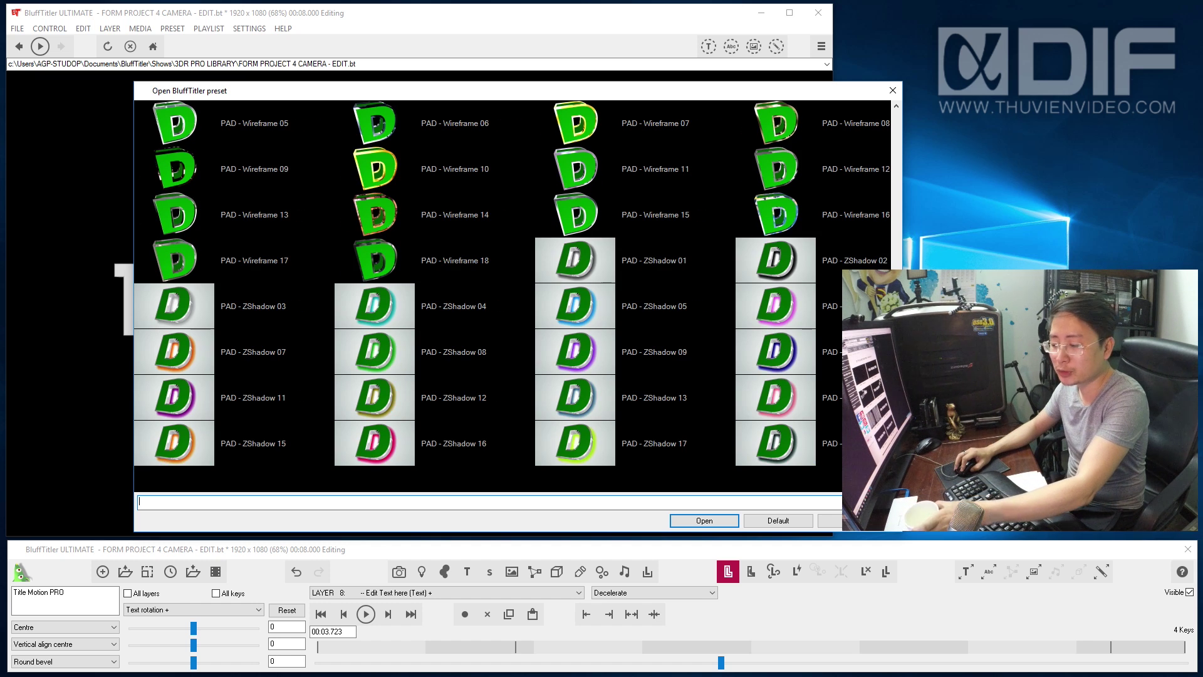
scroll(488, 282, up, 3)
scroll(489, 282, up, 7)
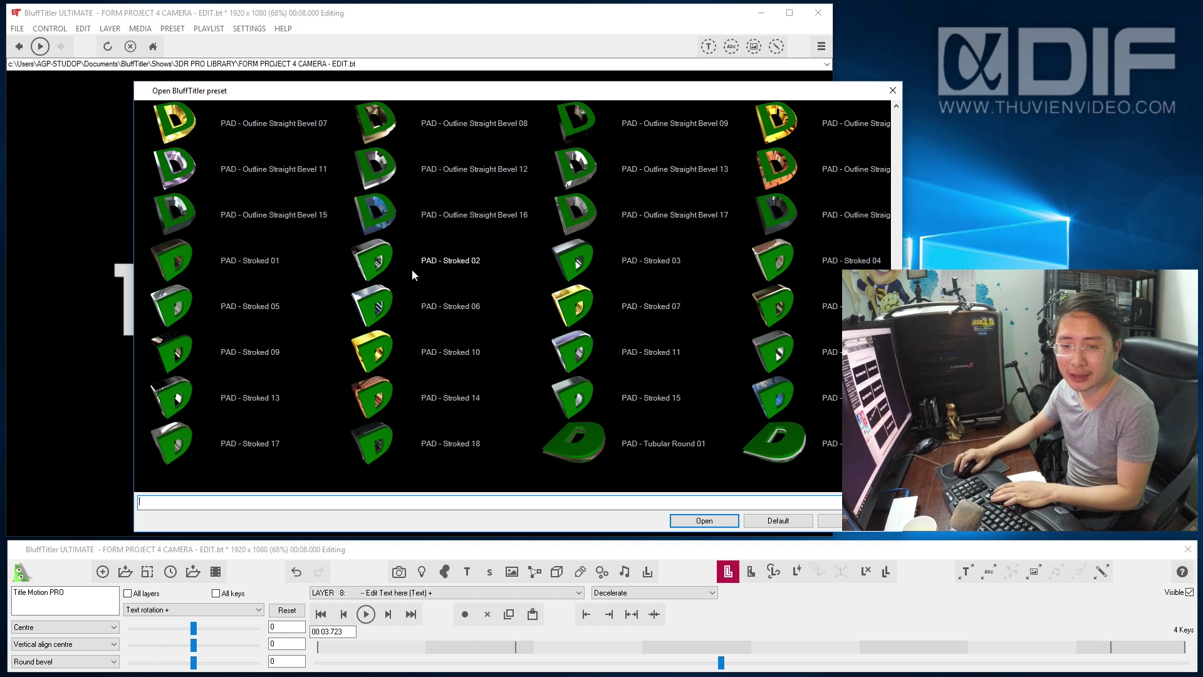
scroll(482, 266, up, 1)
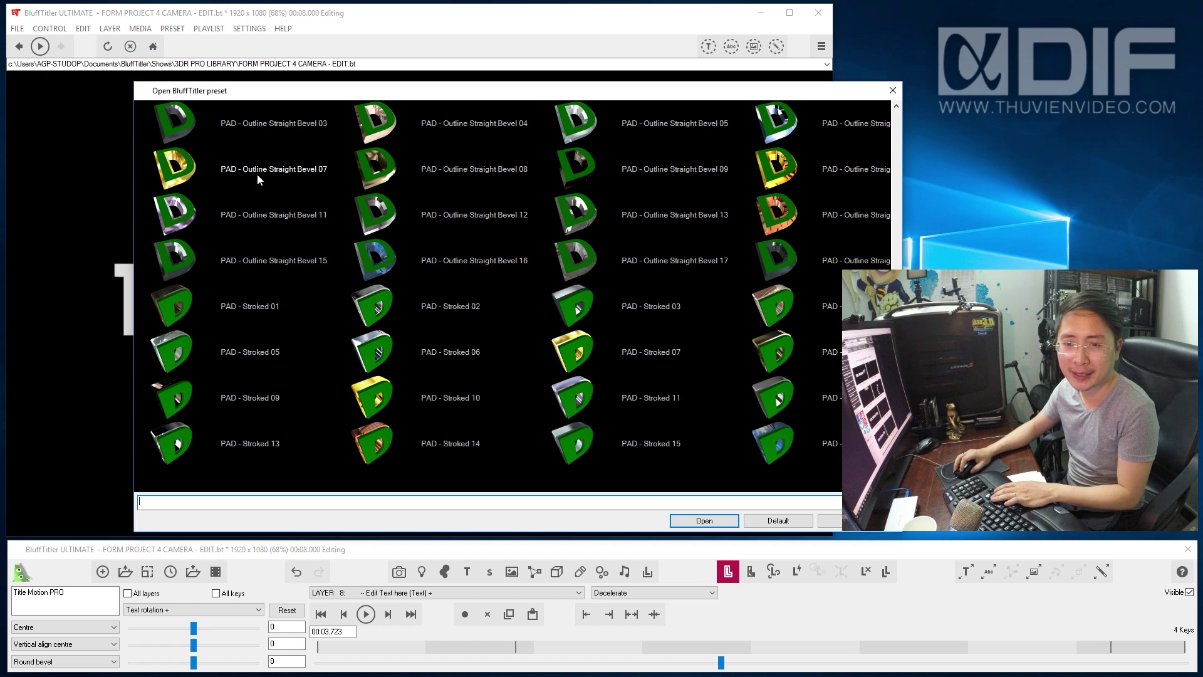
double_click(182, 168)
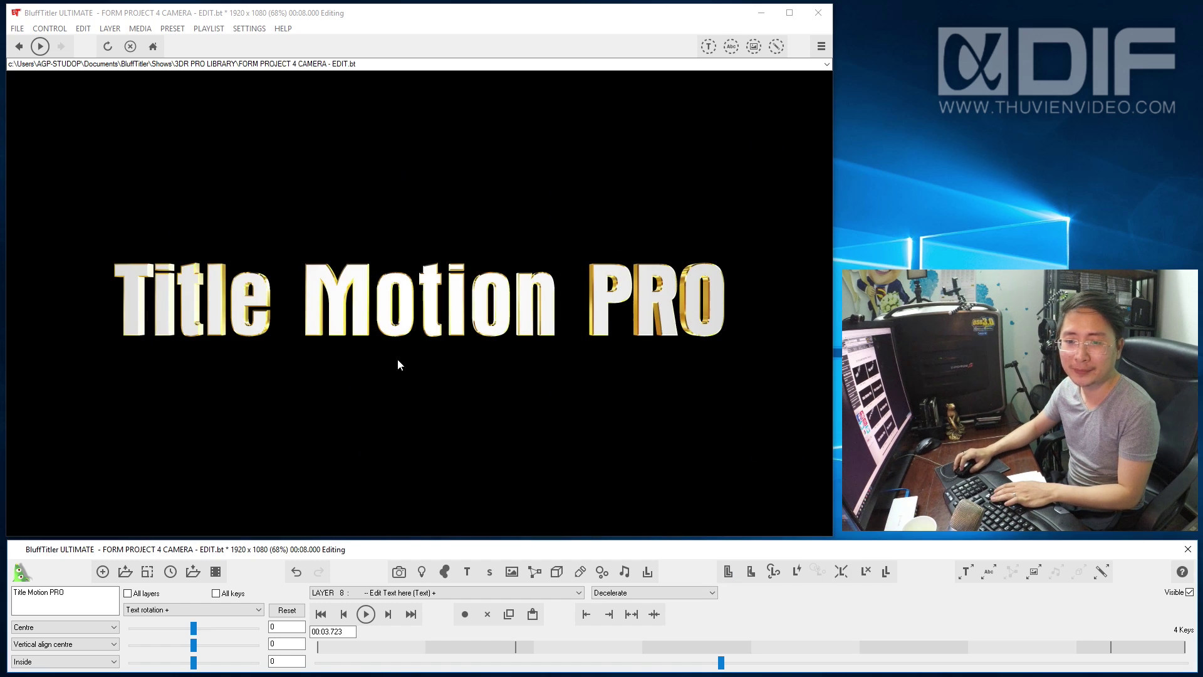
Via MEDIA > Change texture, set the Reflectionmap effect with Preset-Texture (4).JPG as texture.
click(697, 325)
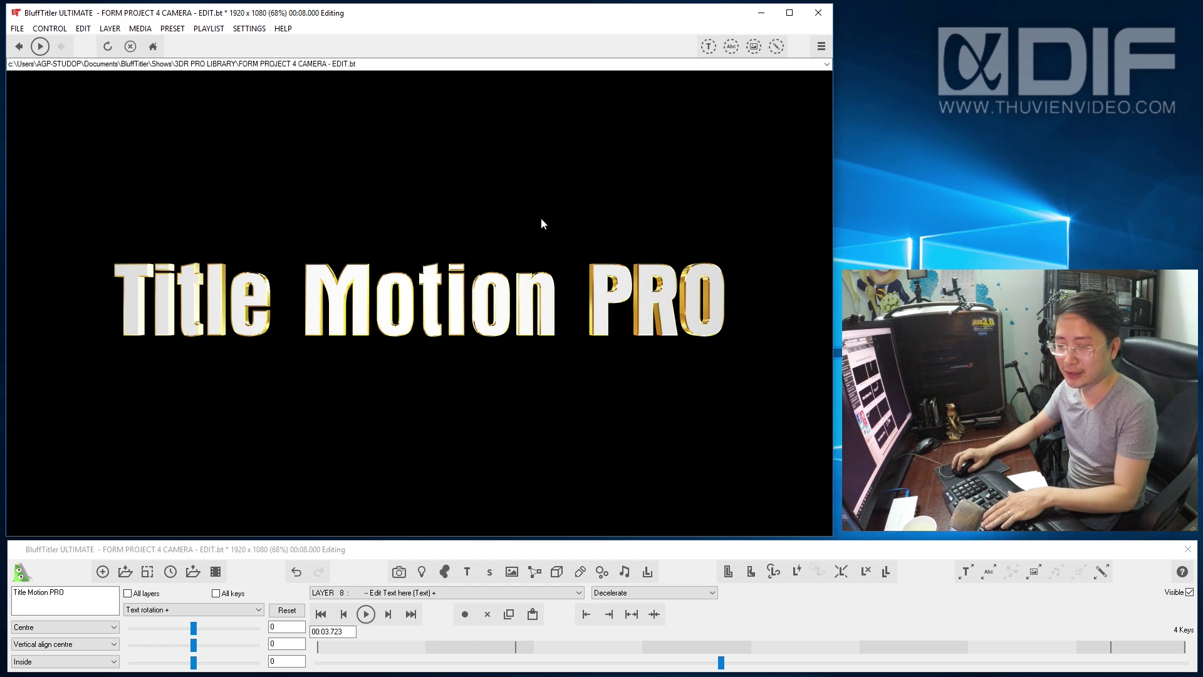
click(145, 31)
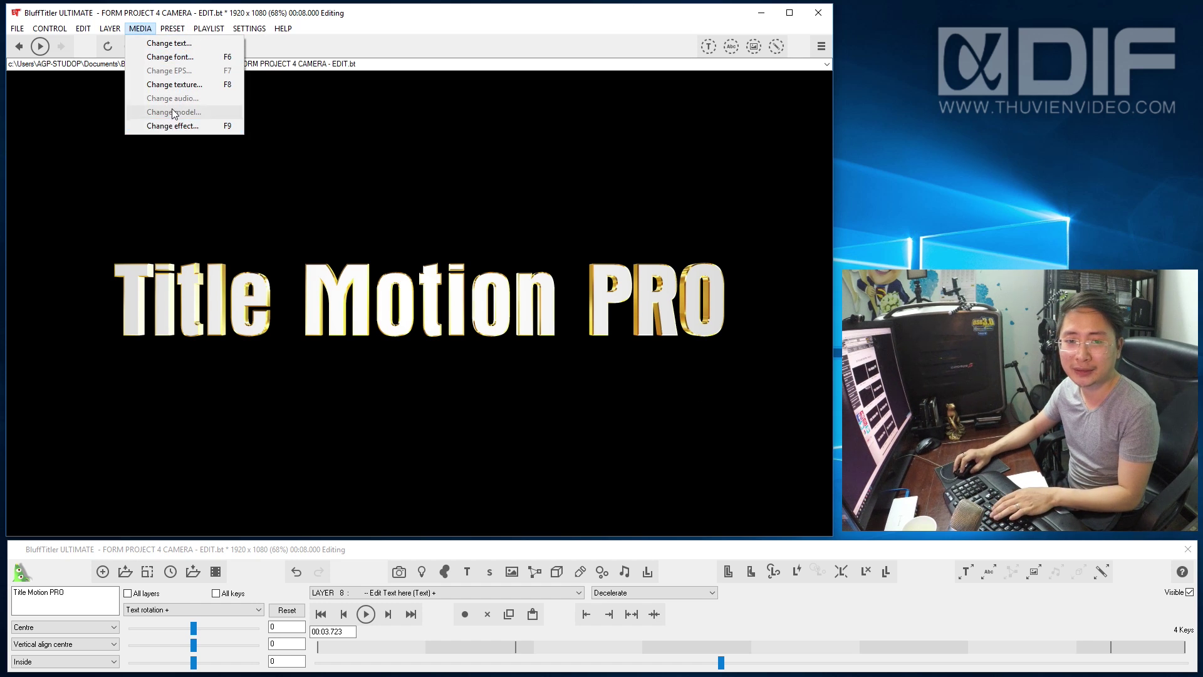
click(174, 84)
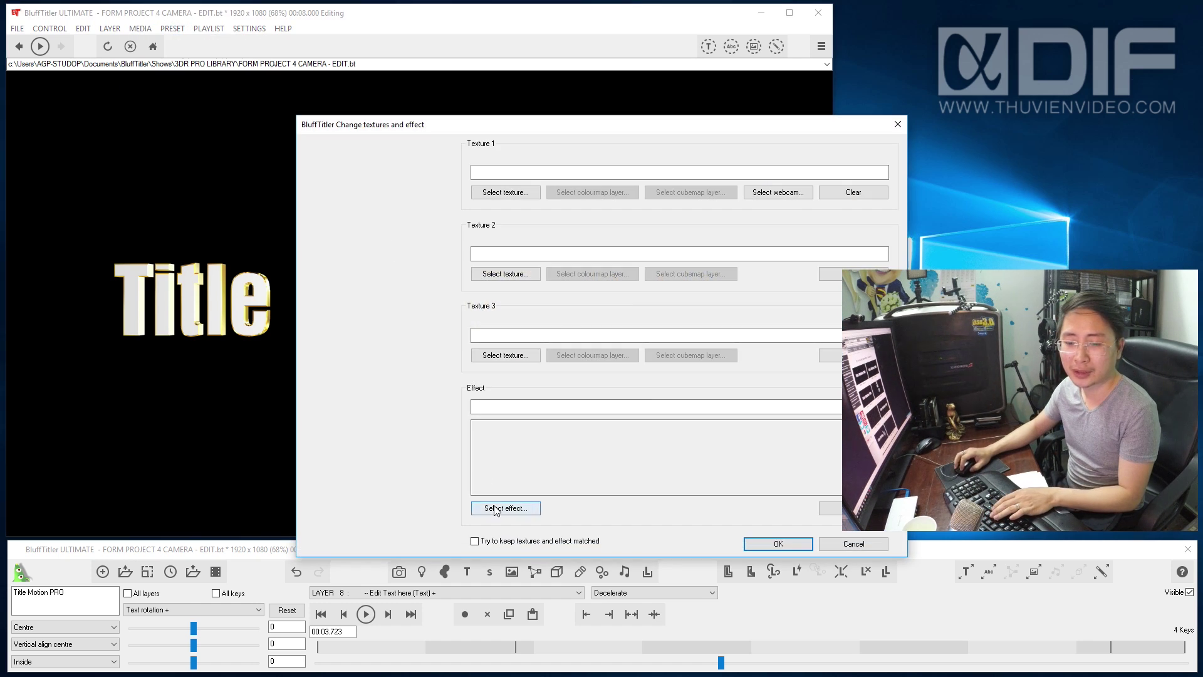
click(506, 507)
double_click(594, 379)
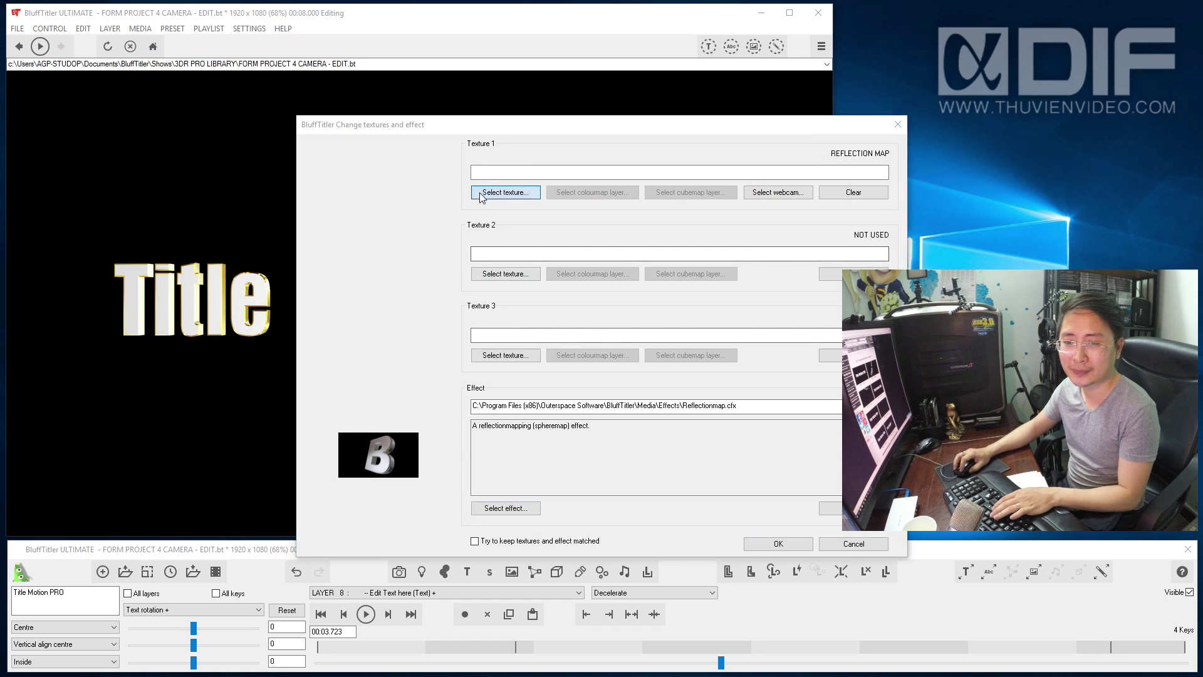
click(505, 194)
double_click(969, 88)
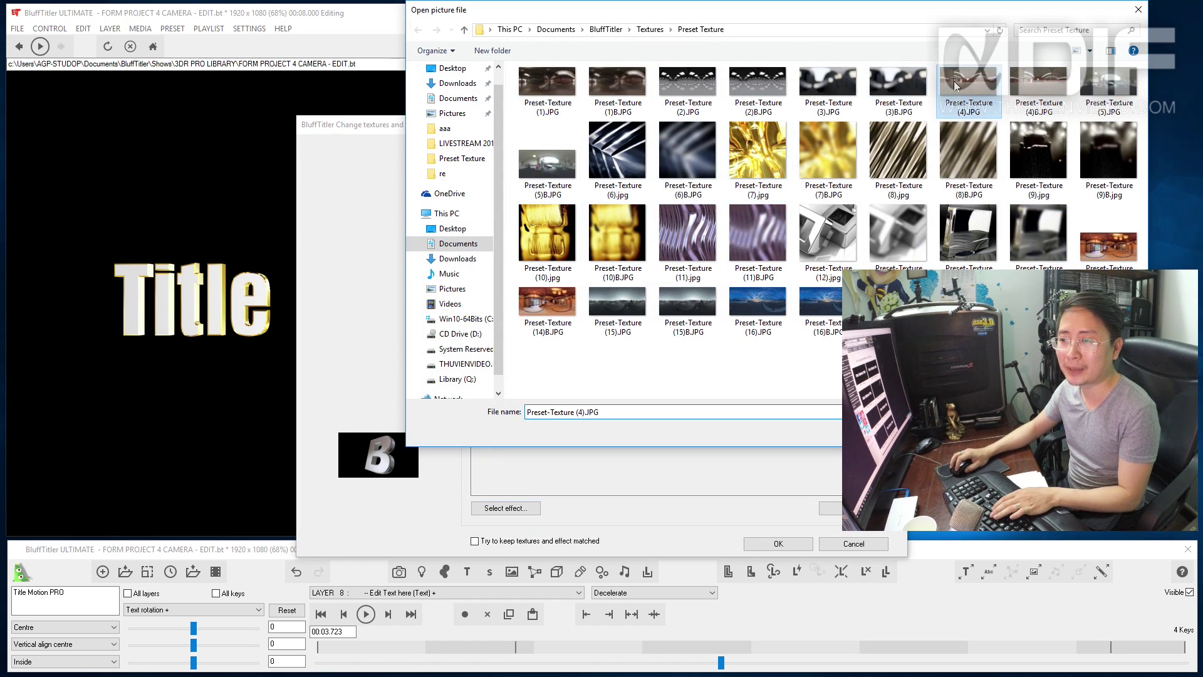
click(770, 545)
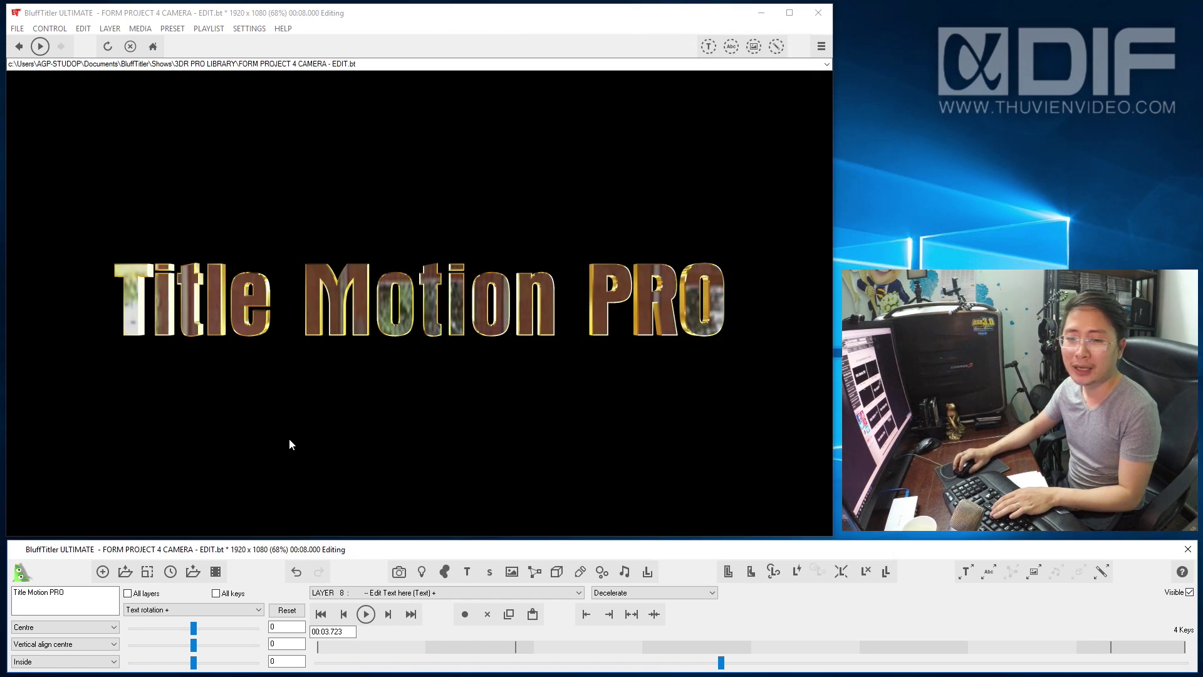
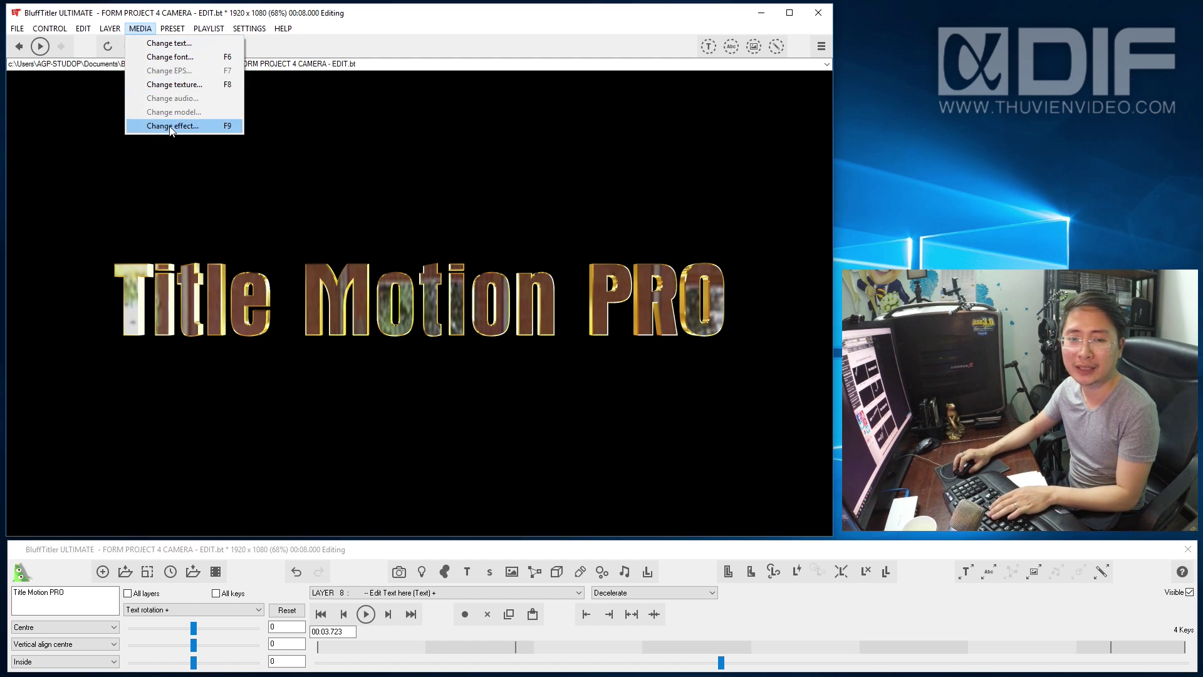
Load Preset-Texture (4).JPG as the title's Texture 1 reflection map.
click(171, 126)
click(504, 192)
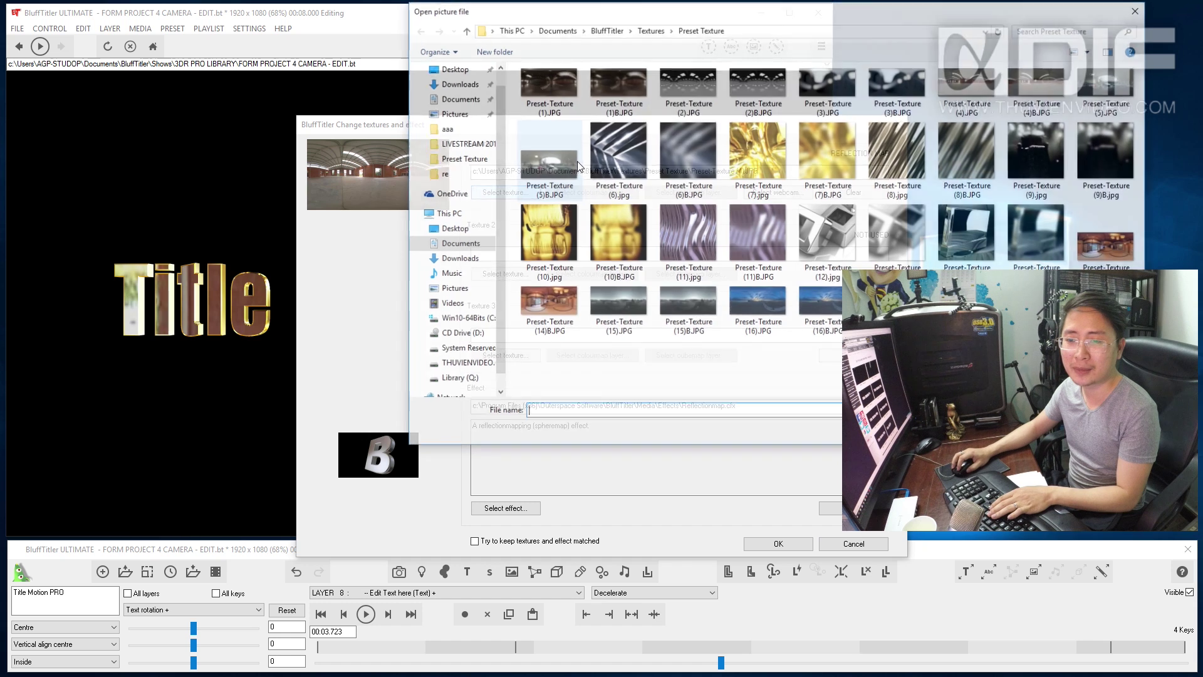
double_click(973, 83)
click(796, 541)
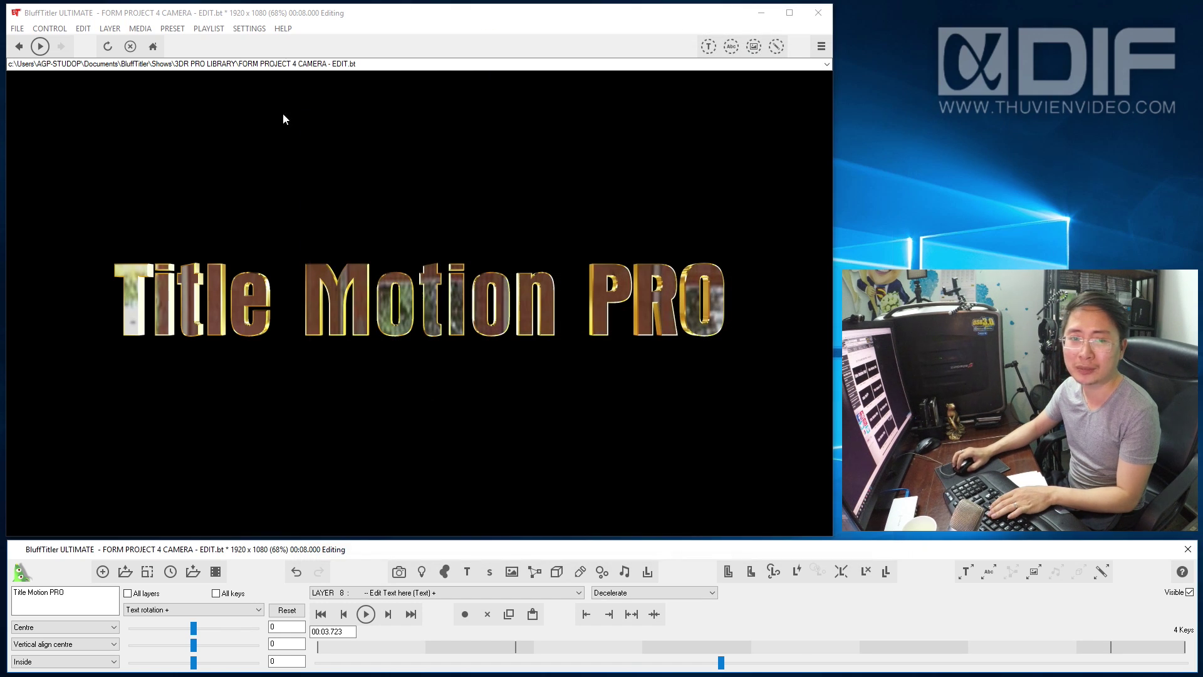
click(172, 28)
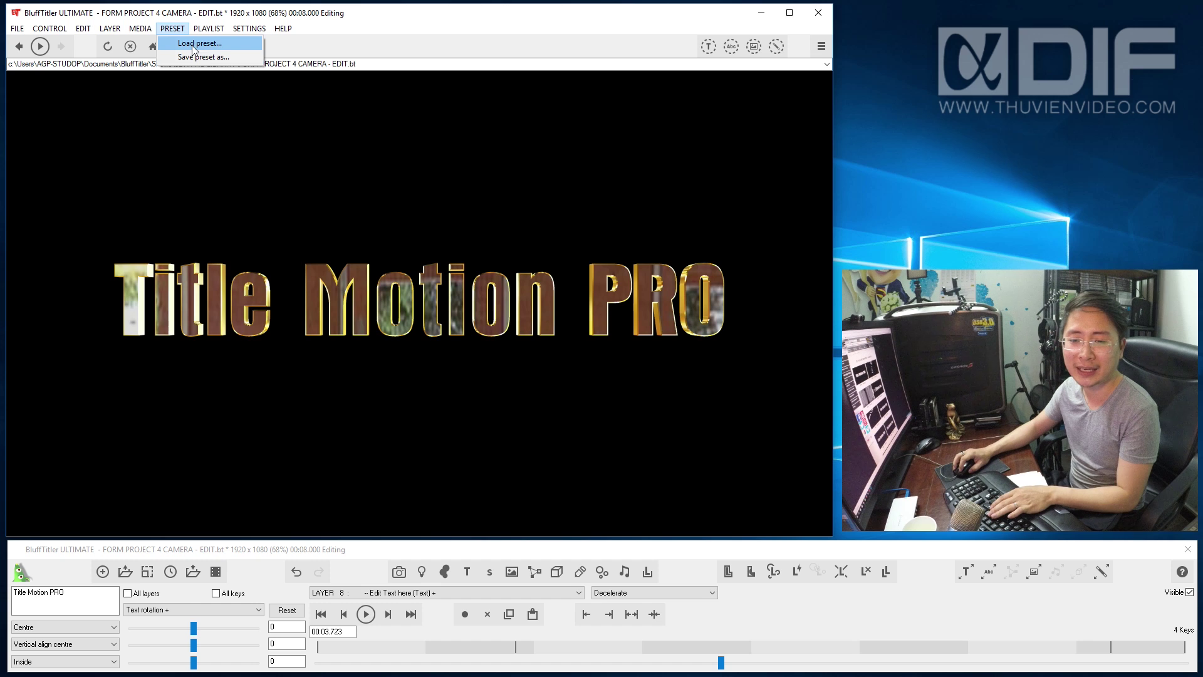
click(523, 286)
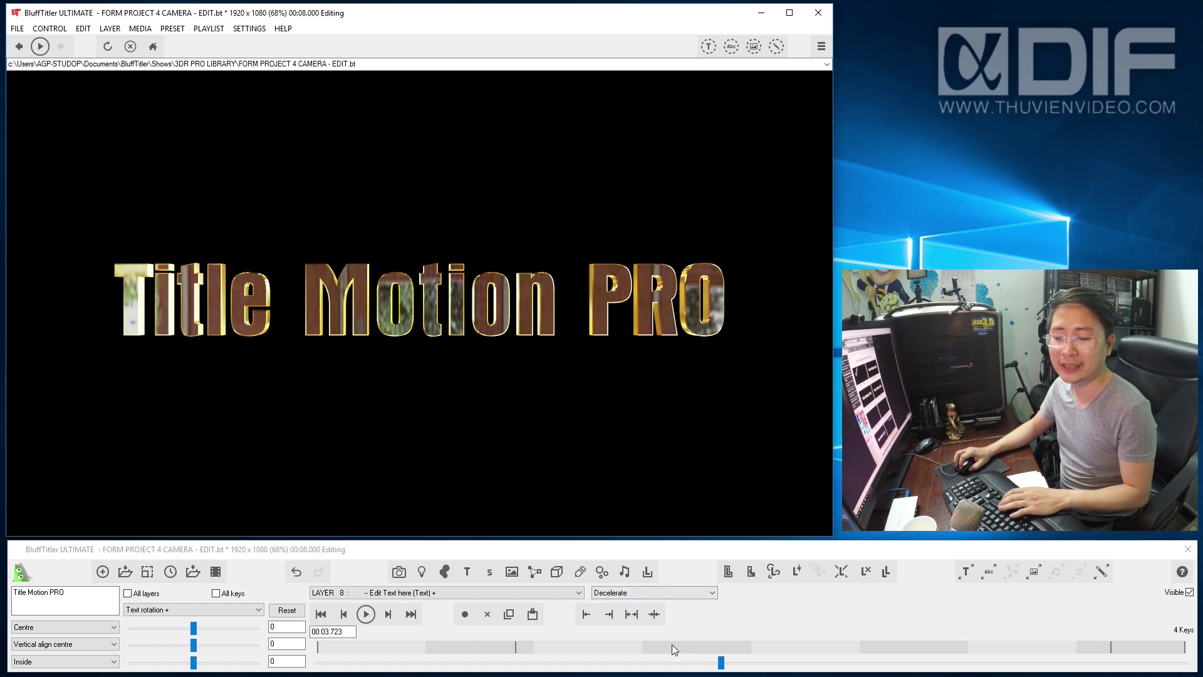
drag(721, 662, 604, 662)
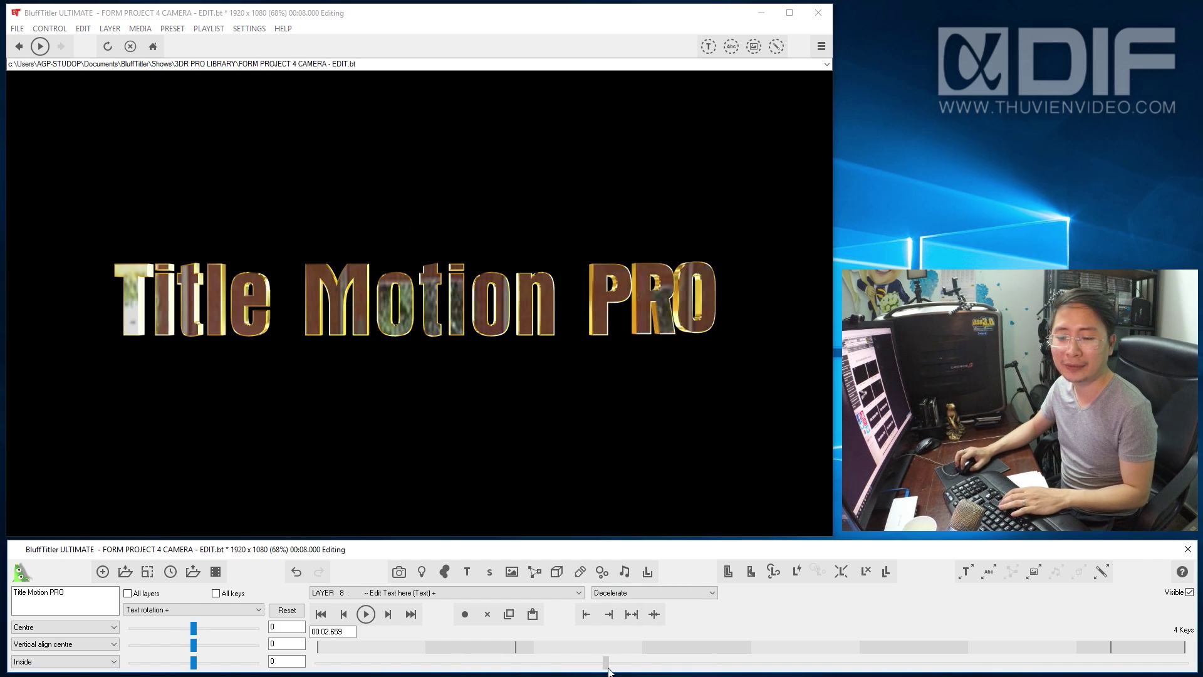
click(139, 28)
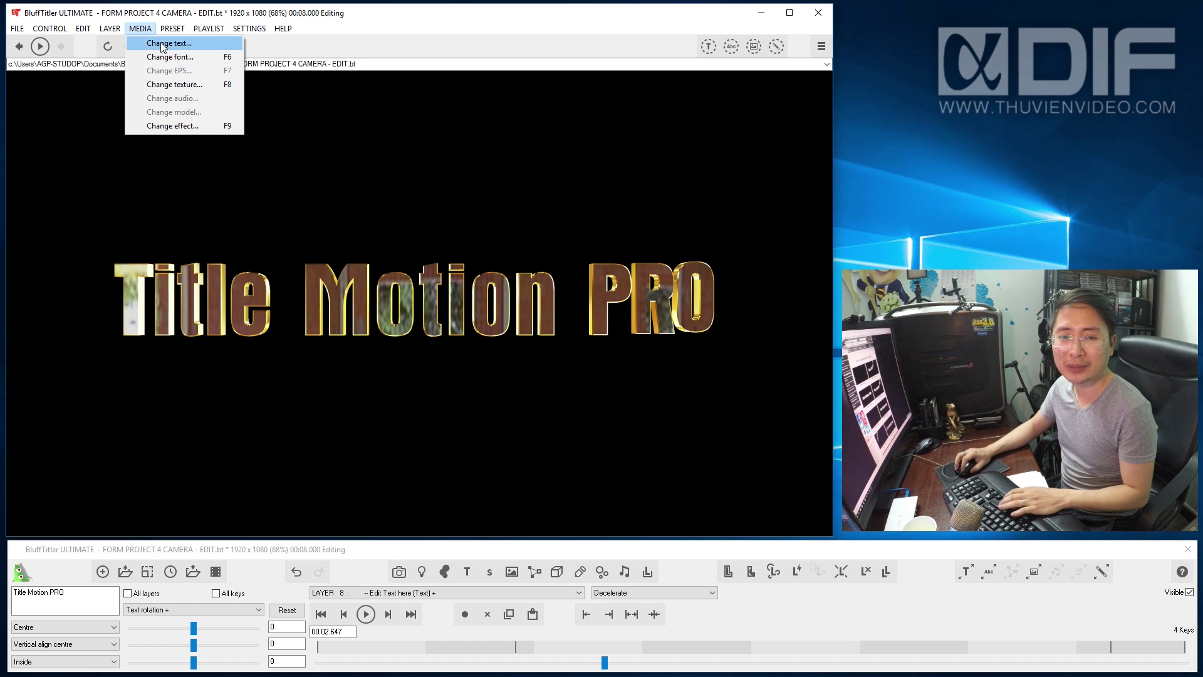
click(188, 43)
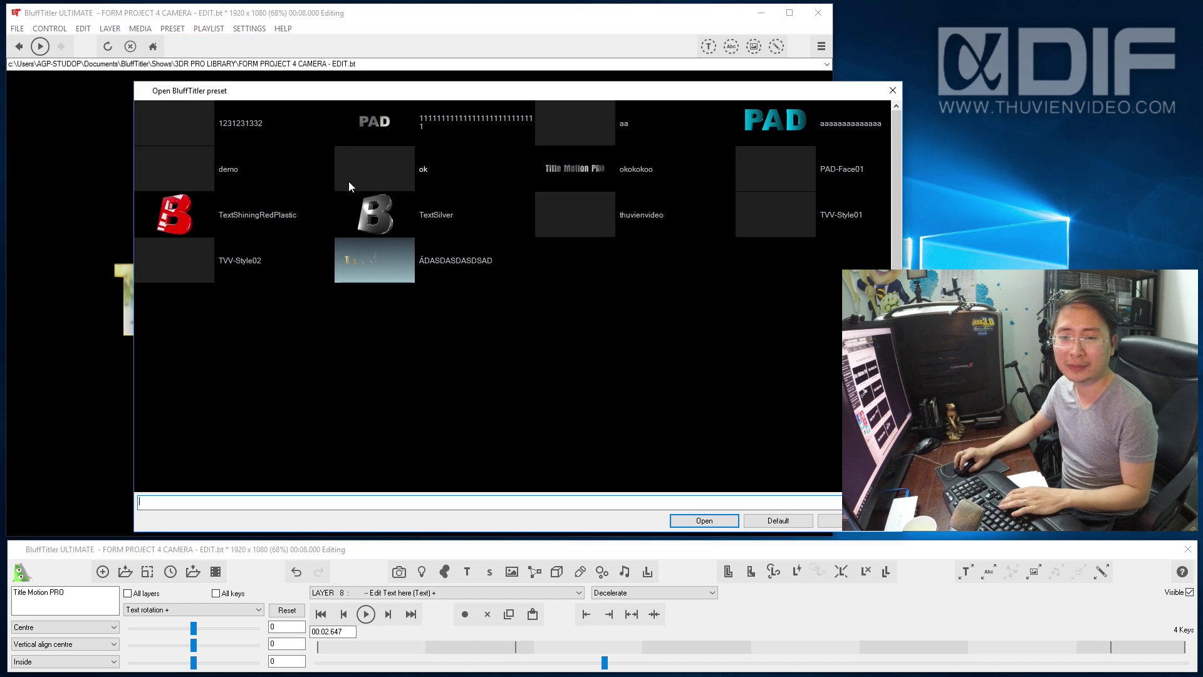
double_click(182, 218)
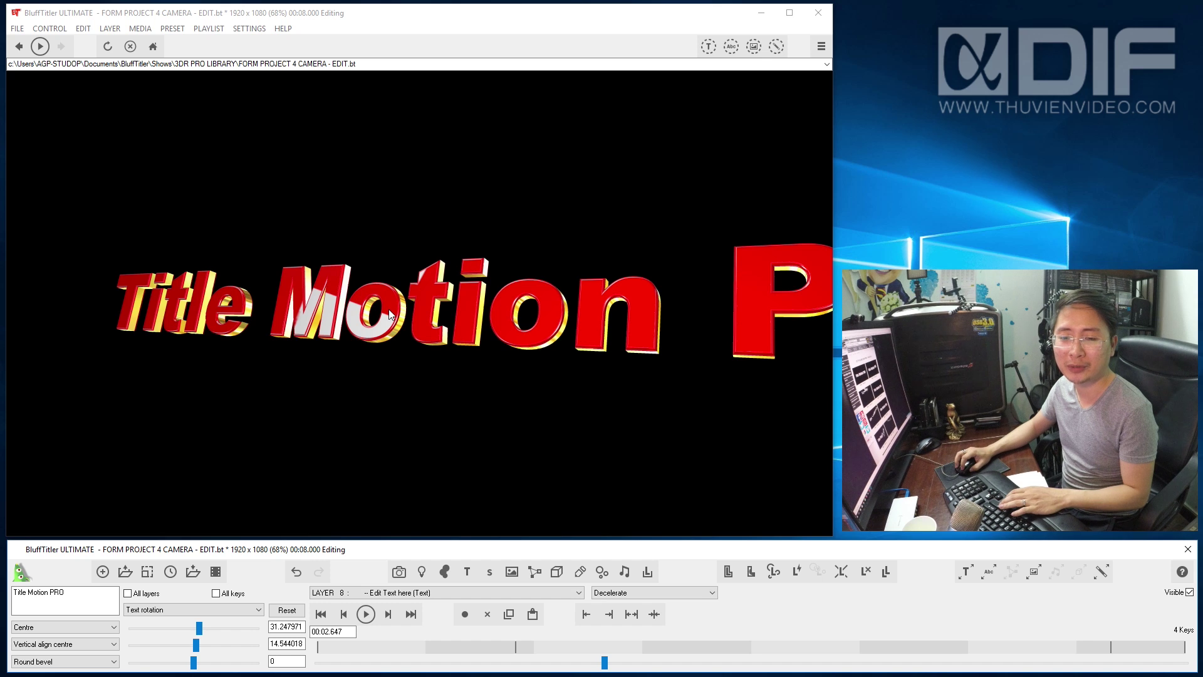
key(ctrl+z)
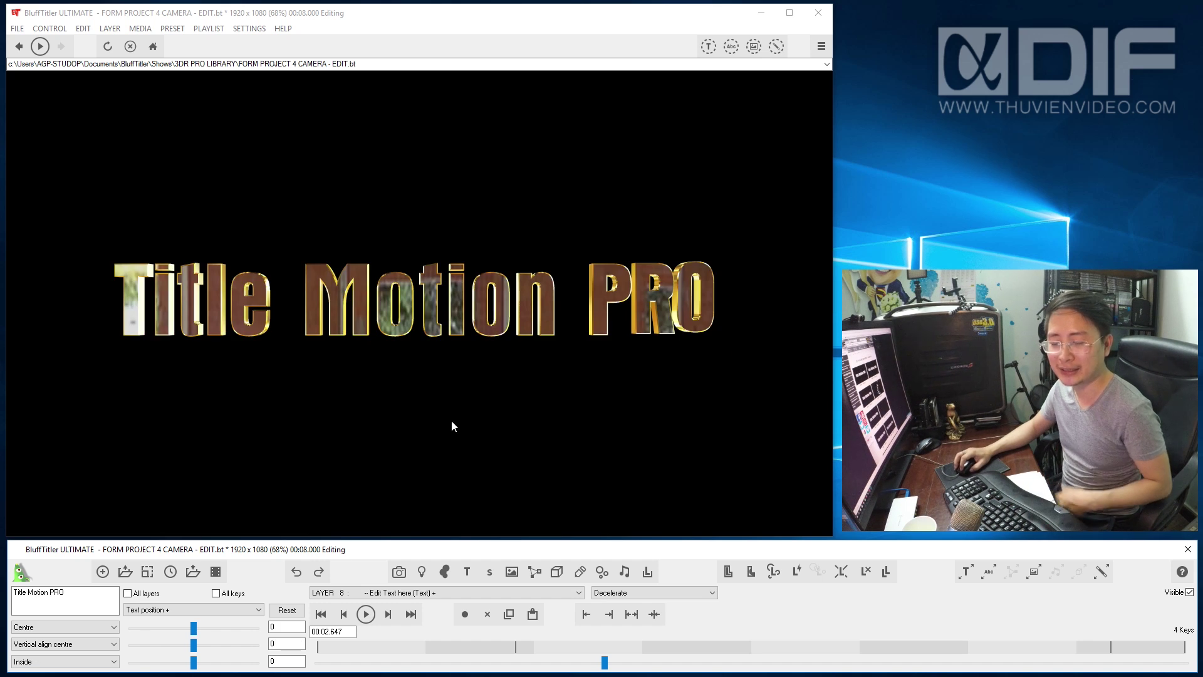
click(524, 299)
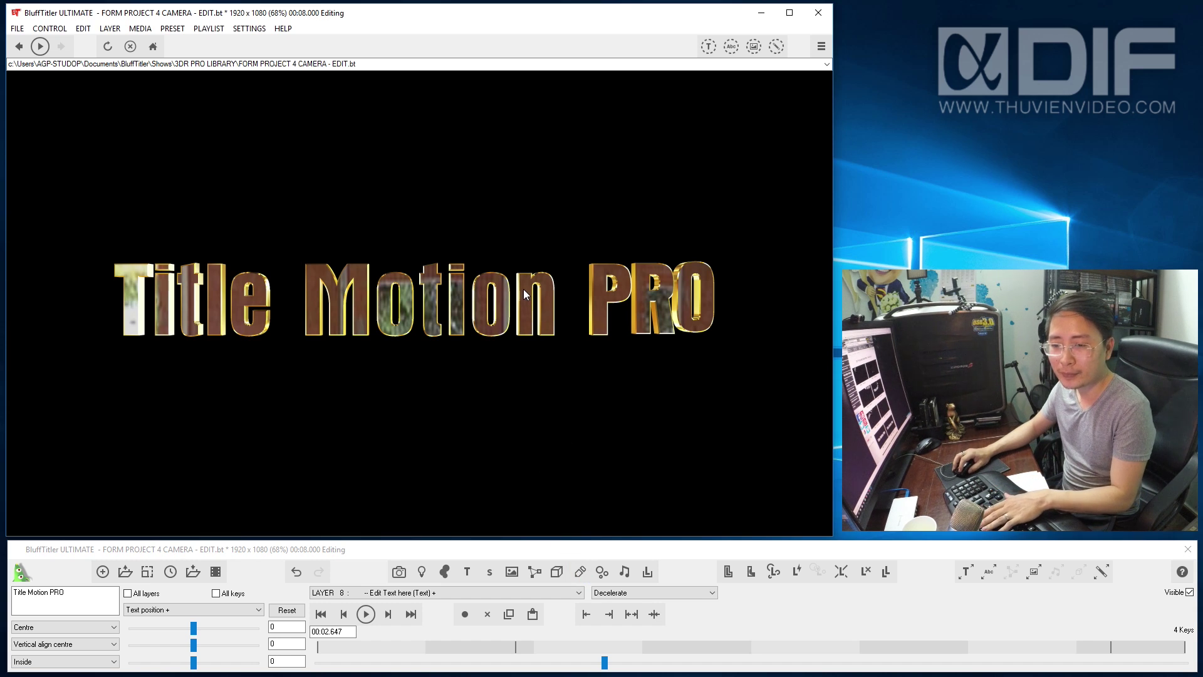
Swap the title's Texture 1 for Preset-Texture (4)B.JPG and play through the animation.
click(148, 29)
click(174, 84)
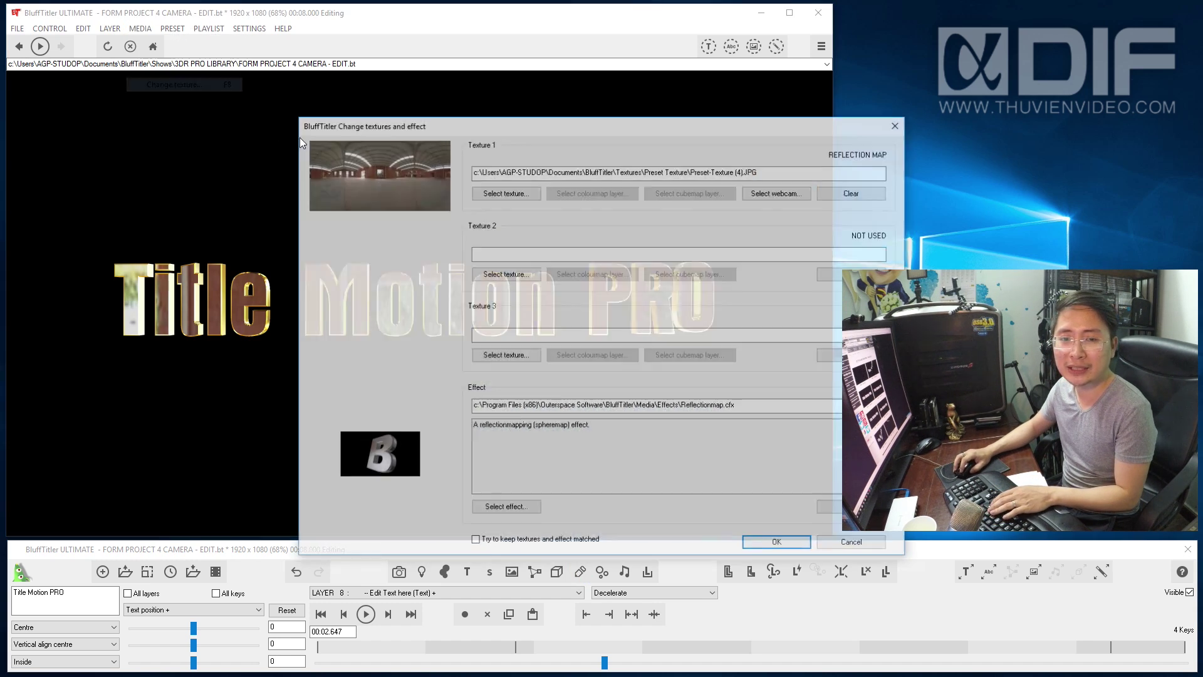
click(492, 192)
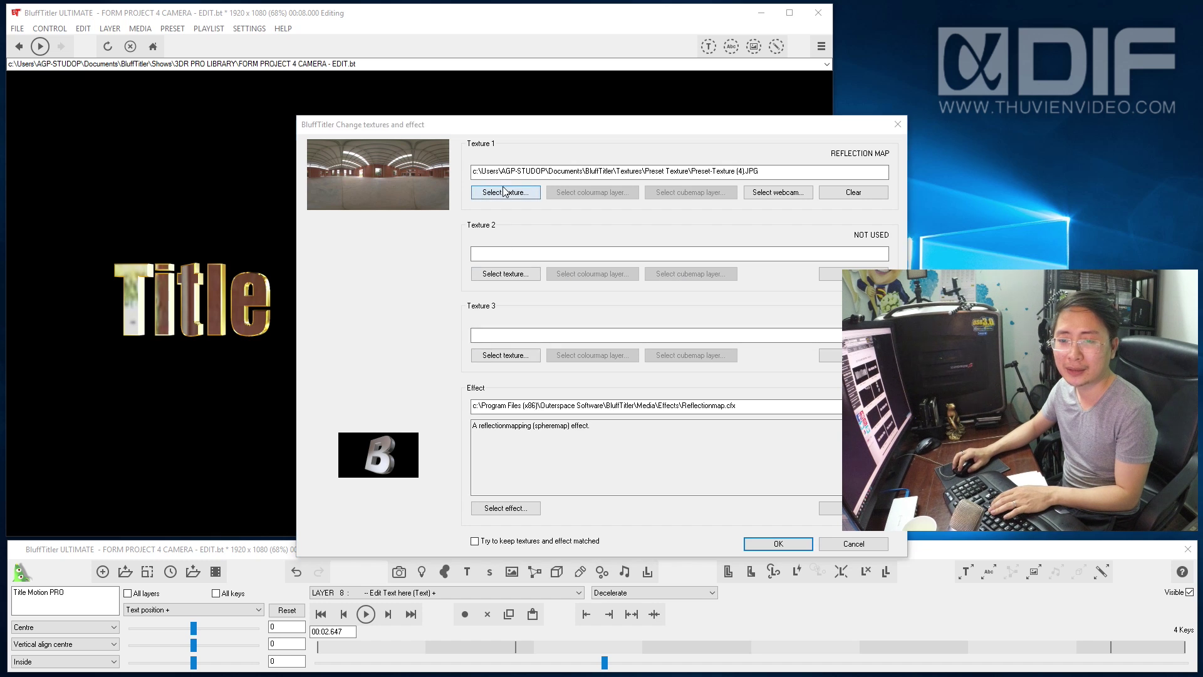
double_click(1033, 86)
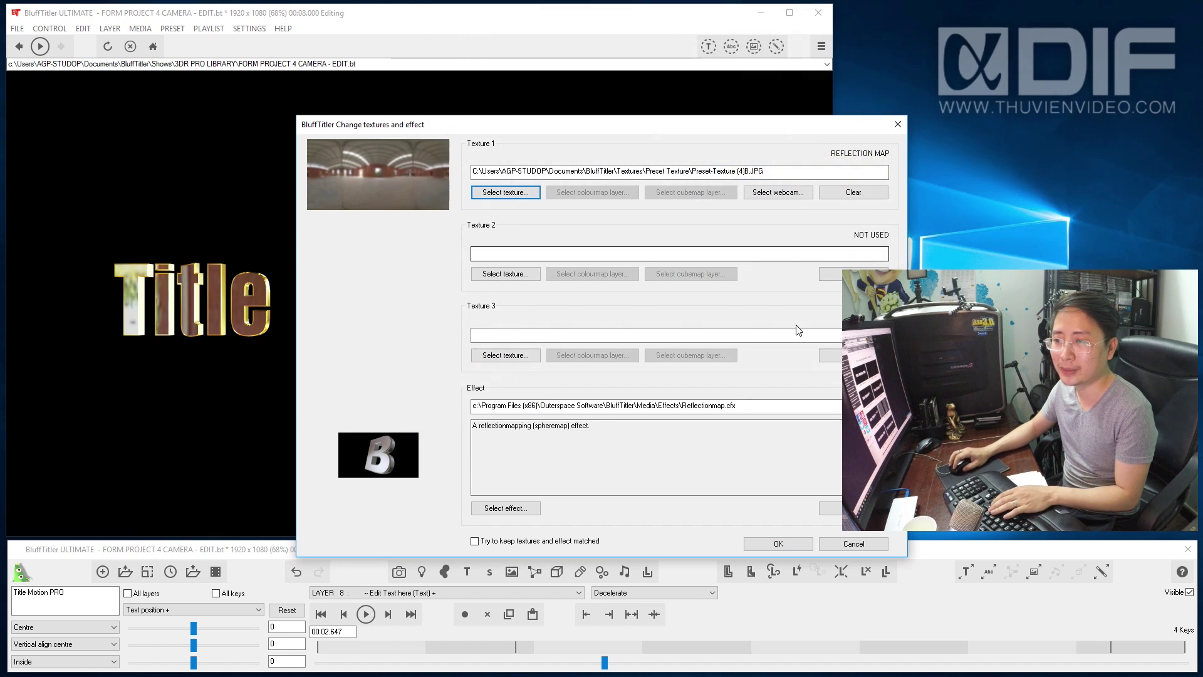
click(775, 542)
mouse_move(602, 662)
mouse_down()
mouse_move(425, 635)
mouse_move(626, 645)
mouse_up()
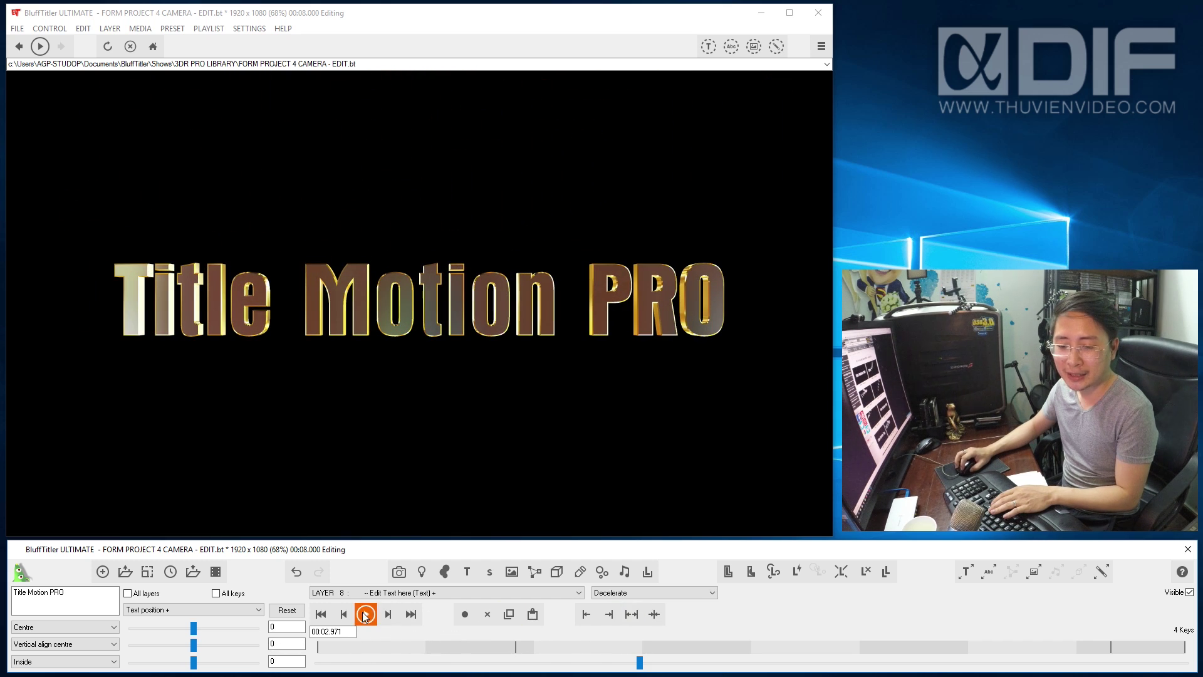
At the previous key (00:01.830), set the title's FX Lighting factor to -2.
click(343, 614)
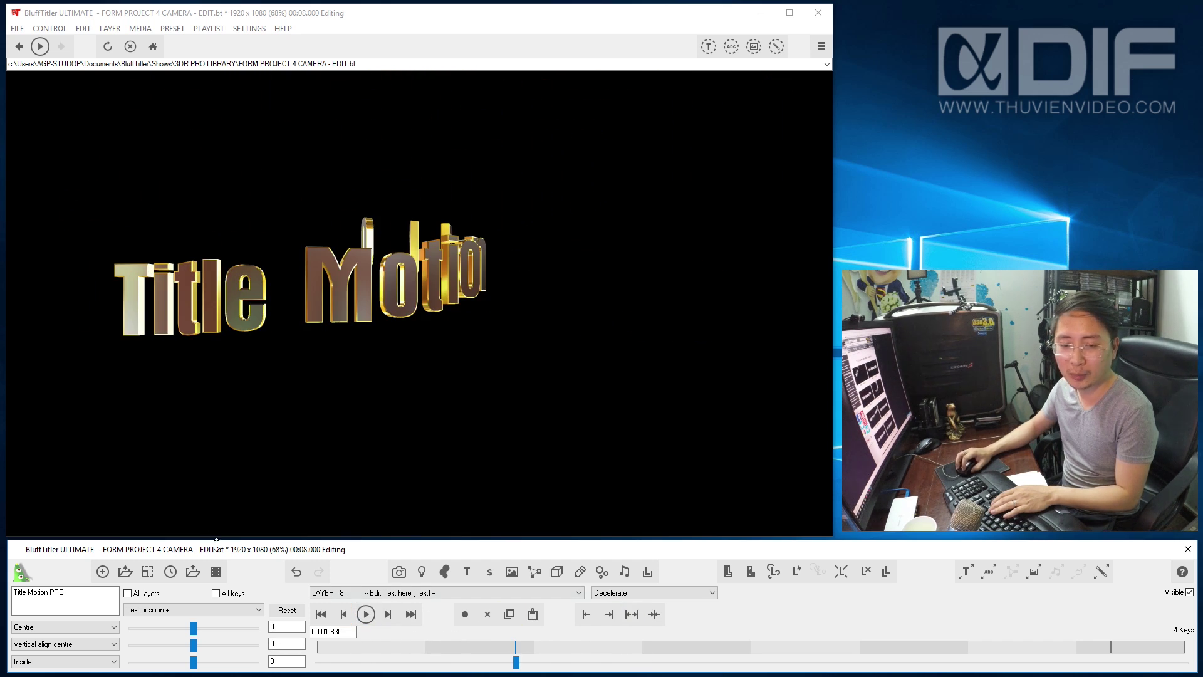
click(198, 610)
click(183, 581)
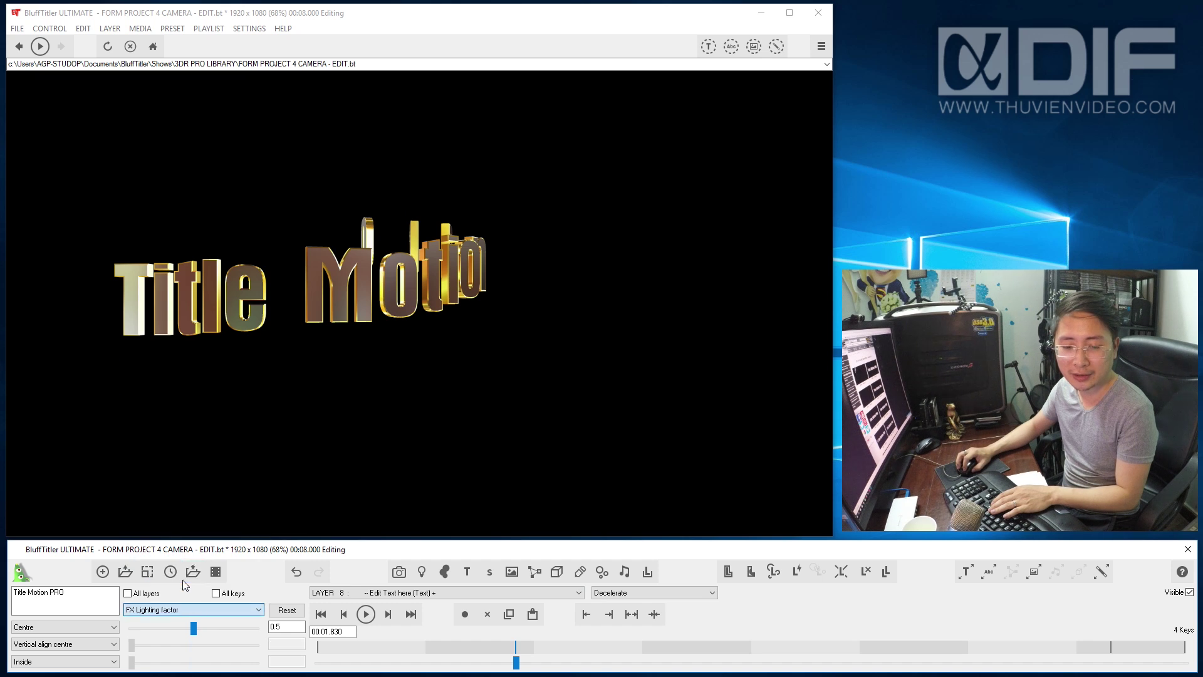
drag(193, 628, 62, 621)
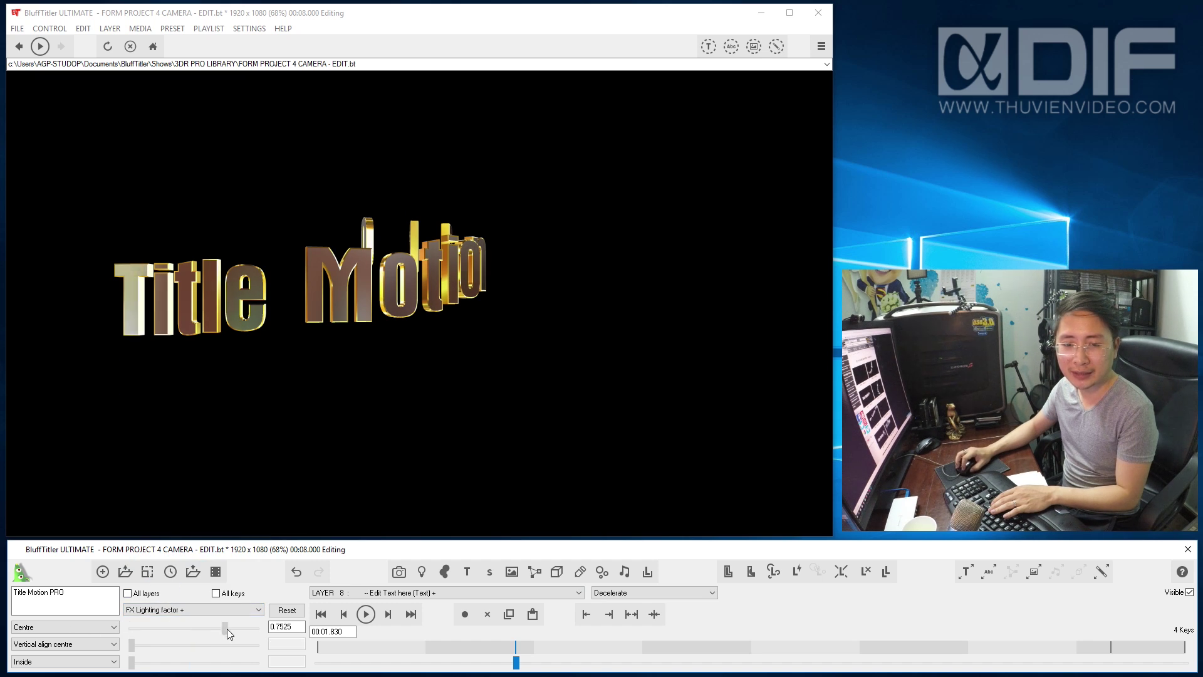
text(-2)
key(Return)
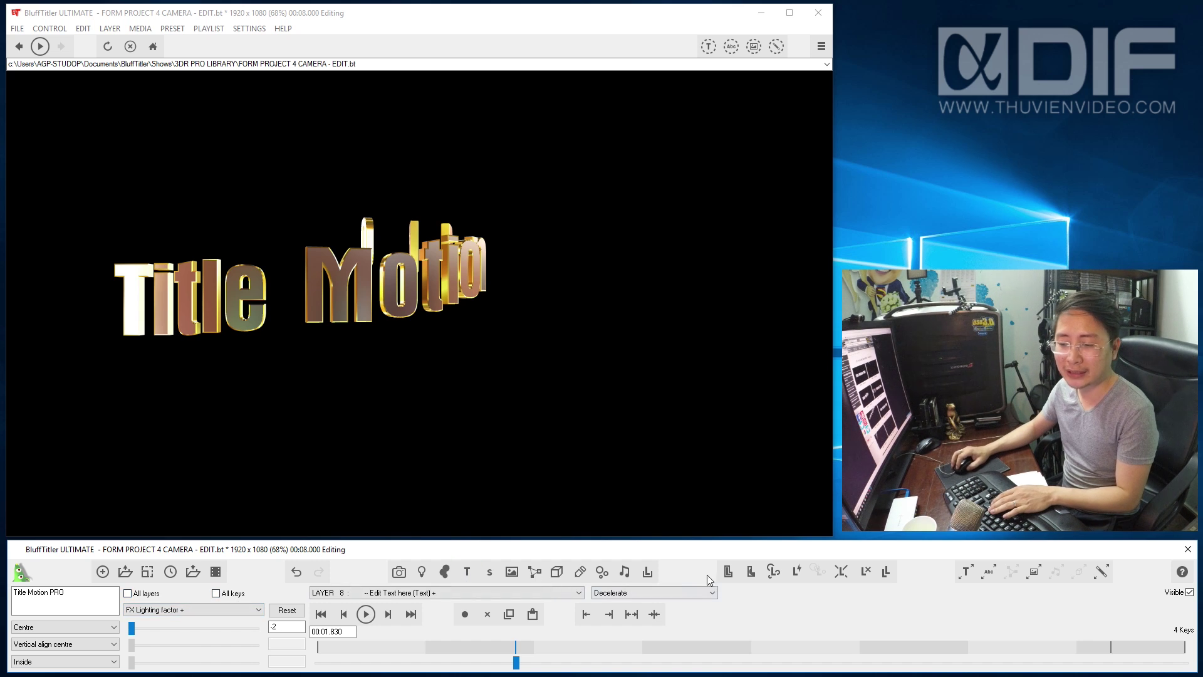
click(725, 573)
Apply the PAD - Stroked 04 style preset and rewind the animation to 00:00.000.
scroll(751, 307, down, 3)
scroll(751, 321, down, 3)
scroll(754, 338, down, 3)
scroll(754, 342, down, 3)
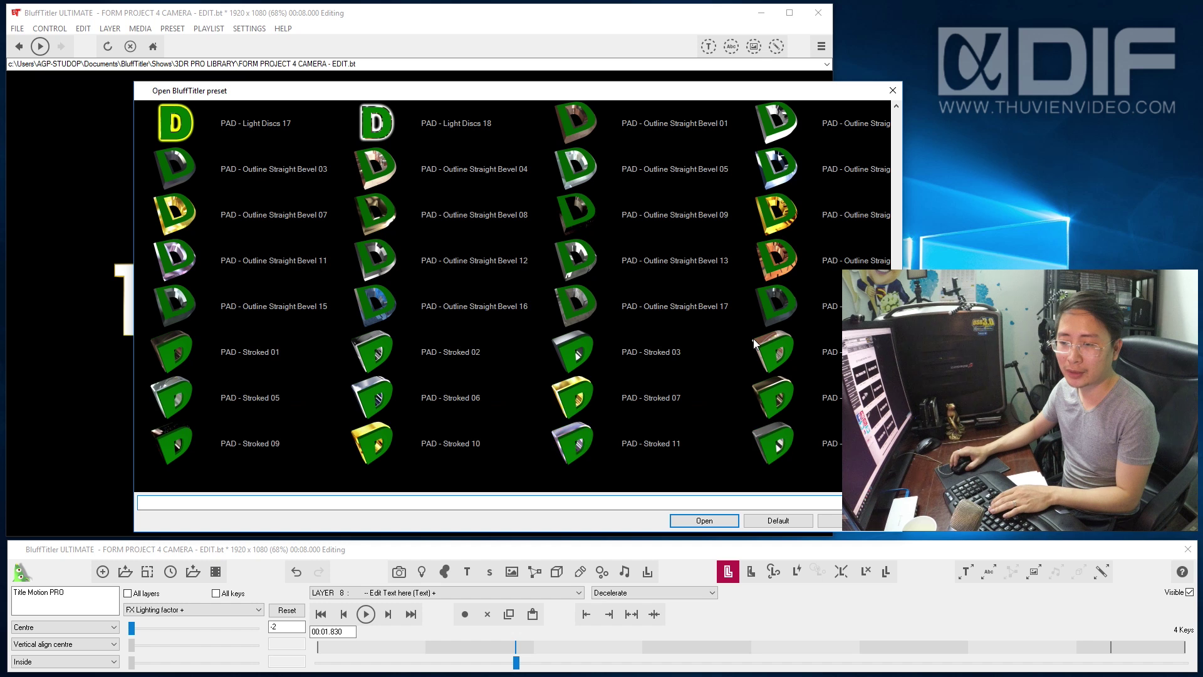
scroll(753, 343, down, 3)
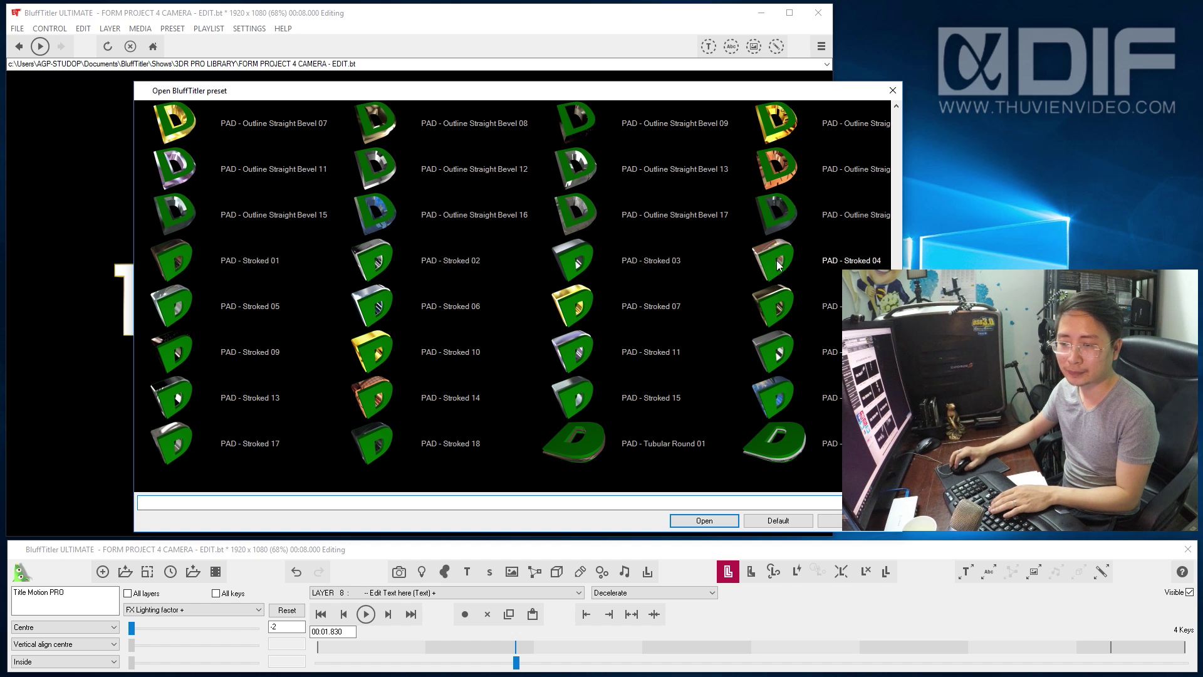
double_click(779, 265)
drag(518, 667, 309, 649)
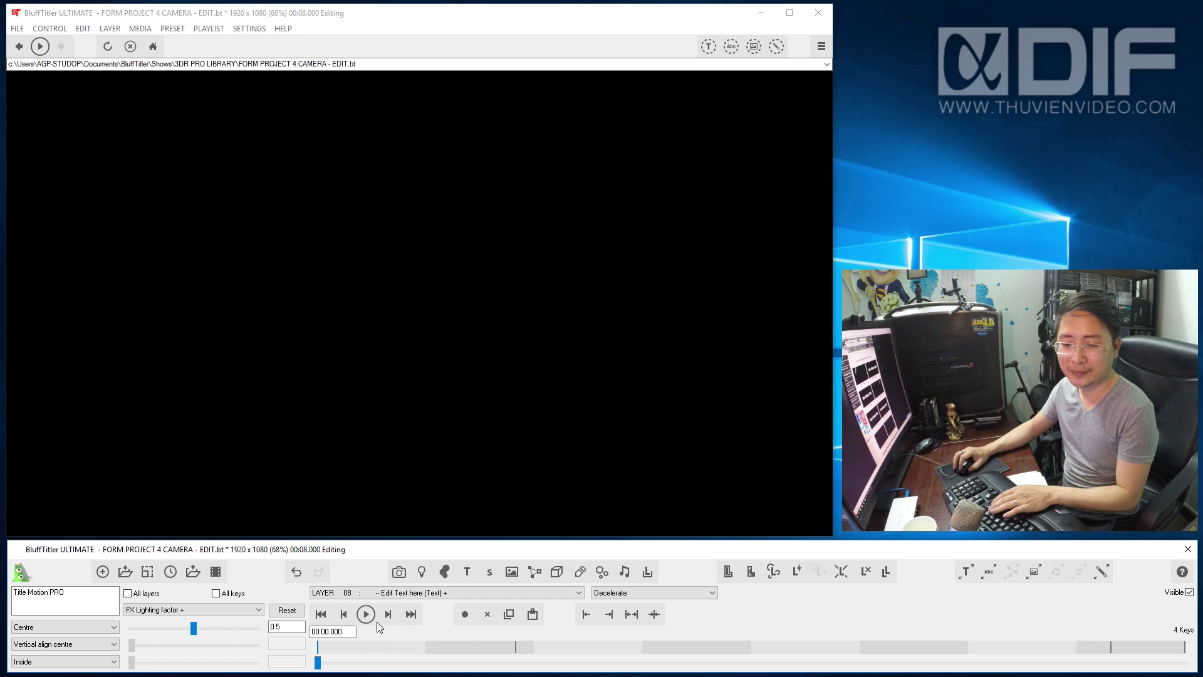
Play the animation and move the time slider to 00:04.162.
click(365, 614)
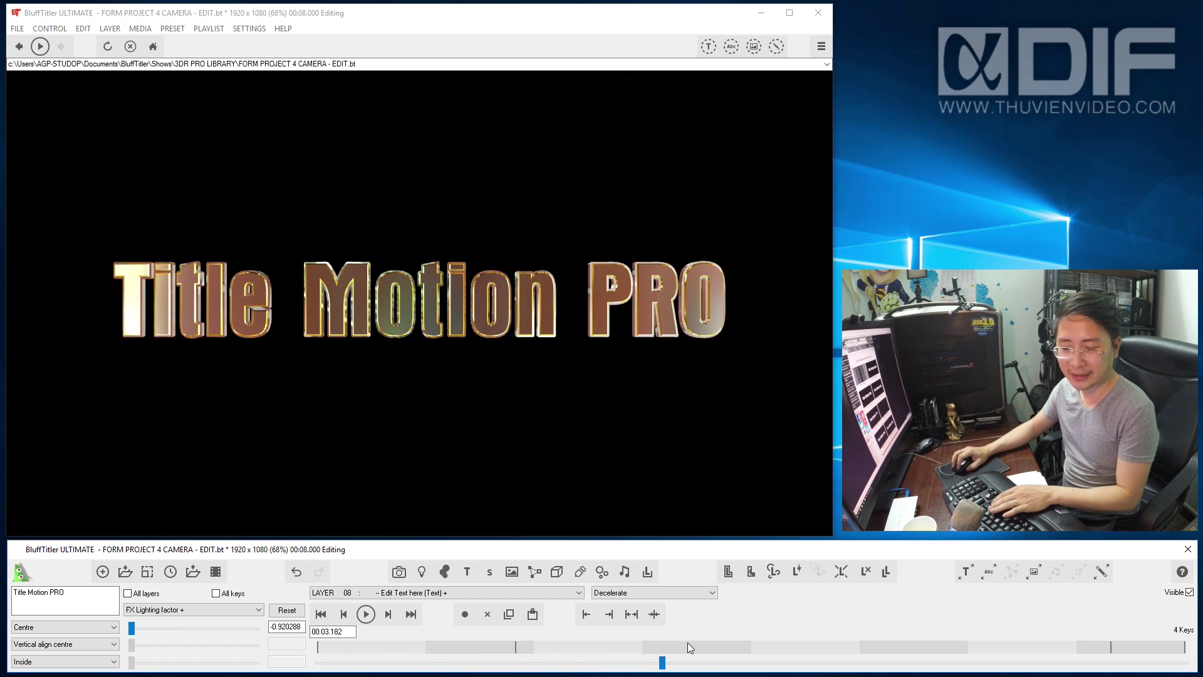
click(585, 662)
click(411, 615)
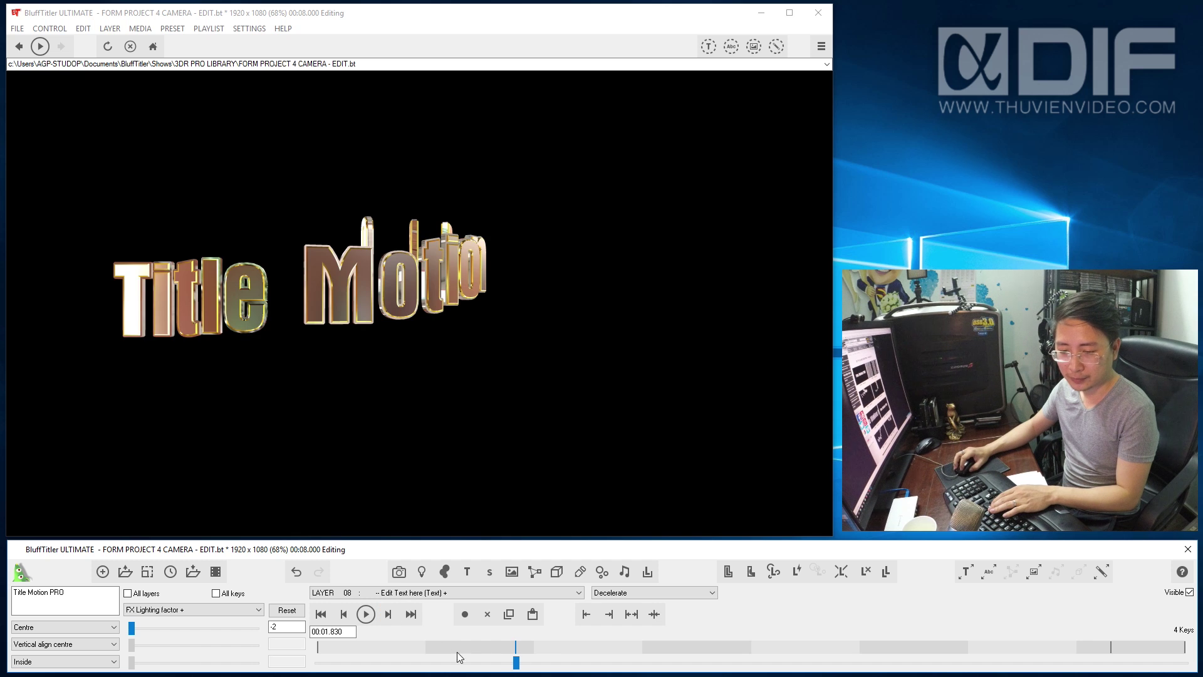
drag(516, 662, 769, 662)
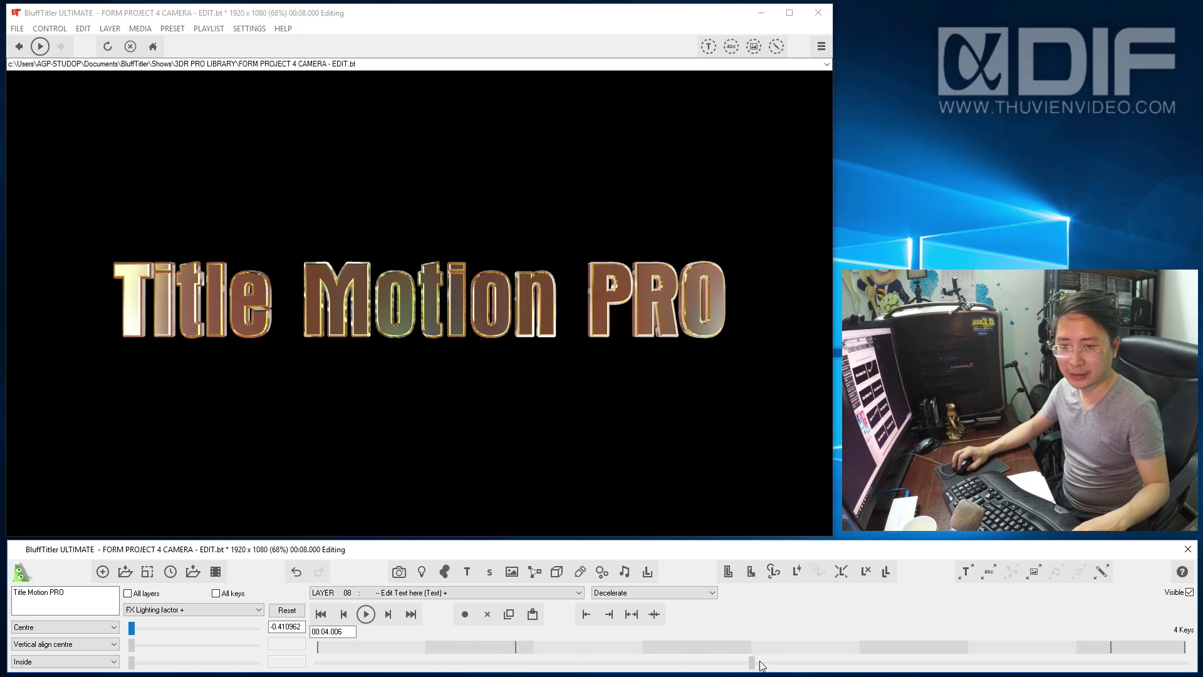
Rotate the main camera at 00:04.162 to add a key, then preview the pose at 00:01.486.
click(567, 436)
mouse_move(567, 434)
mouse_down()
mouse_move(217, 248)
mouse_move(424, 160)
mouse_move(368, 141)
mouse_move(373, 170)
mouse_up()
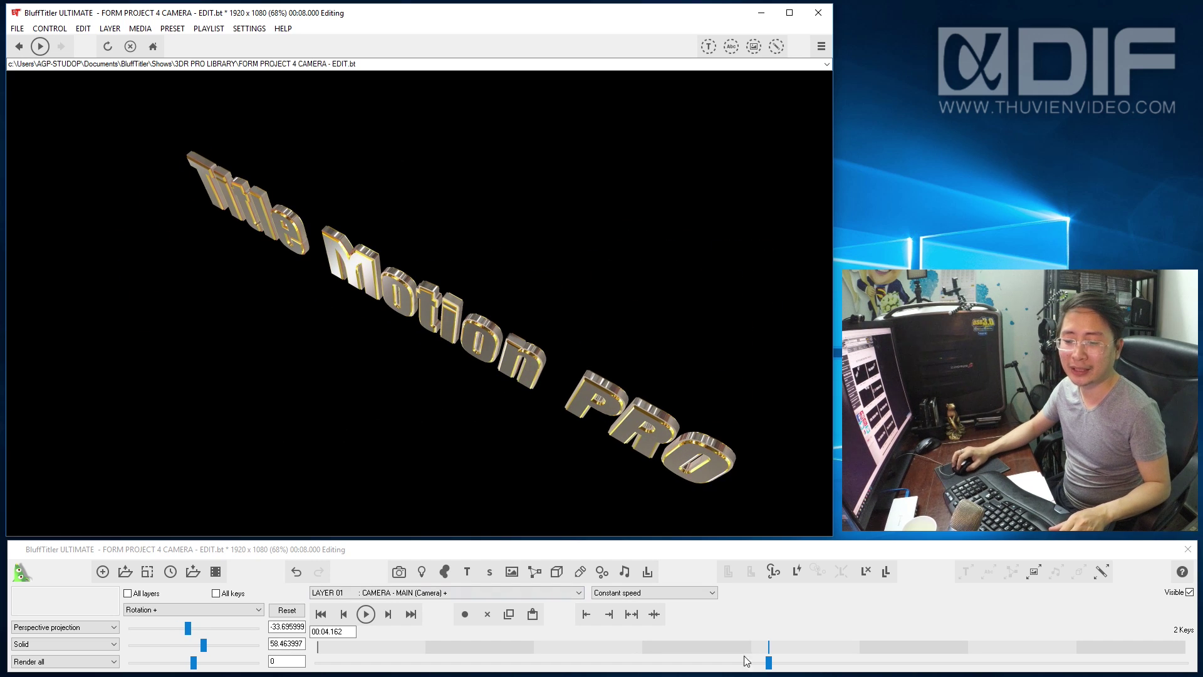
mouse_move(769, 662)
mouse_down()
mouse_move(352, 637)
mouse_move(730, 640)
mouse_move(659, 622)
mouse_move(450, 620)
mouse_up()
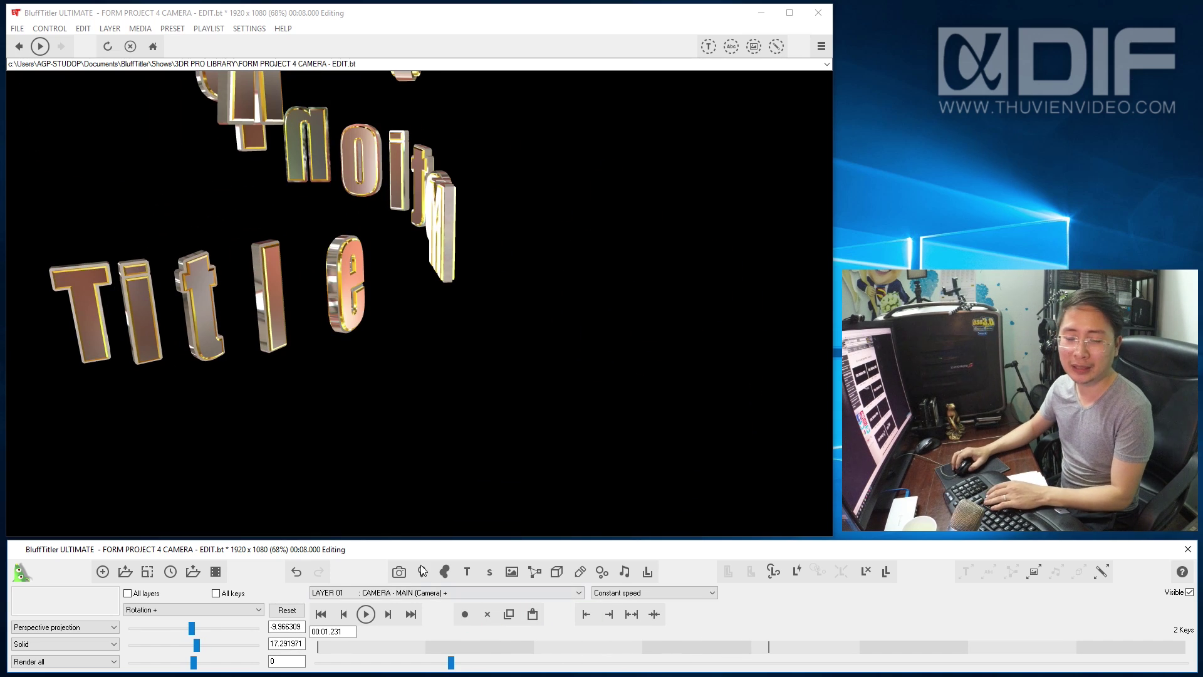
click(99, 66)
key(Return)
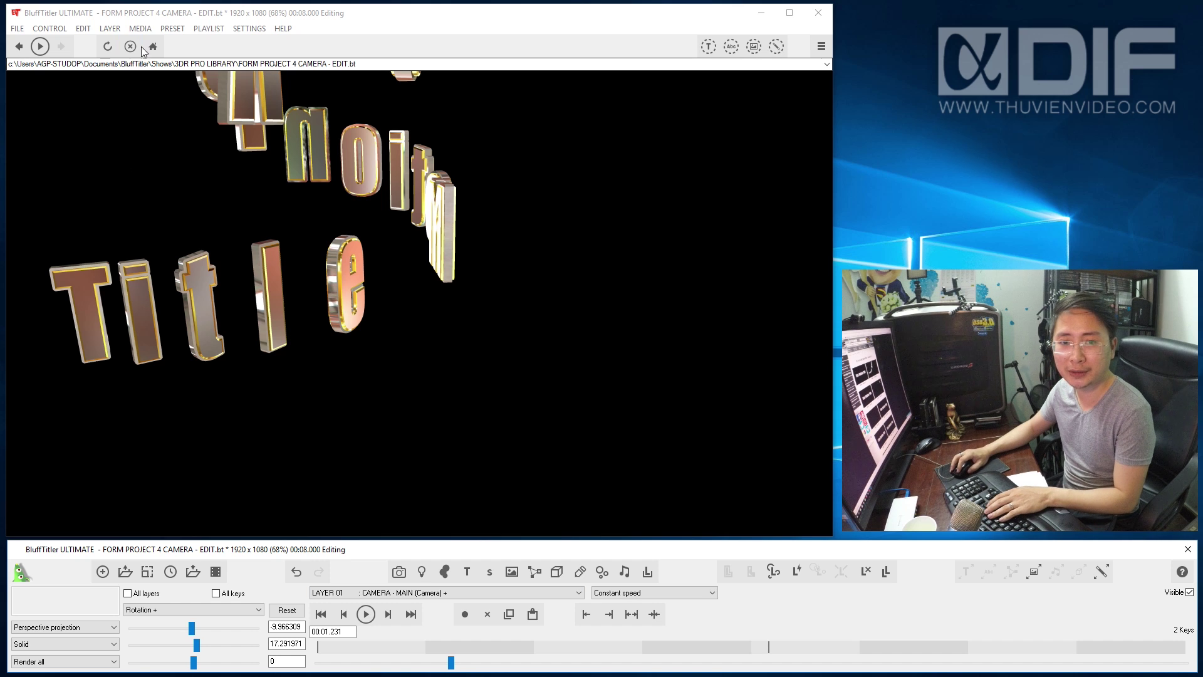
Discard unsaved changes, delete the PAD and background layers, and open the TM01 - Pan 06 show.
click(620, 389)
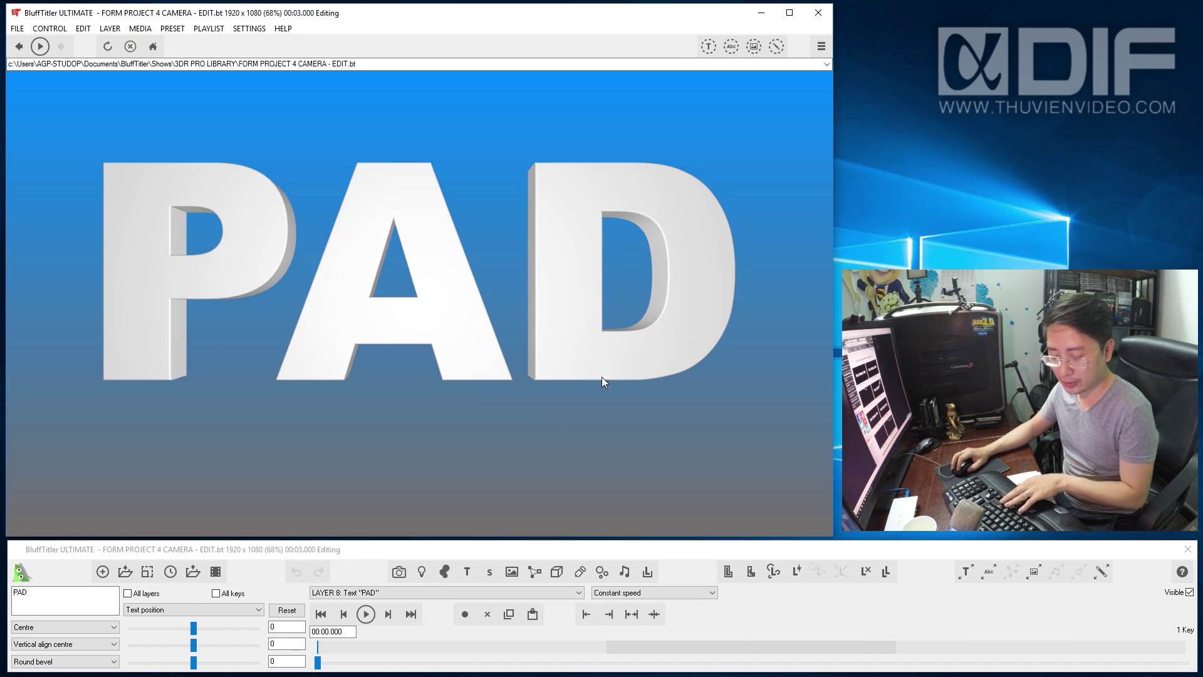
click(866, 575)
click(867, 575)
key(ctrl+o)
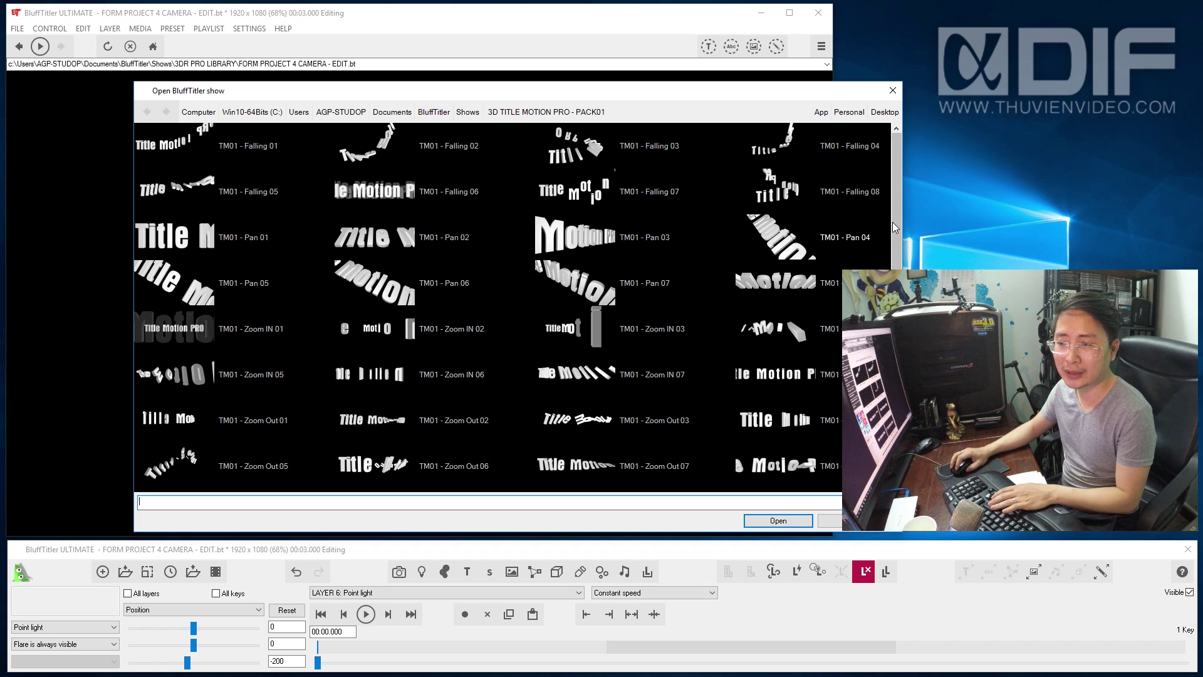
double_click(404, 291)
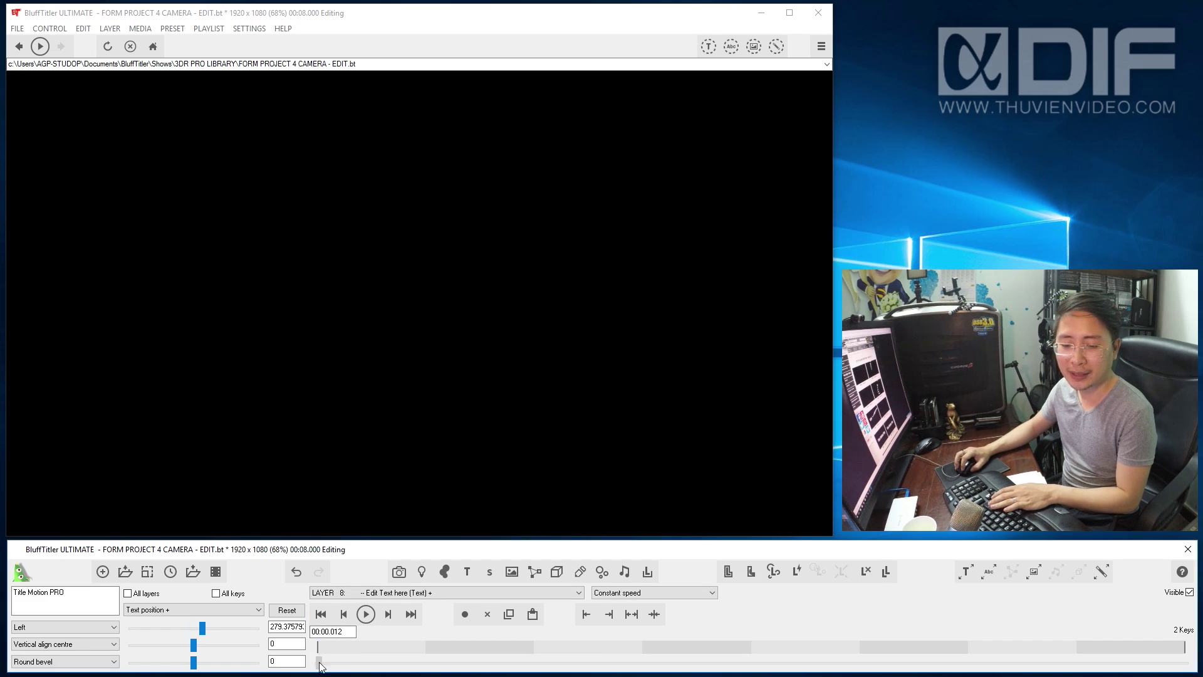
drag(319, 664, 596, 669)
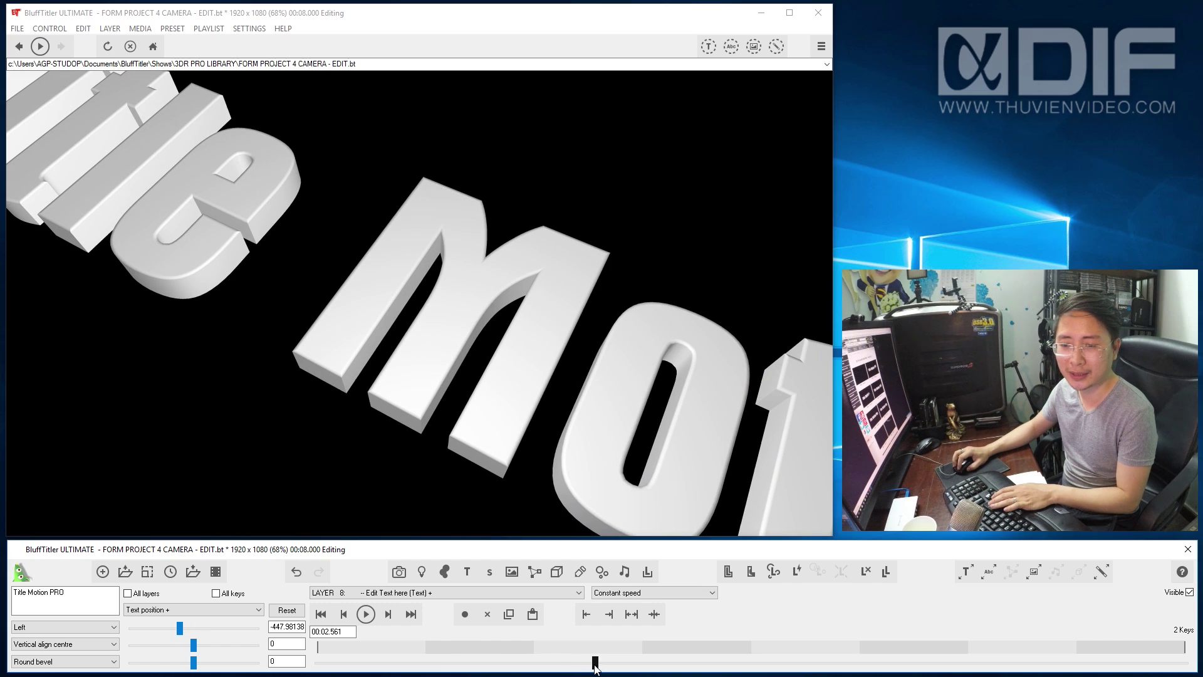
Apply a PAD Outline Straight Bevel preset to the 'Title Motion PRO' text.
click(727, 570)
scroll(595, 319, down, 5)
scroll(583, 342, down, 2)
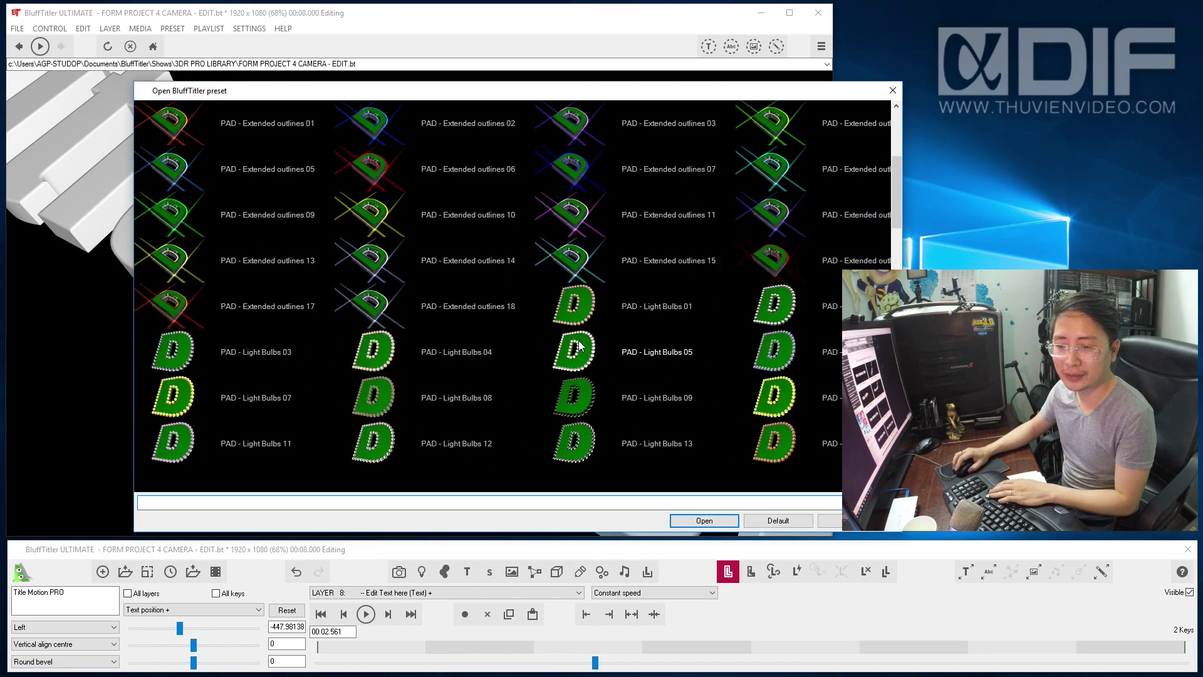
scroll(580, 345, down, 2)
scroll(560, 342, down, 3)
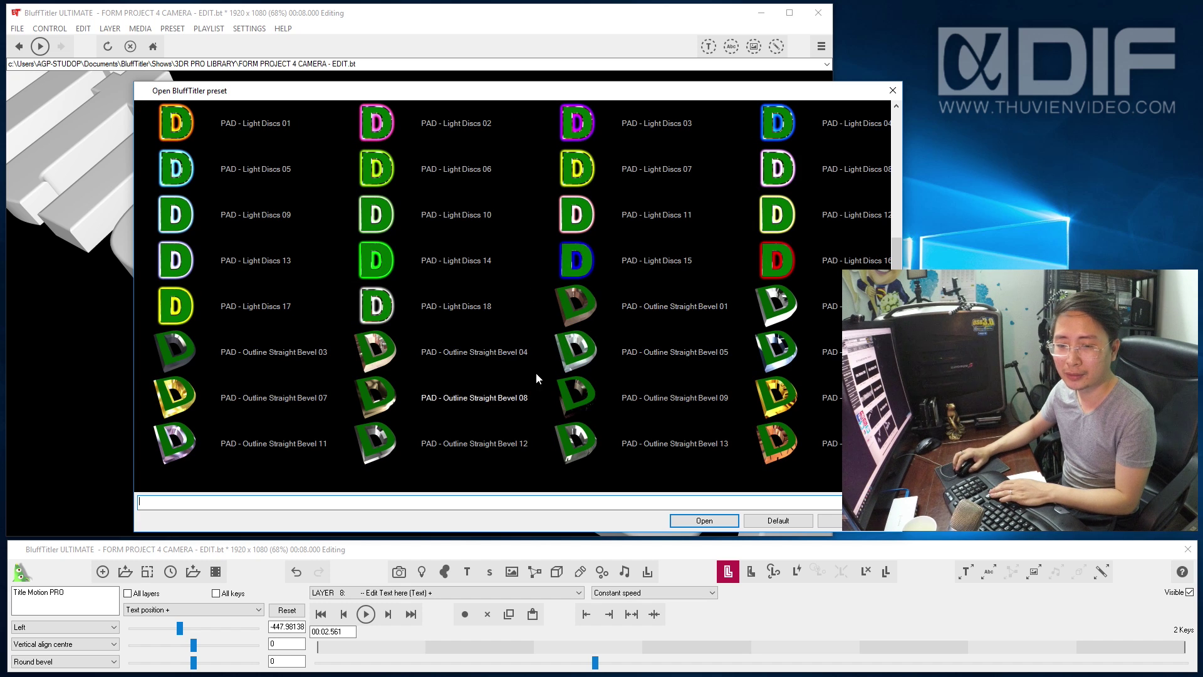
scroll(332, 382, down, 1)
scroll(317, 374, down, 1)
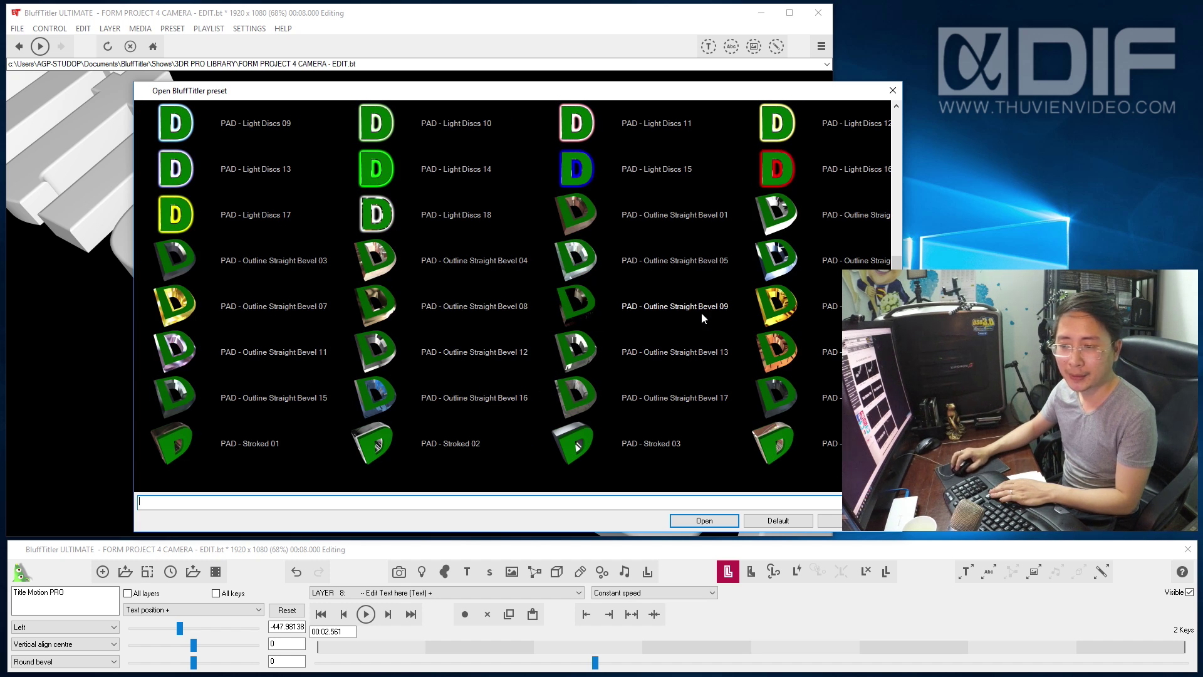
click(178, 352)
double_click(579, 269)
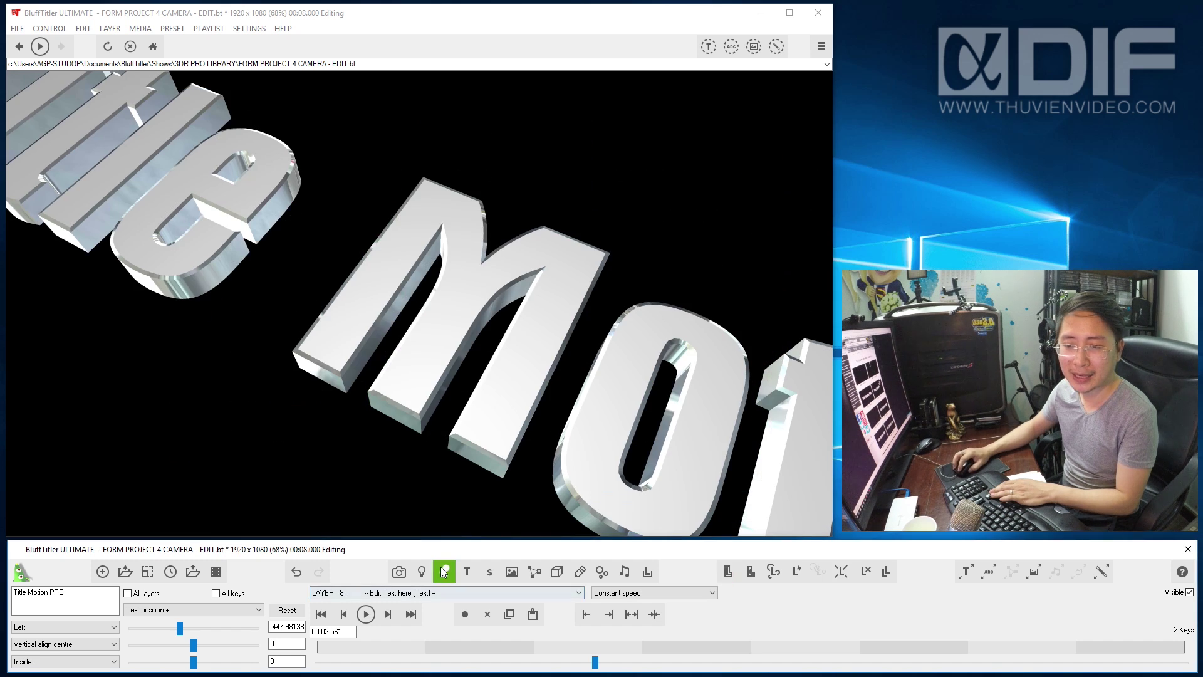
Set the text effect to Reflectionmap.cfx with Preset-Texture (12)B.JPG as Texture 1.
drag(595, 662, 566, 663)
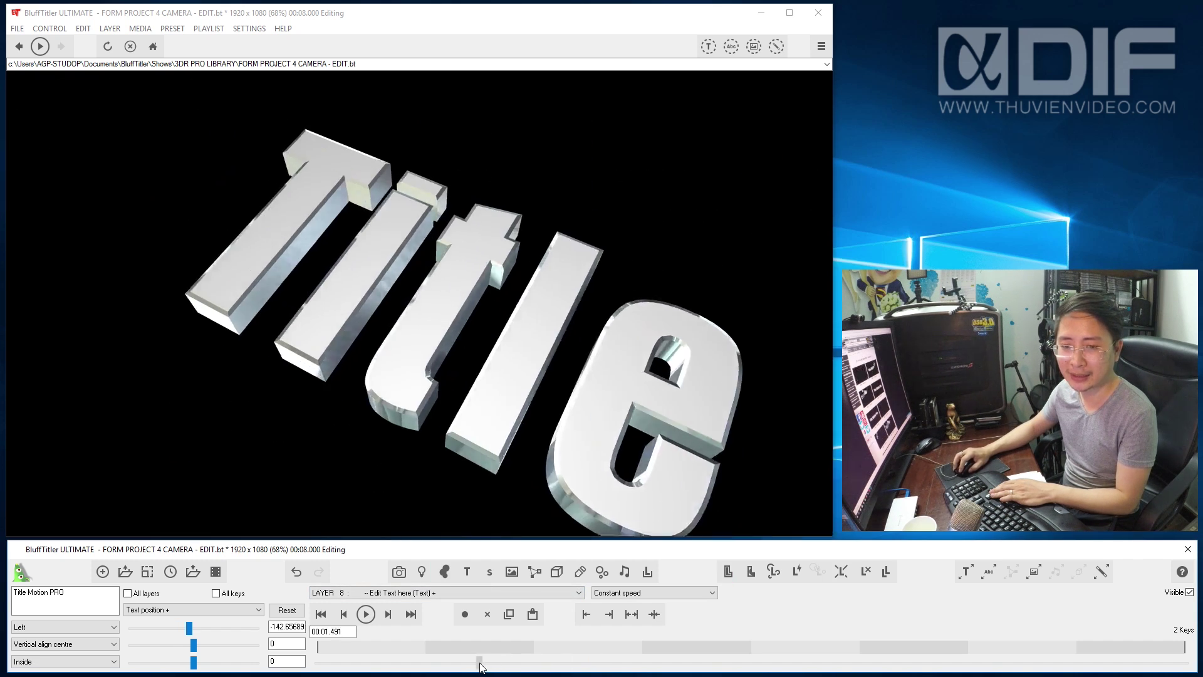
click(509, 342)
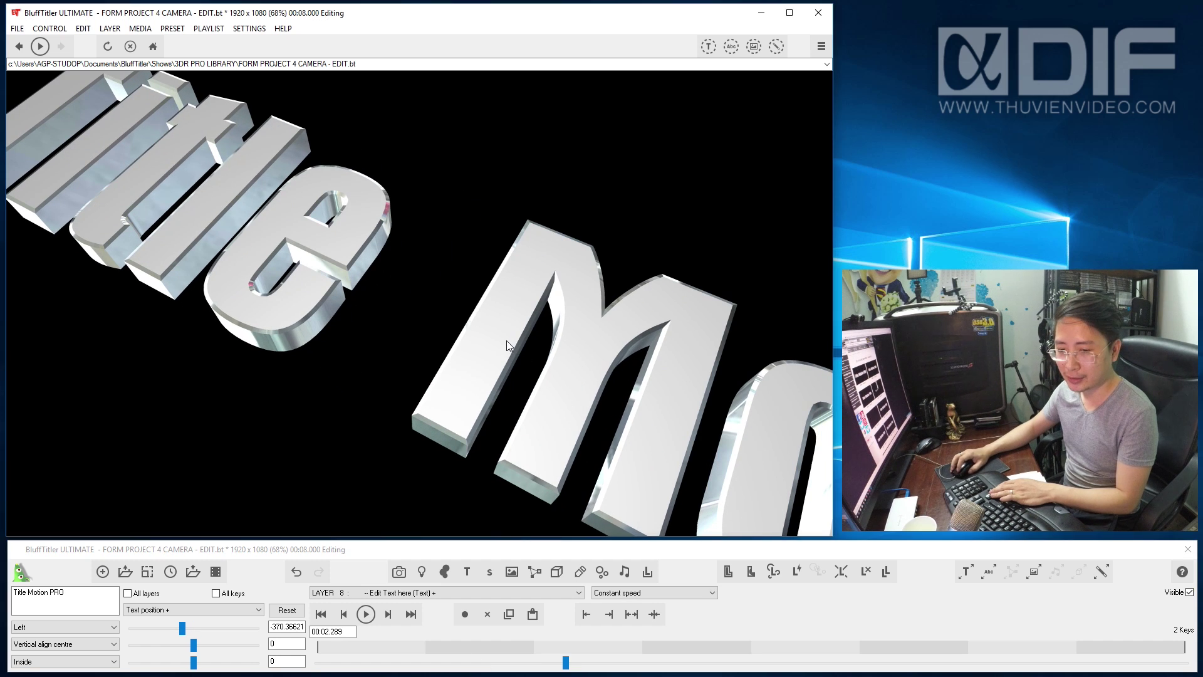
click(724, 579)
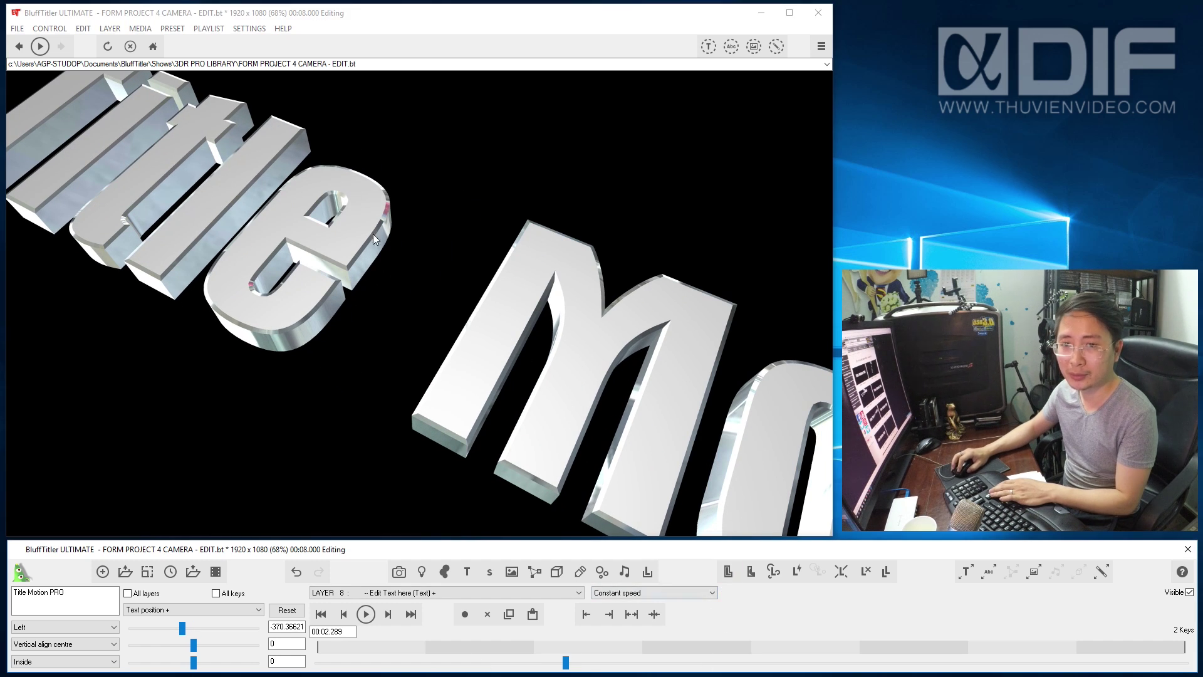
click(139, 28)
click(153, 89)
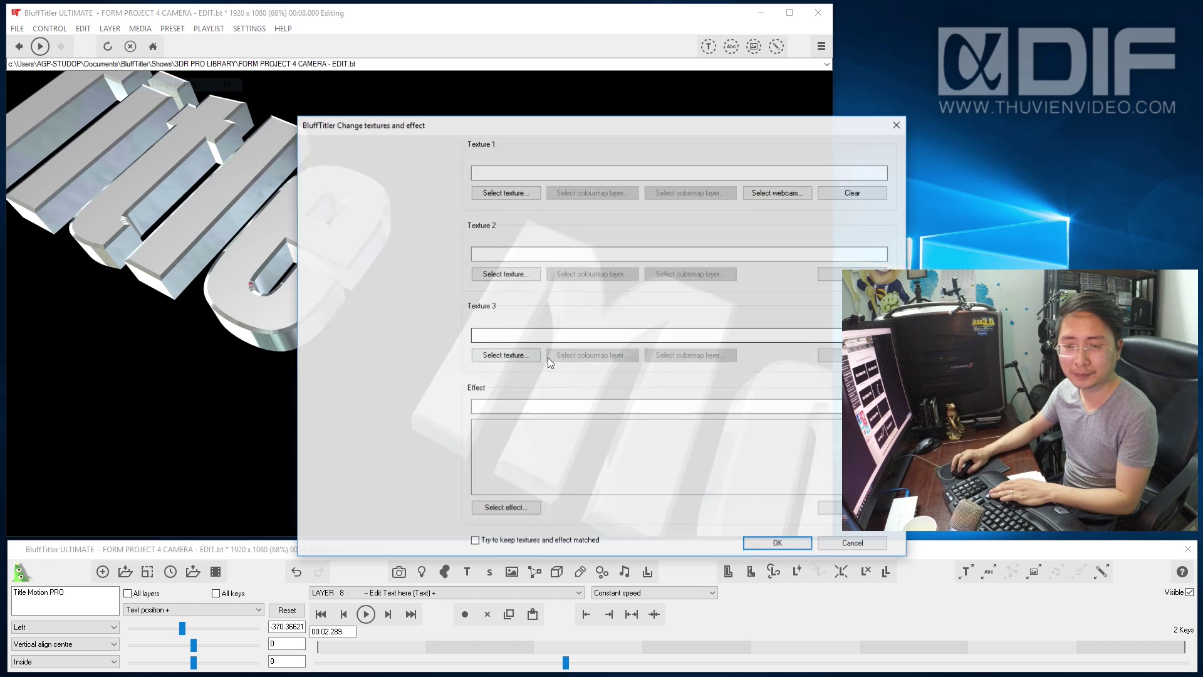
click(505, 507)
click(572, 476)
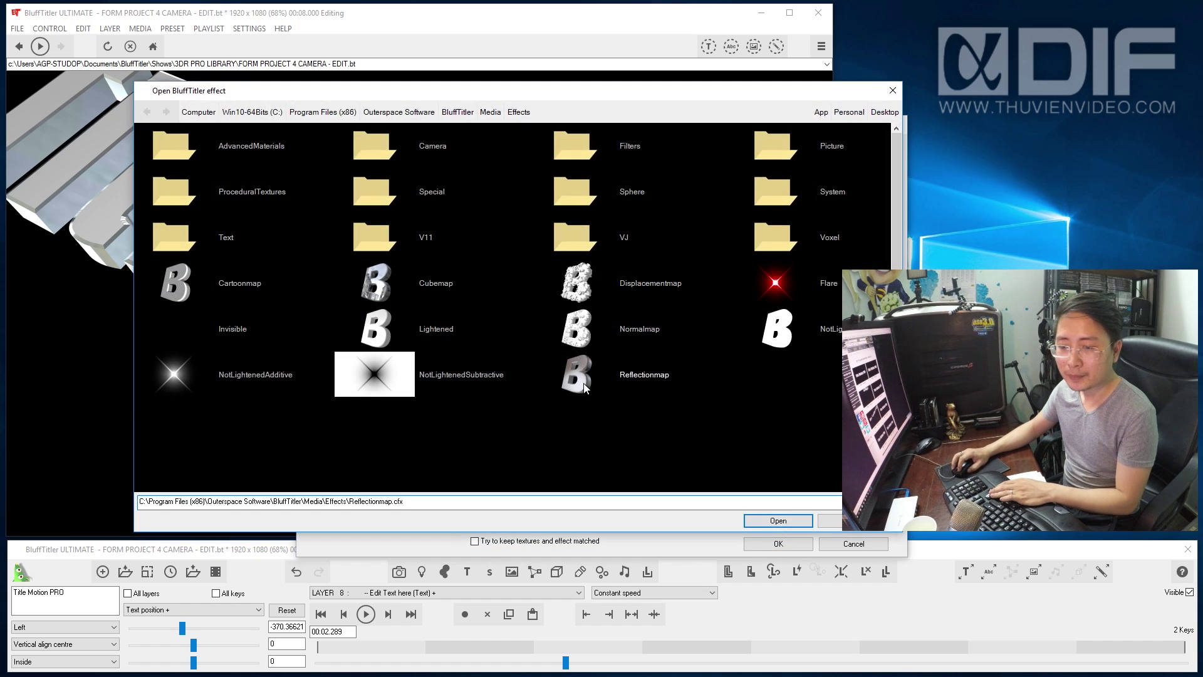
key(Return)
click(505, 192)
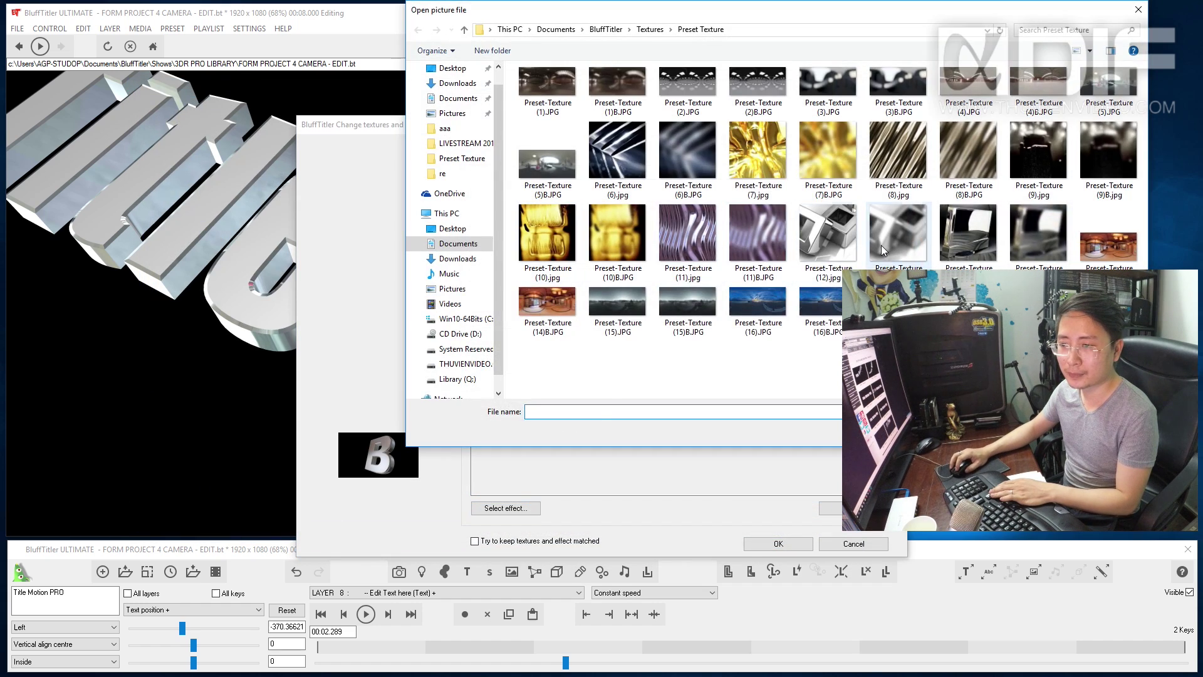
double_click(827, 349)
click(776, 543)
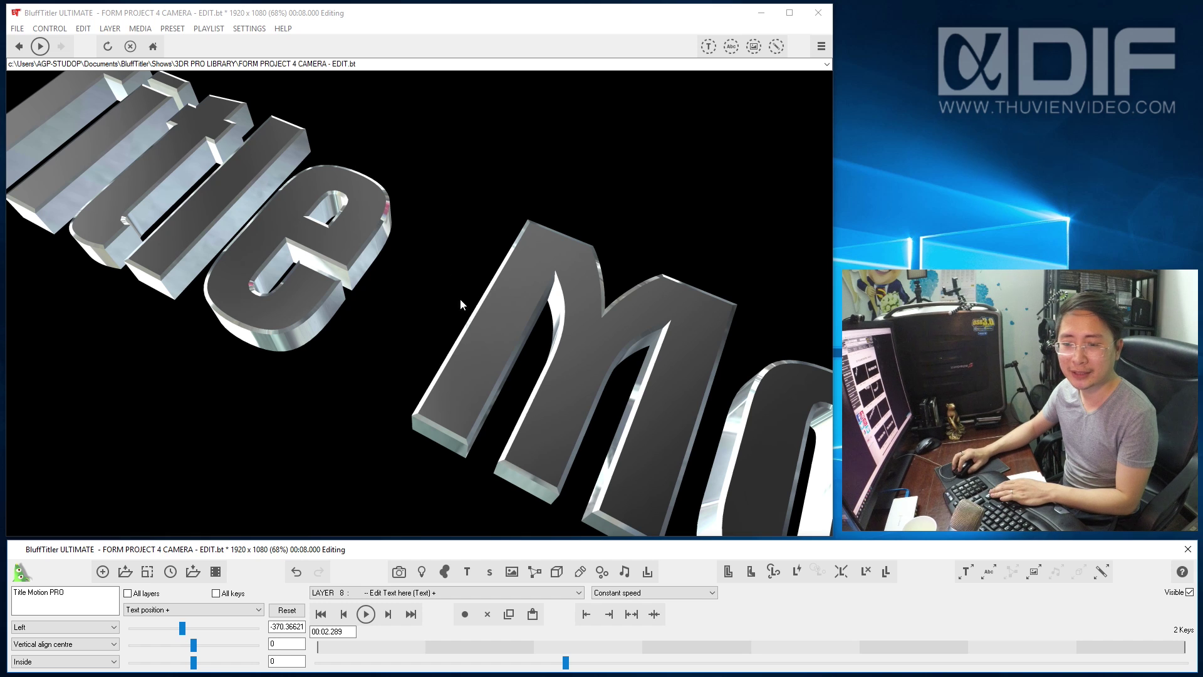
click(596, 339)
Set the text's FX Lighting factor to -2 on all keys and scrub to check the lighting.
click(221, 608)
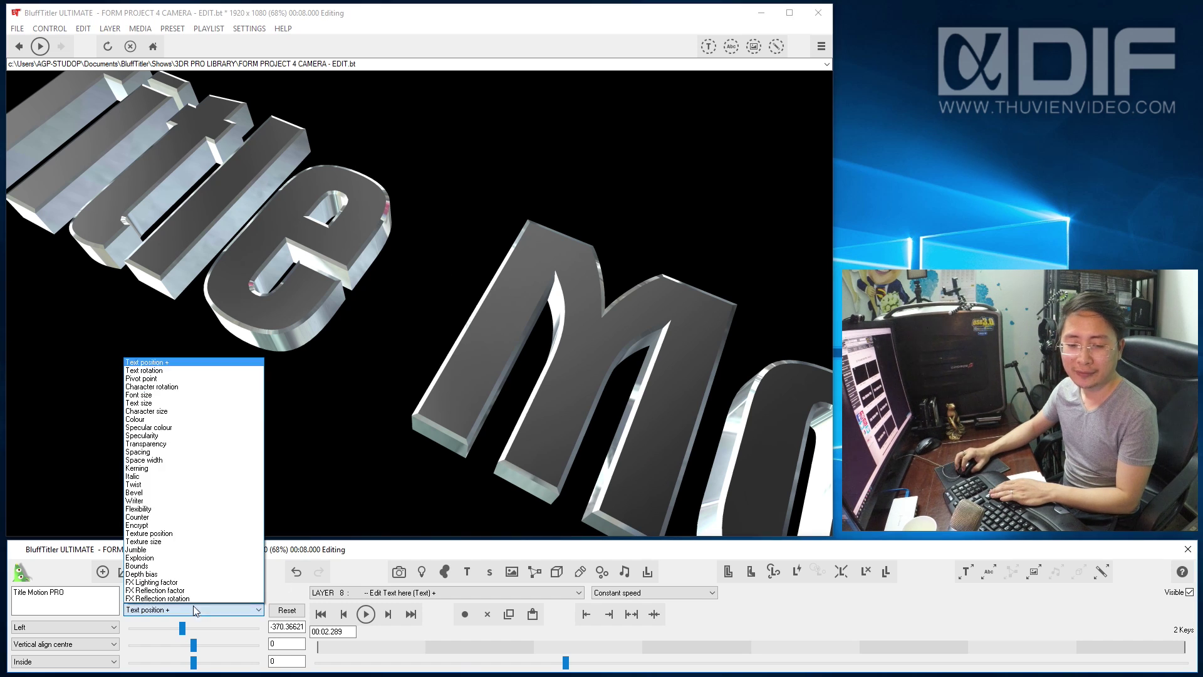
click(186, 584)
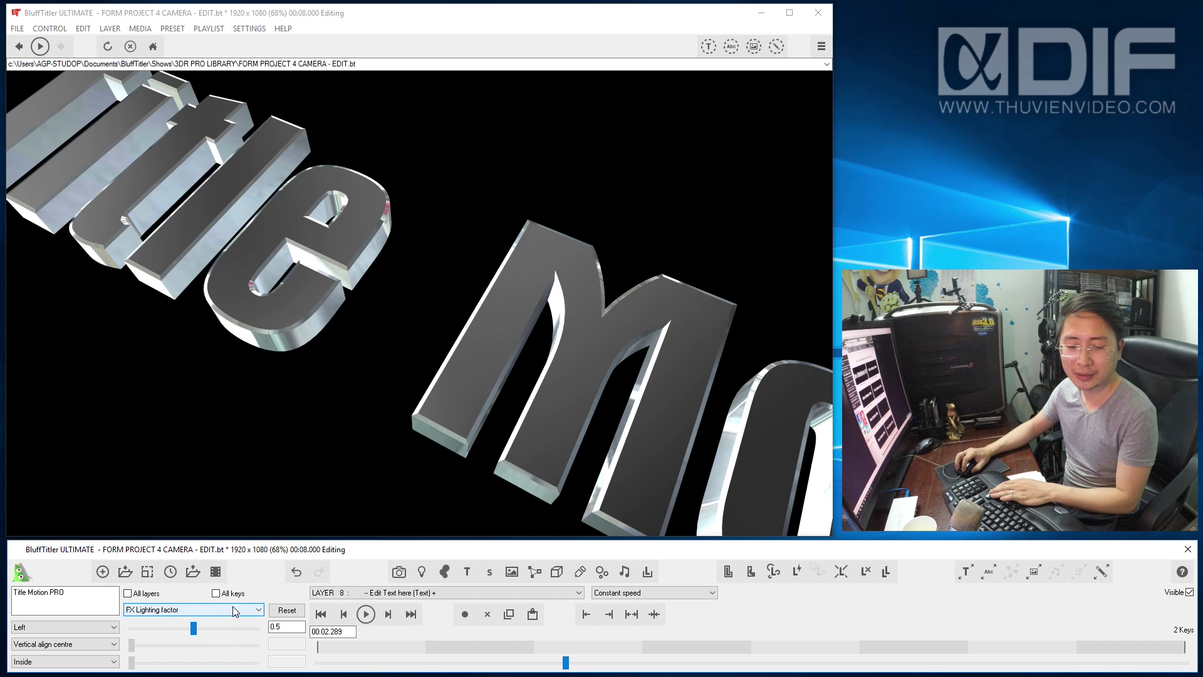
drag(194, 628, 91, 625)
double_click(290, 629)
text(-2)
key(Return)
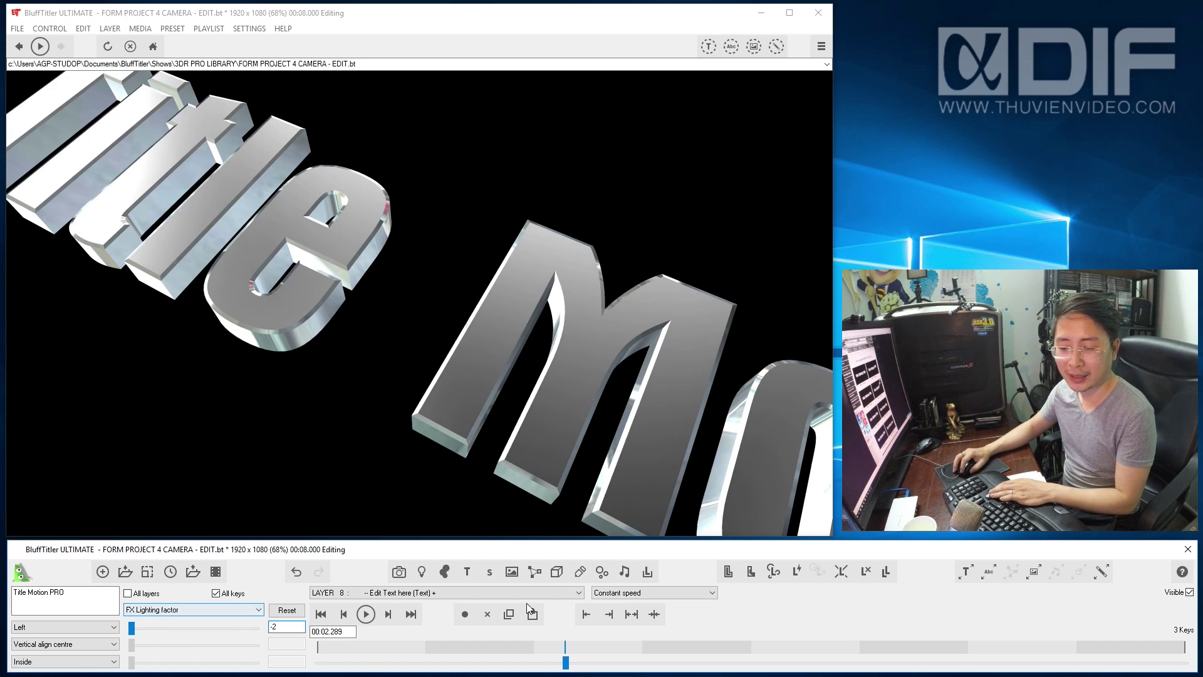
drag(564, 665, 555, 671)
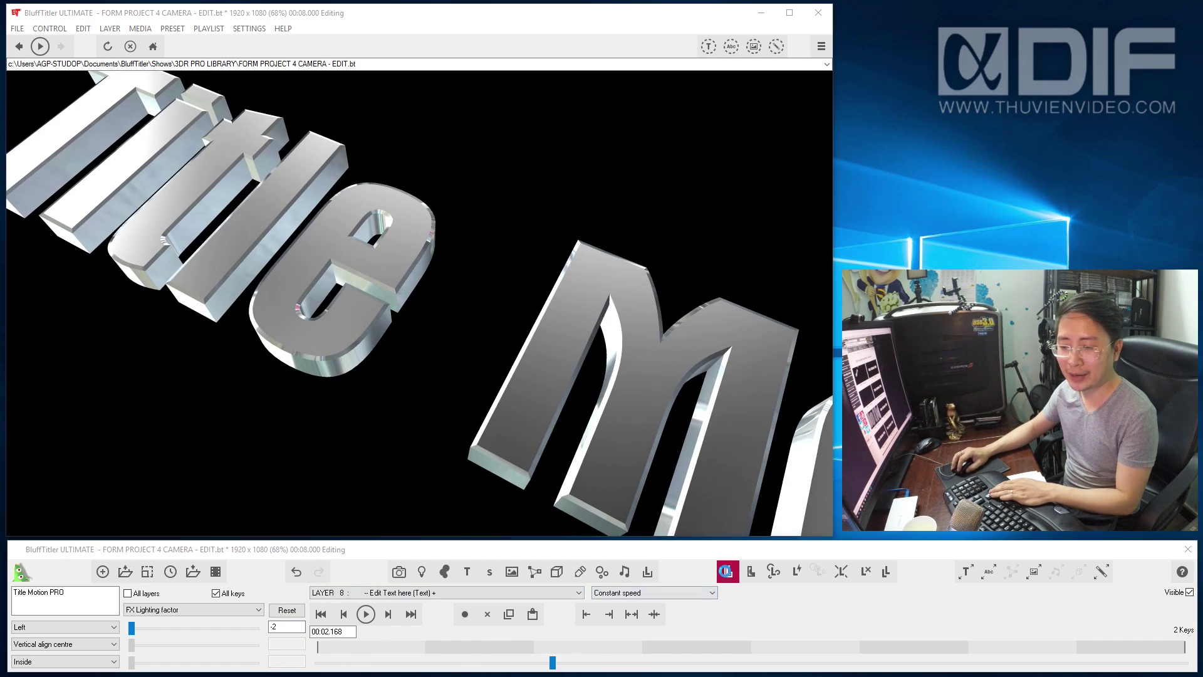
Apply a PAD Stroked preset to the title and scrub back to preview it.
click(726, 571)
scroll(558, 287, down, 1)
scroll(564, 313, down, 3)
scroll(575, 349, down, 3)
scroll(575, 349, down, 3)
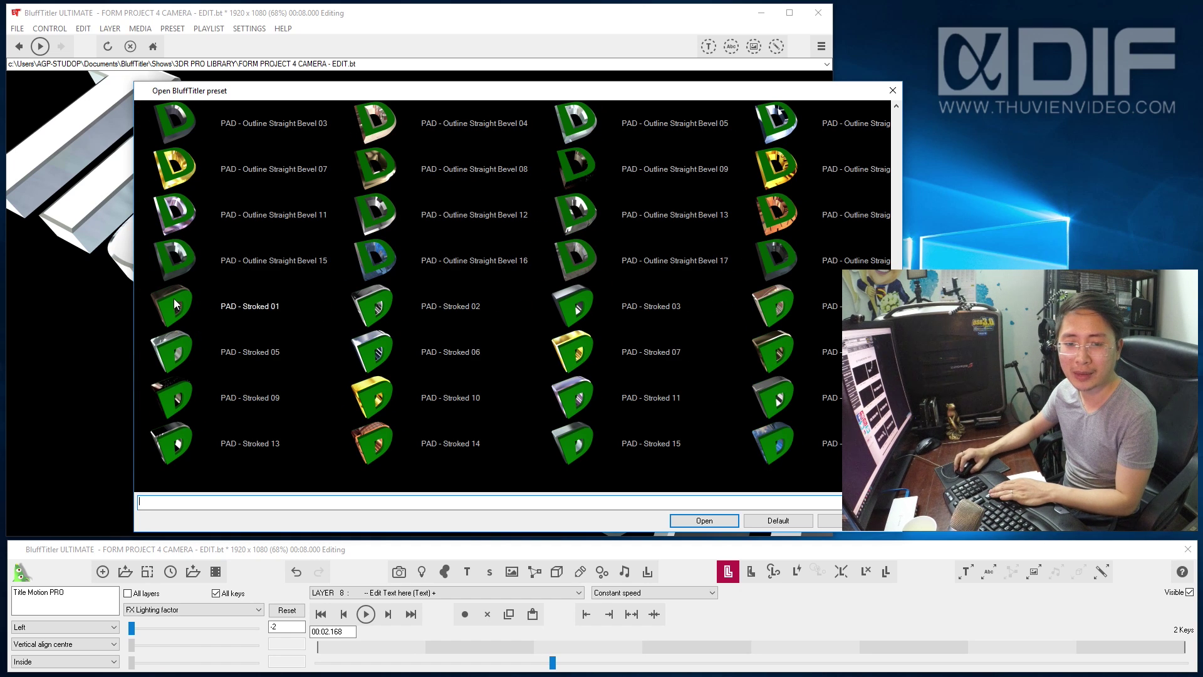
double_click(171, 351)
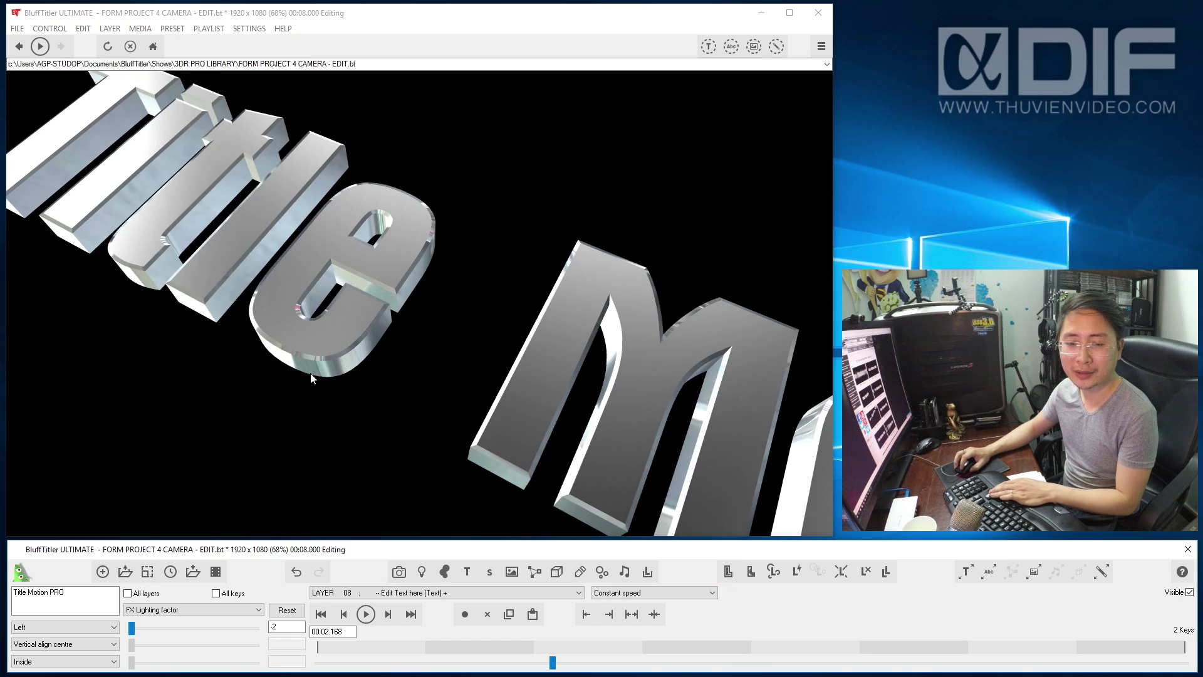
mouse_move(553, 662)
mouse_down()
mouse_move(501, 653)
mouse_move(549, 654)
mouse_up()
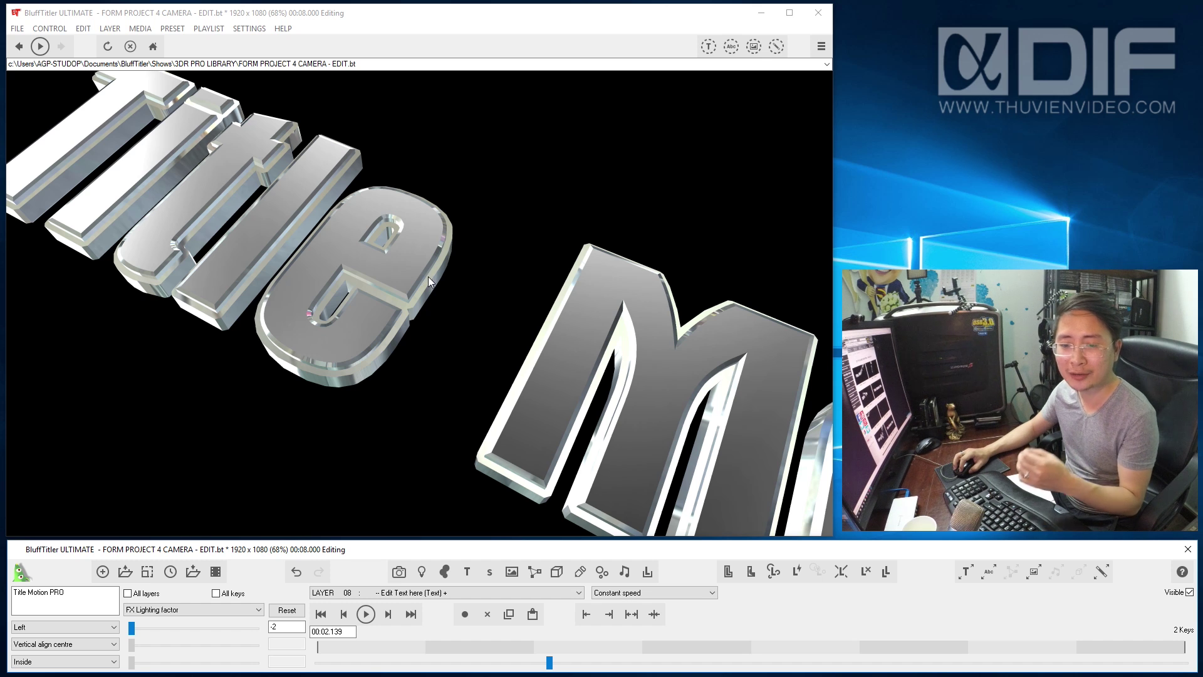
click(473, 594)
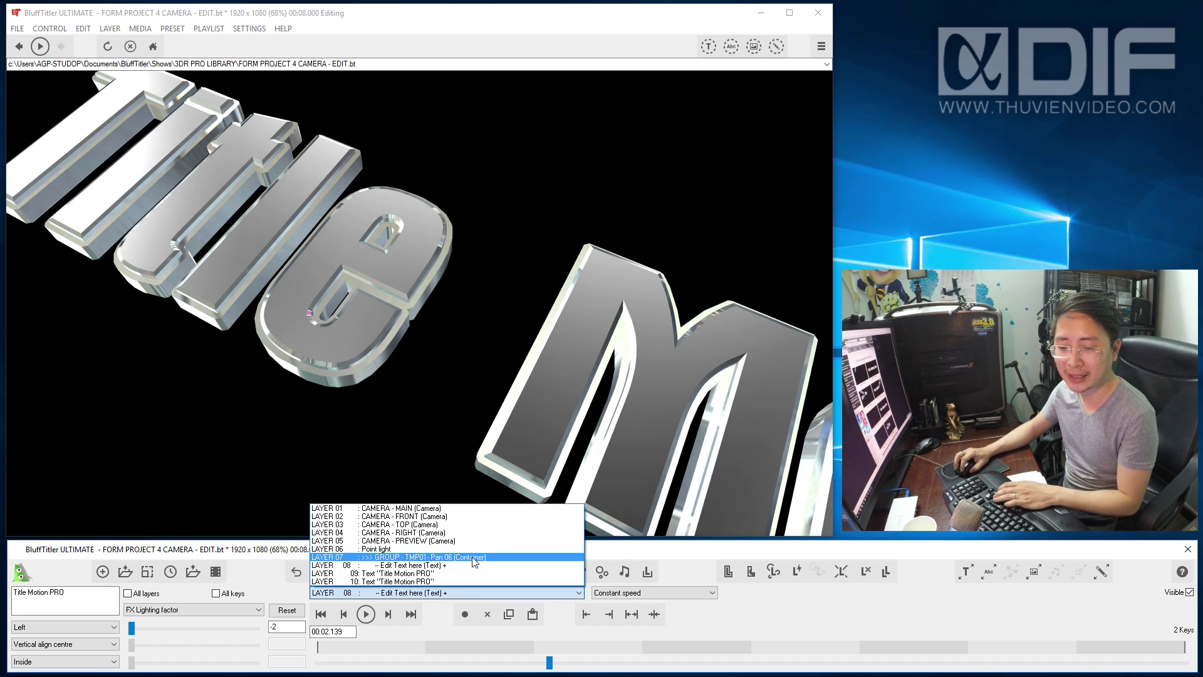
click(472, 565)
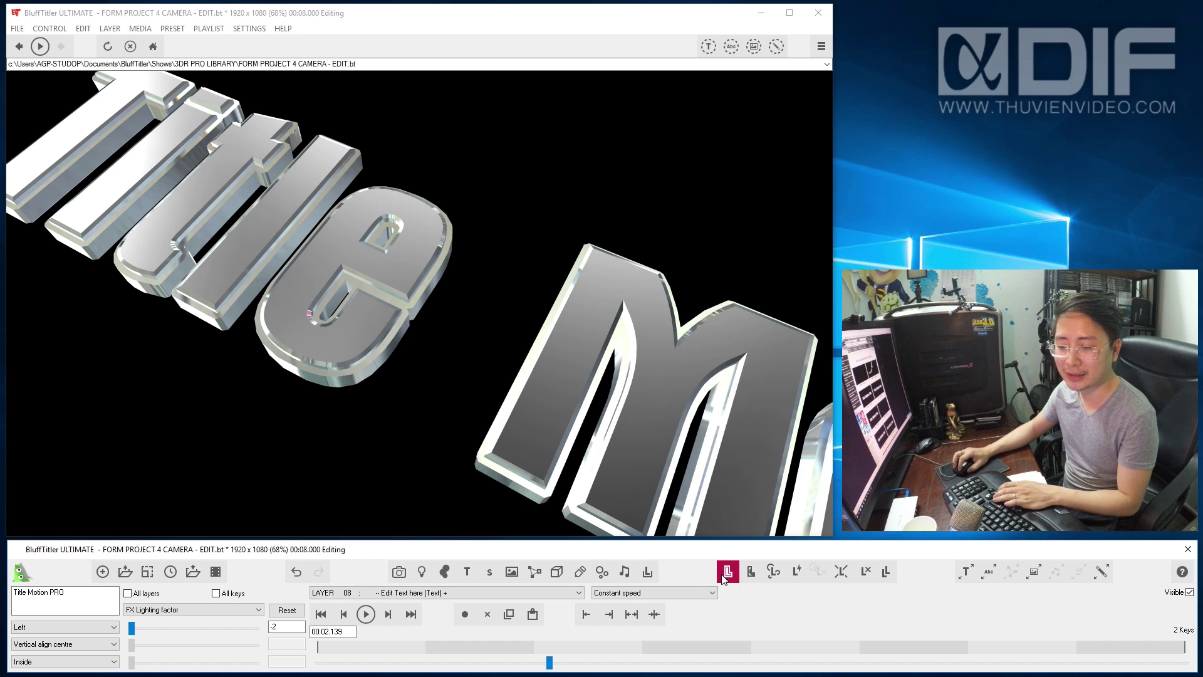
click(725, 576)
scroll(564, 385, down, 5)
scroll(552, 395, down, 5)
scroll(596, 426, down, 5)
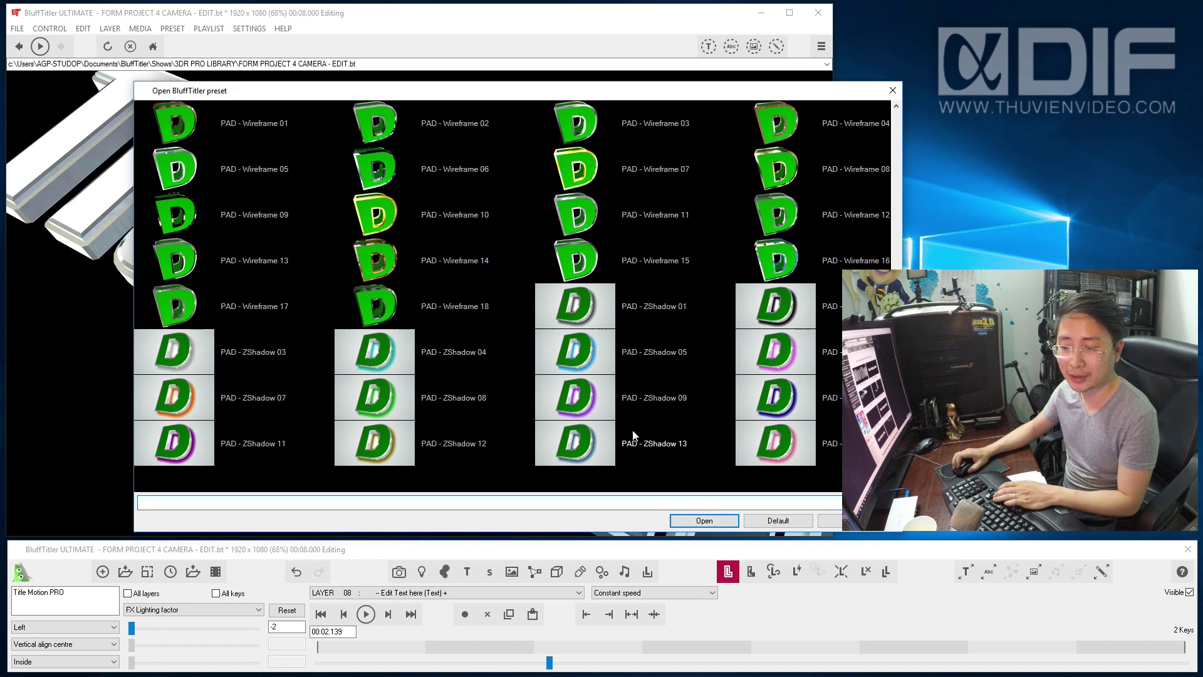
double_click(581, 310)
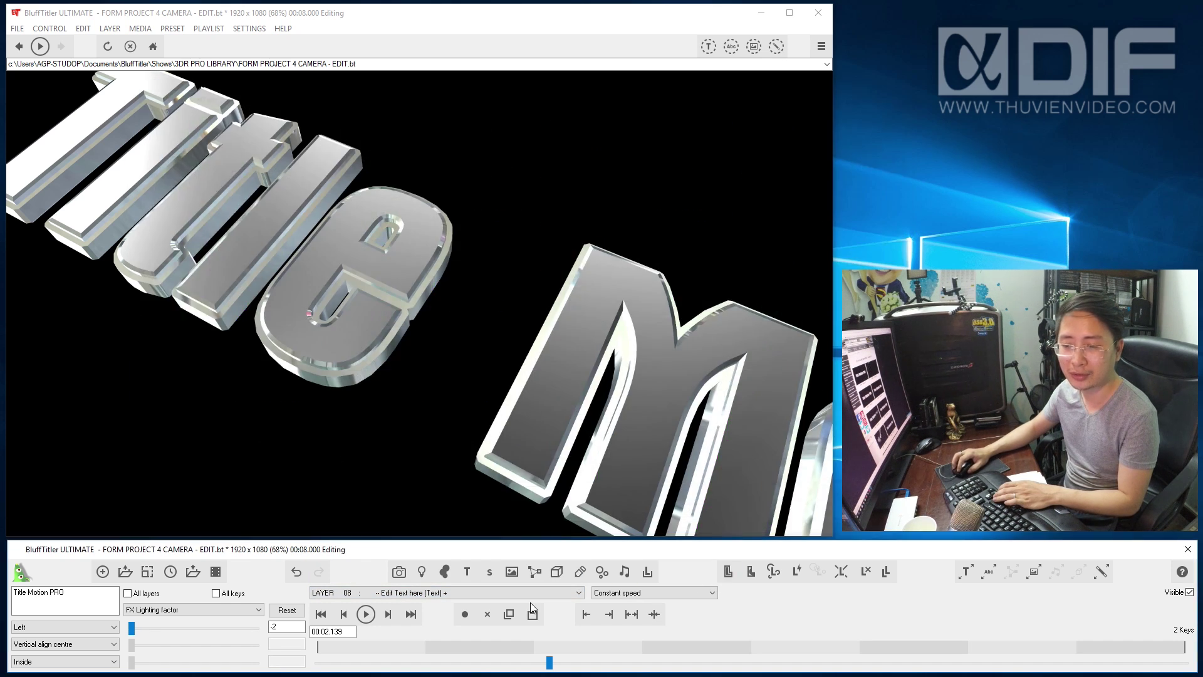
click(477, 594)
On the Title Motion PRO layer, set light discs to about 1.667 and decoration size to about 2.172.
click(429, 580)
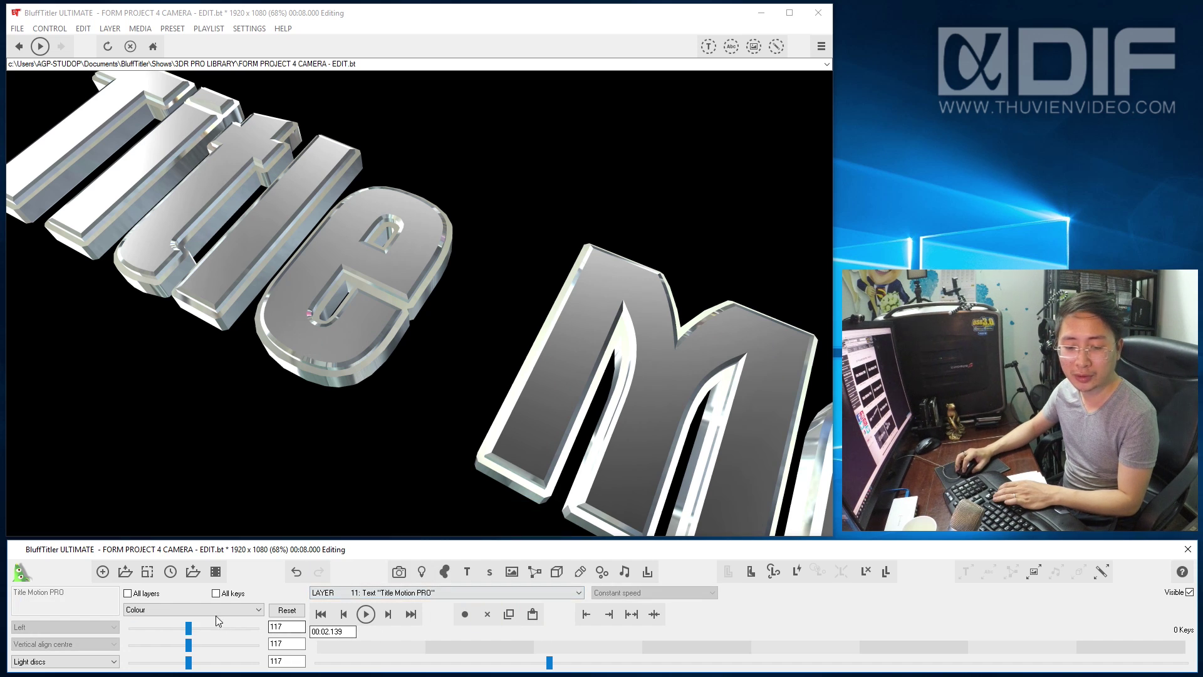
click(219, 610)
click(185, 664)
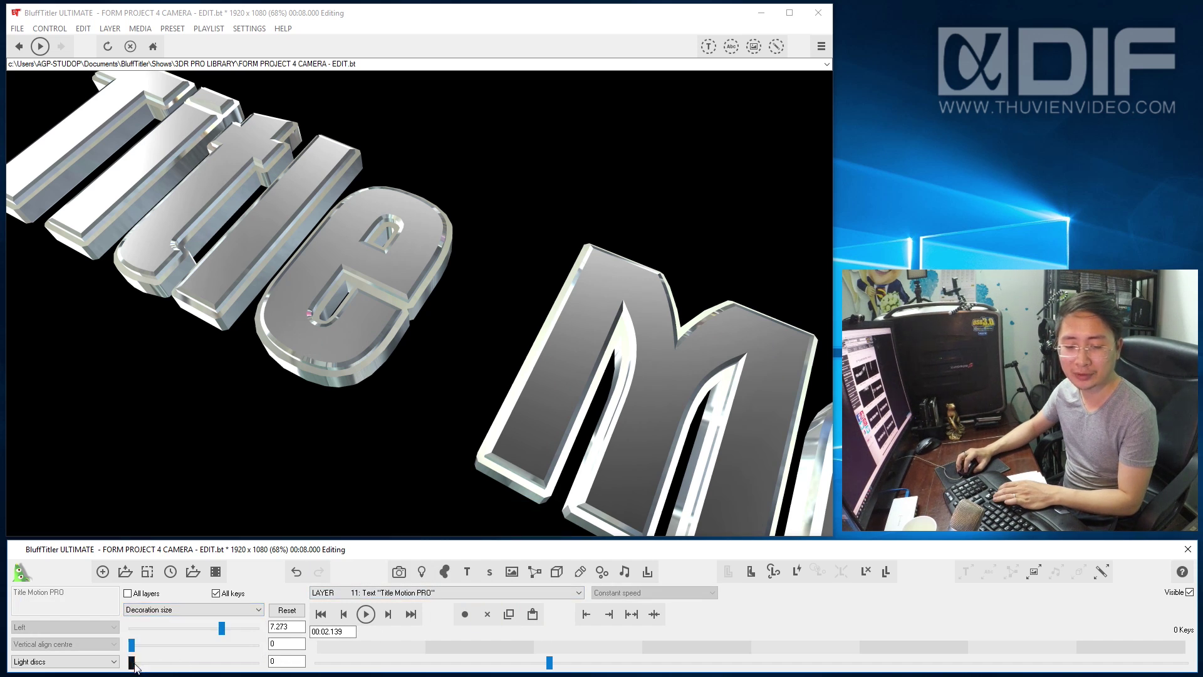
drag(137, 662, 152, 662)
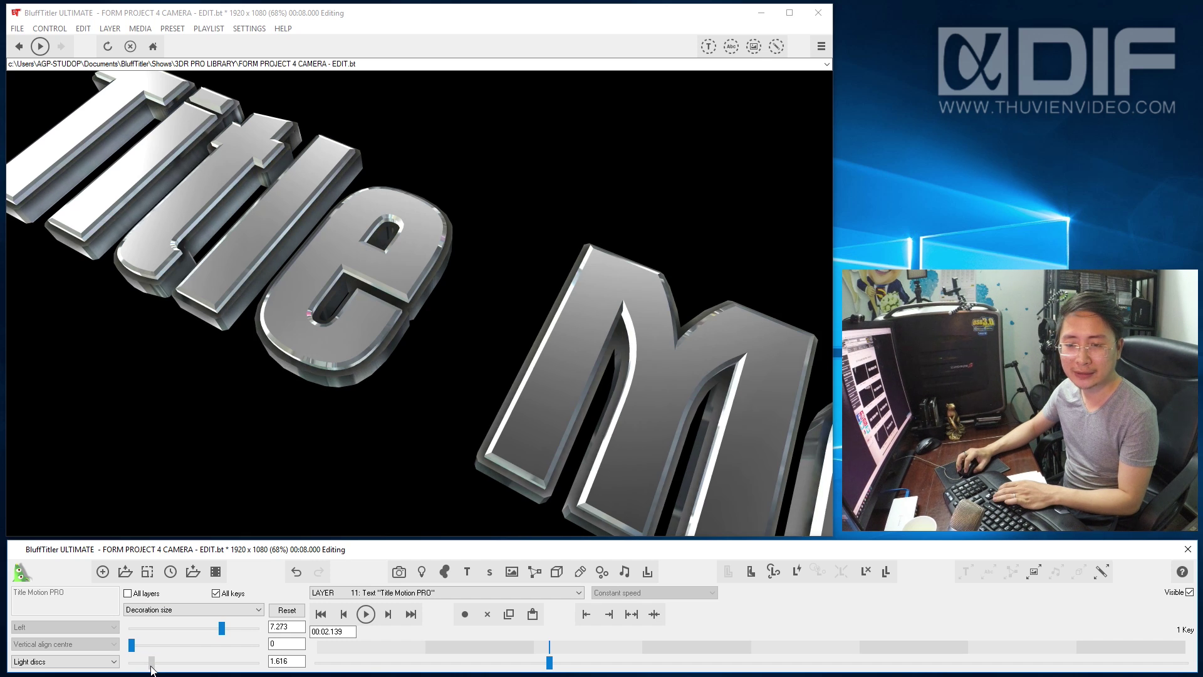
drag(221, 631, 156, 631)
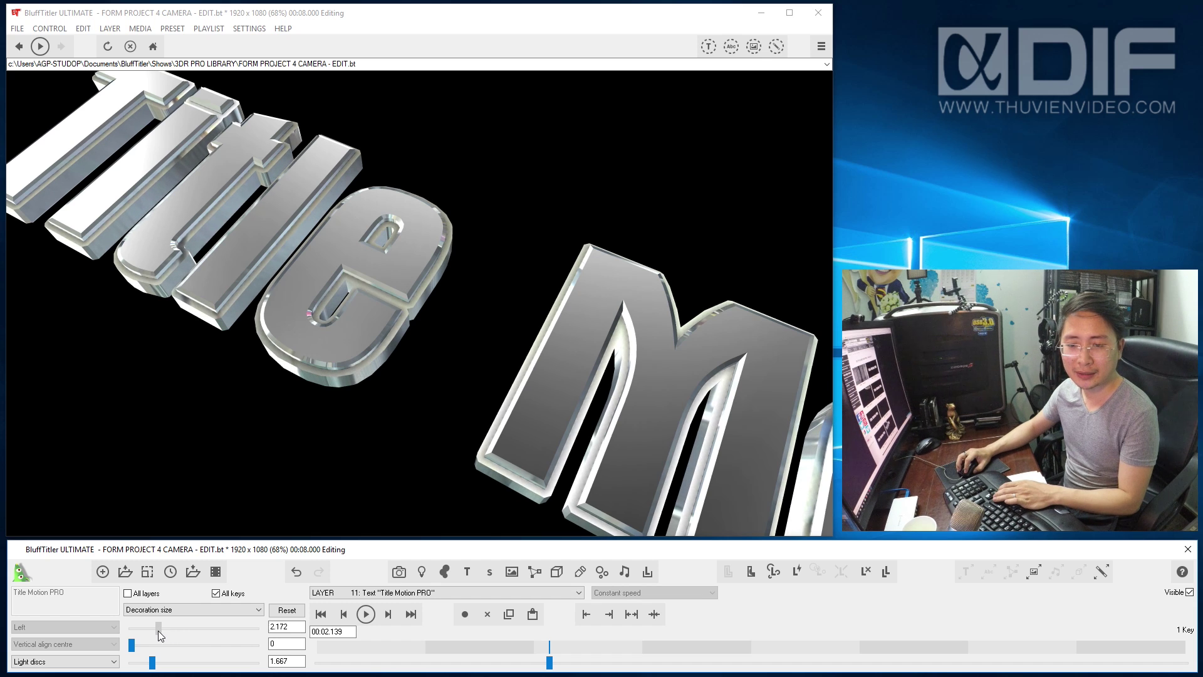
Set the Title Motion PRO layer's decoration density to 40.
click(159, 609)
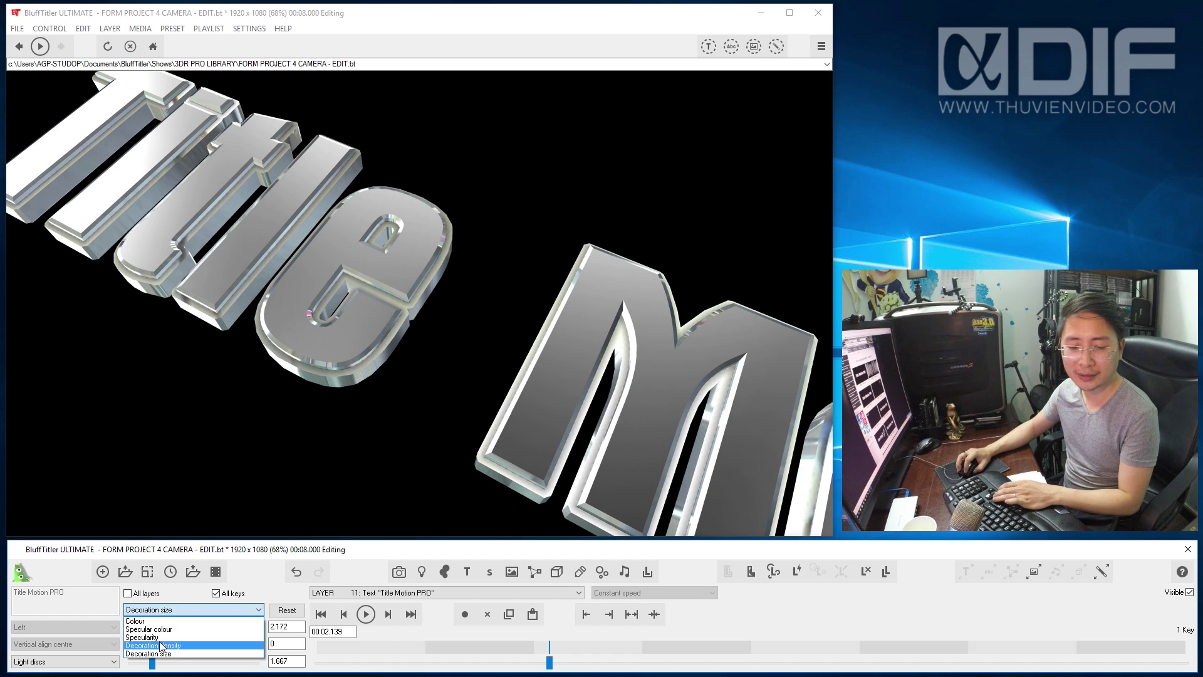
click(162, 646)
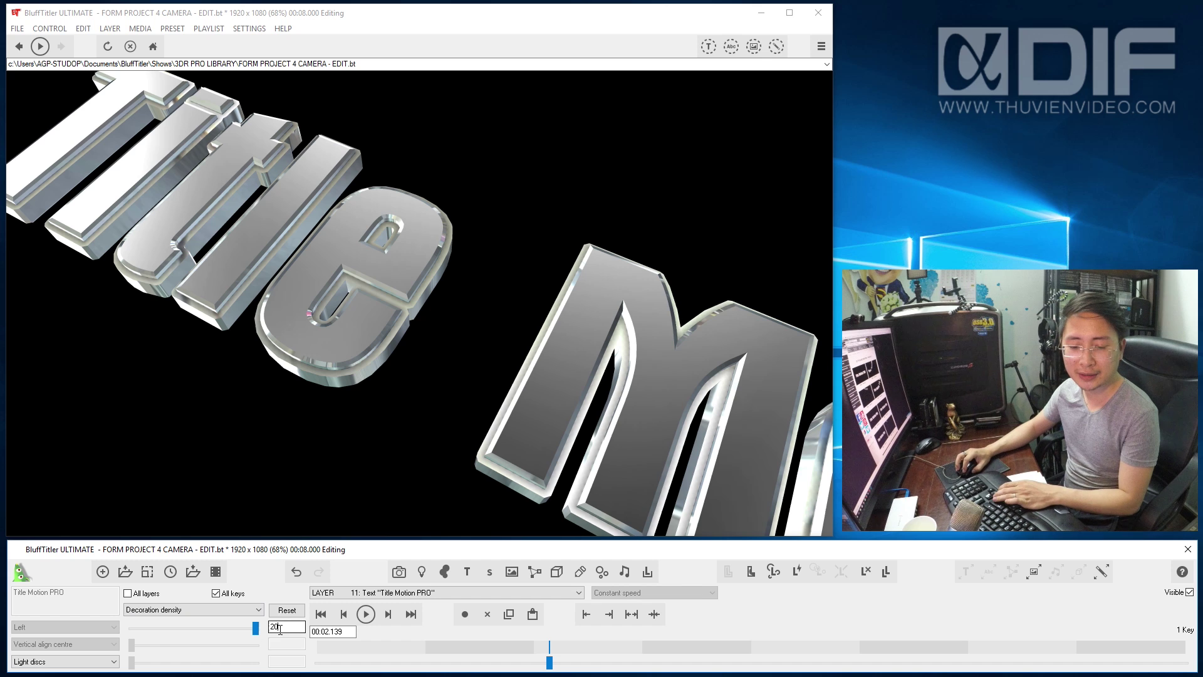
key(BackSpace)
key(BackSpace)
text(40)
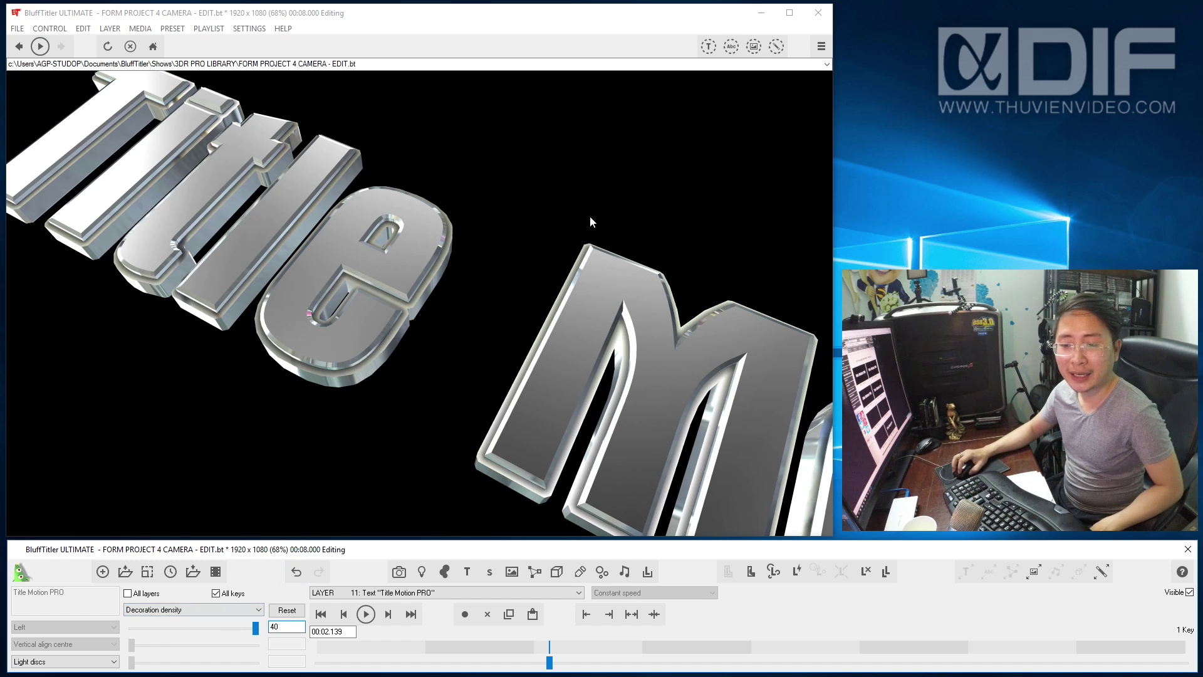
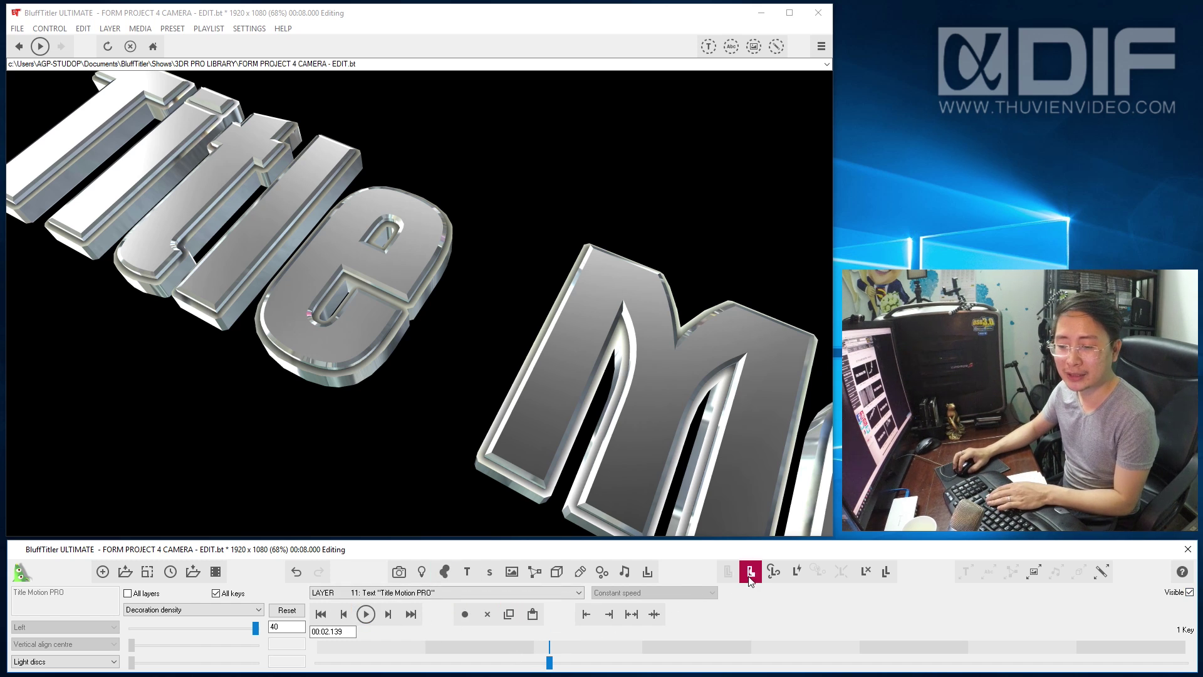
Apply the PAD - Light Discs 05 preset to the main title text layer 08.
click(538, 424)
click(728, 572)
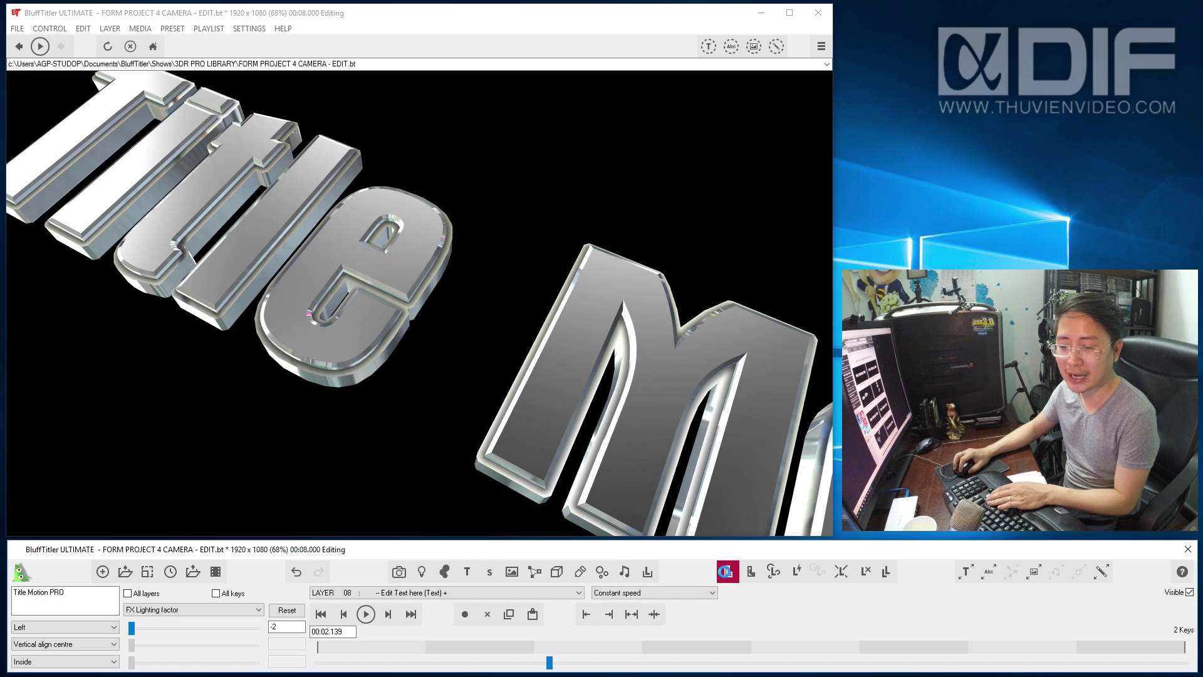
scroll(494, 259, up, 5)
scroll(478, 256, up, 5)
scroll(439, 254, up, 5)
scroll(371, 252, up, 5)
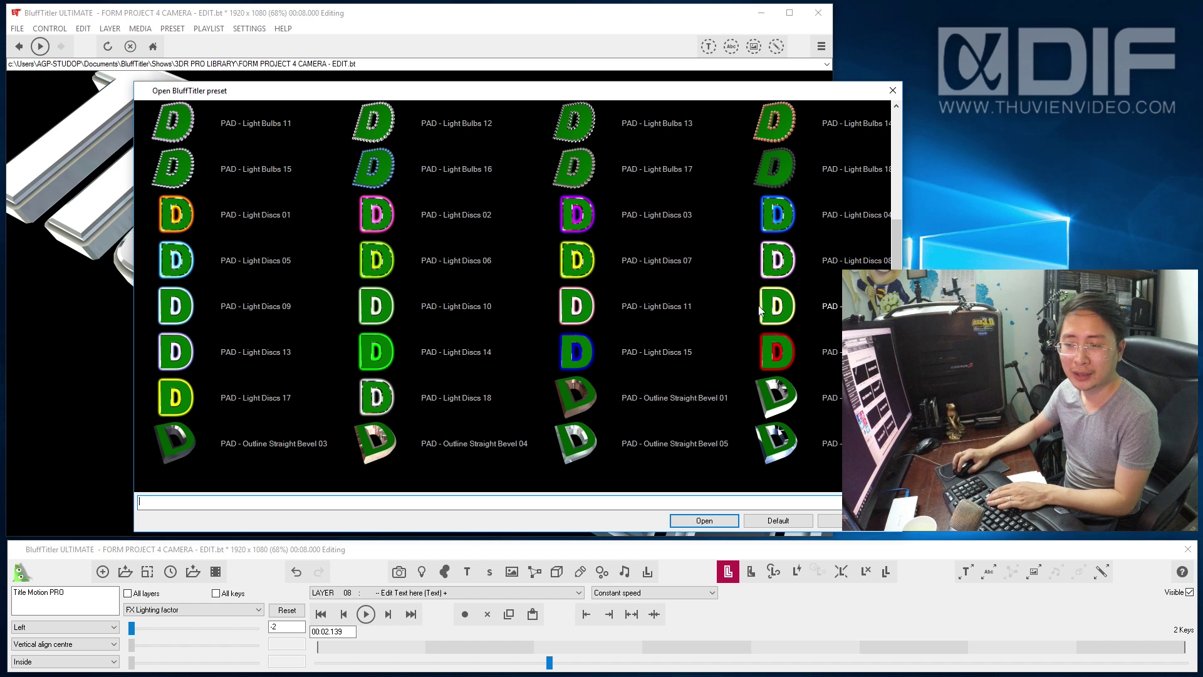
double_click(184, 273)
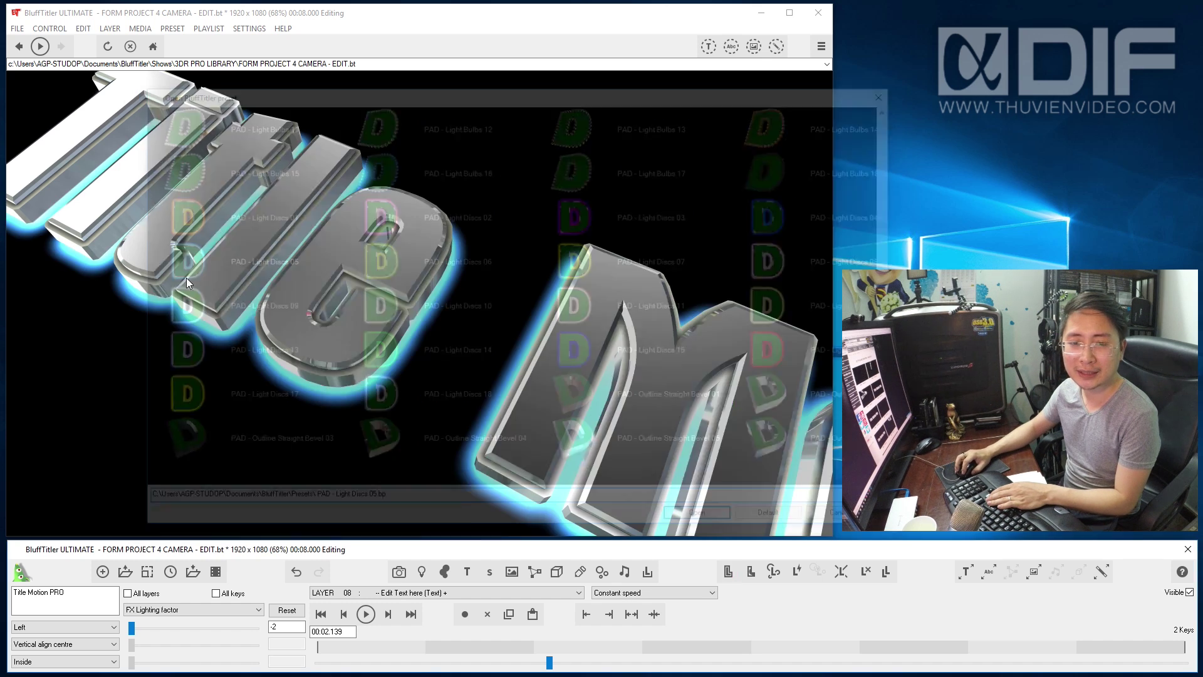
Lower the decoration size of layer 12 Title Motion PRO text to 5.707.
click(479, 596)
click(442, 580)
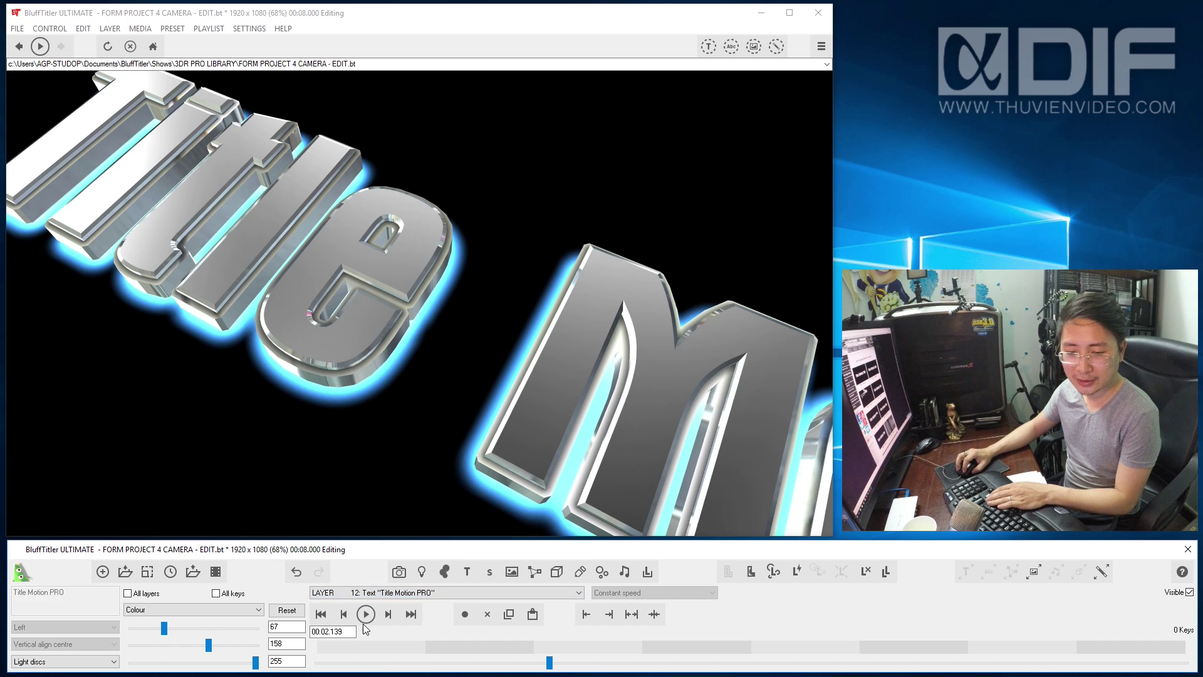
click(206, 614)
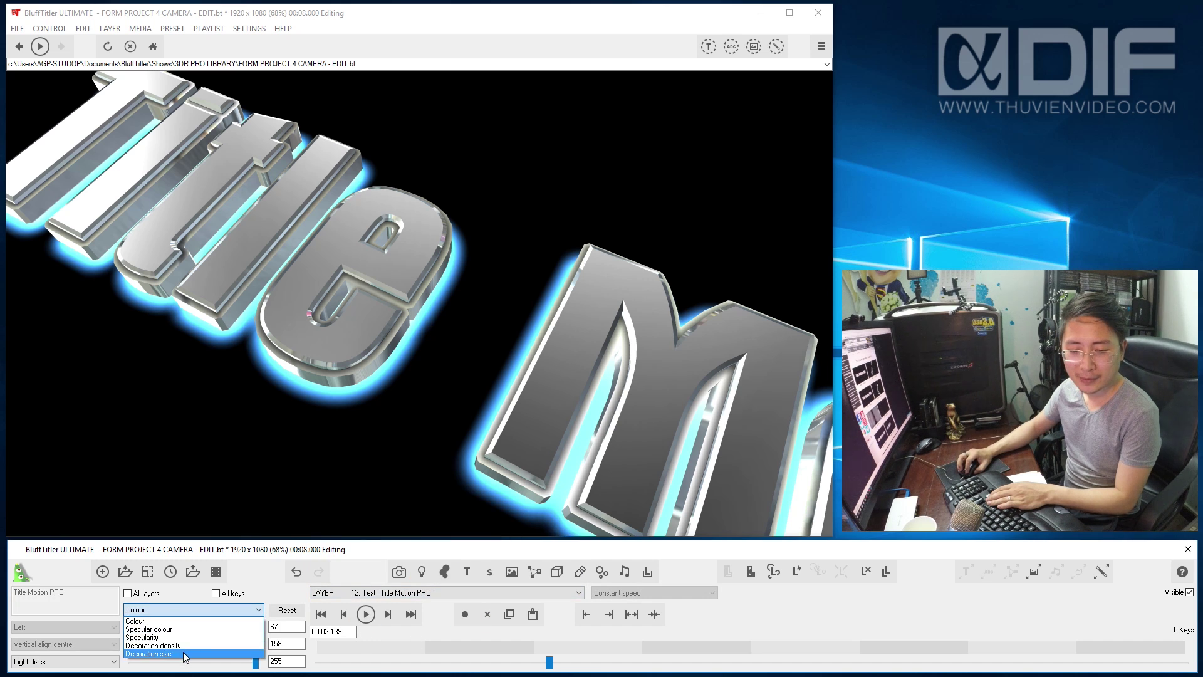
click(218, 642)
drag(231, 627, 204, 628)
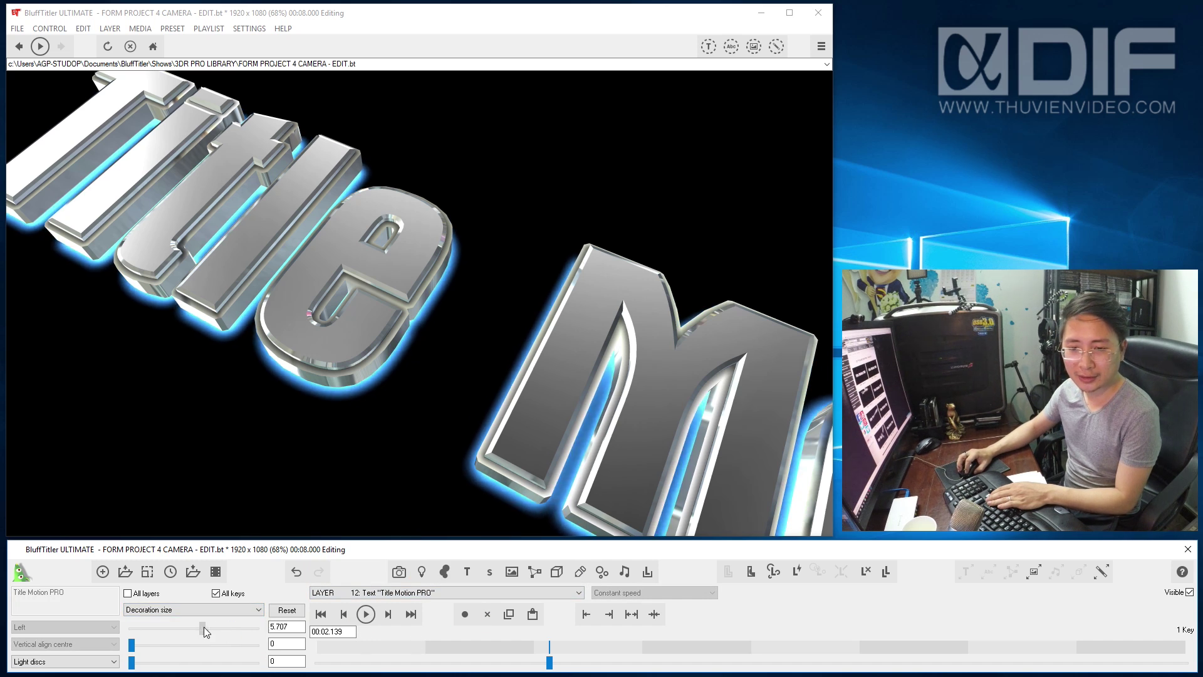
Clone the layer and set the copy's decoration size to 3.636 and light discs to about 1.6.
click(880, 575)
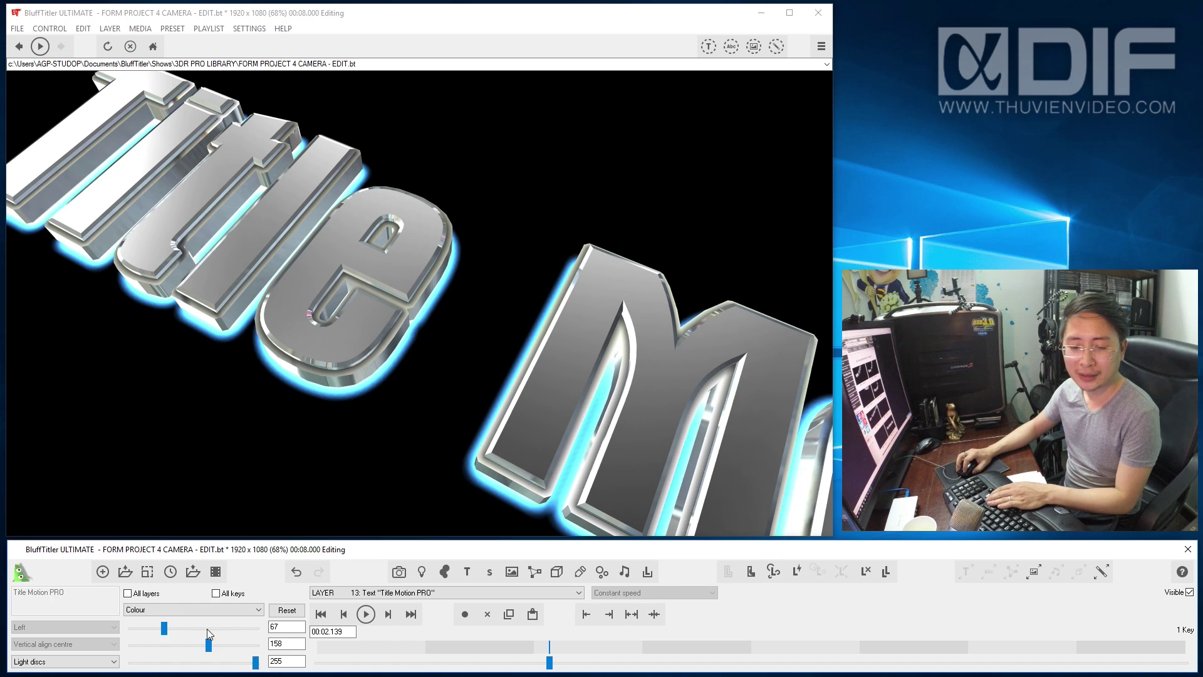
click(188, 609)
click(136, 665)
drag(135, 666, 158, 668)
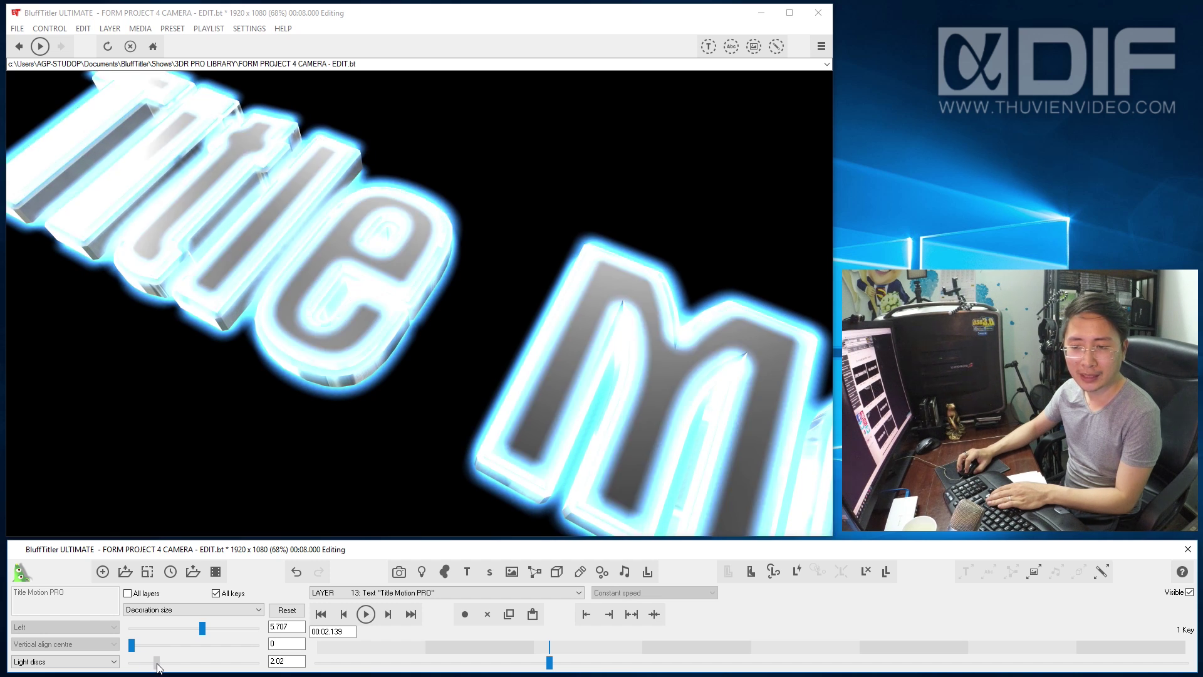
drag(156, 668, 150, 669)
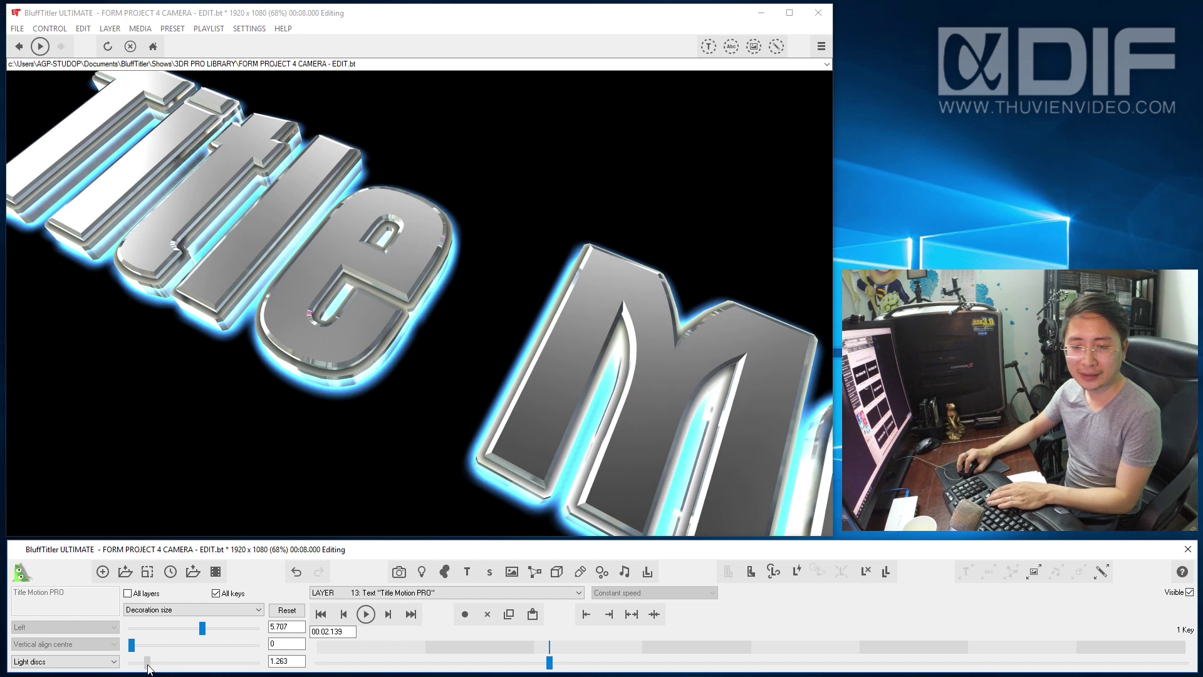
drag(203, 630, 176, 630)
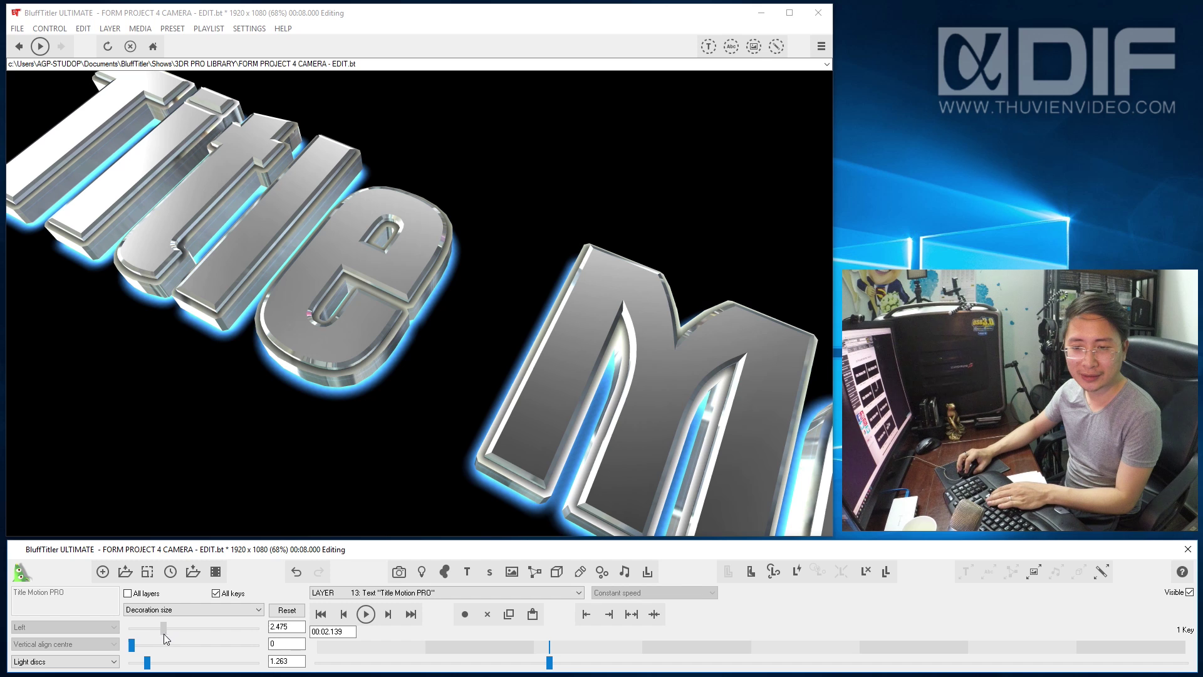
drag(147, 664, 151, 667)
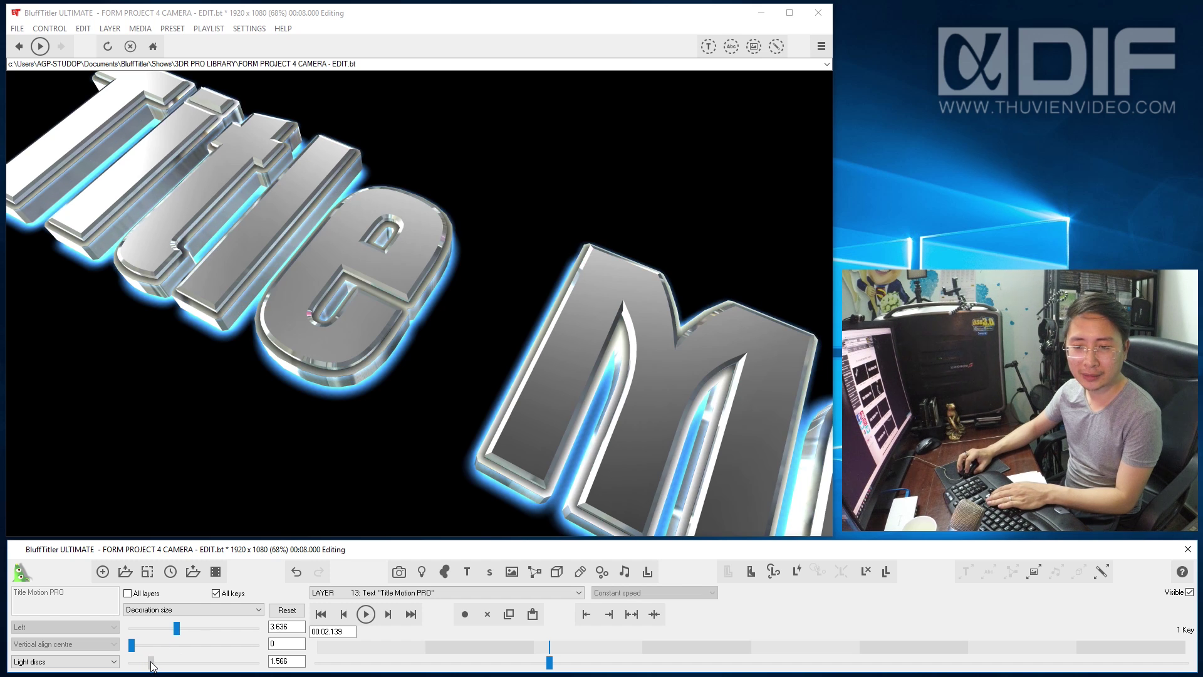
Set the cloned layer's colour to 255, 255, 255 and scrub to preview the glow.
click(164, 609)
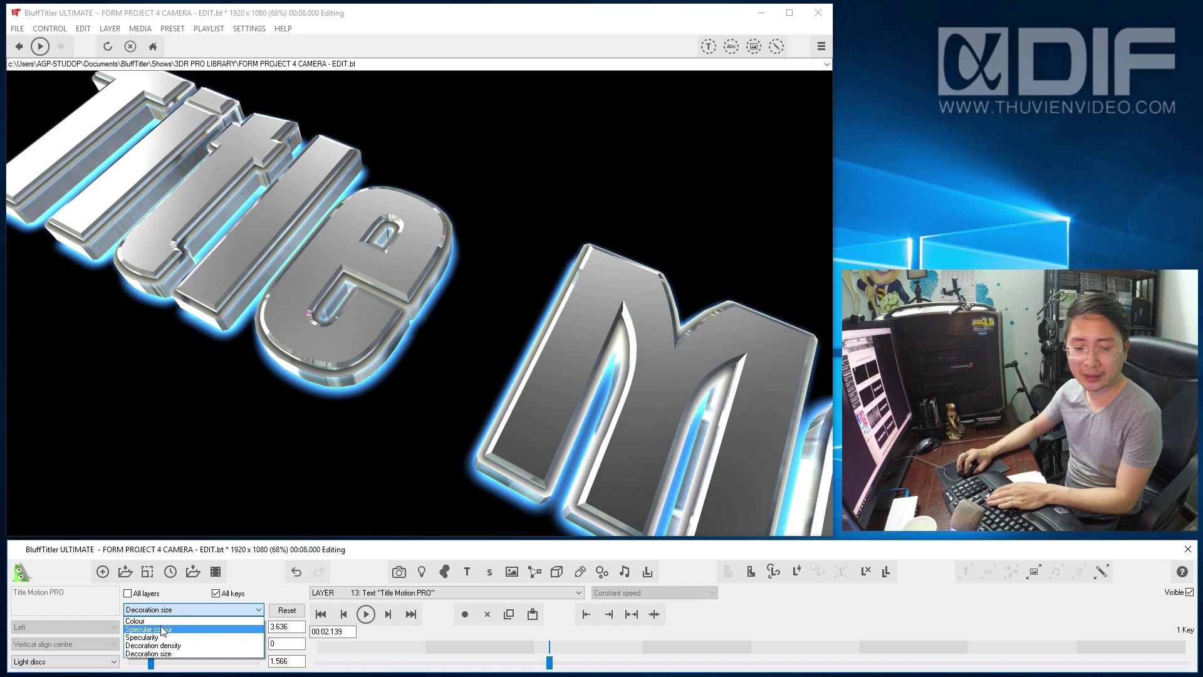
click(163, 628)
click(262, 629)
mouse_move(209, 644)
mouse_down()
mouse_move(115, 647)
mouse_move(274, 658)
mouse_up()
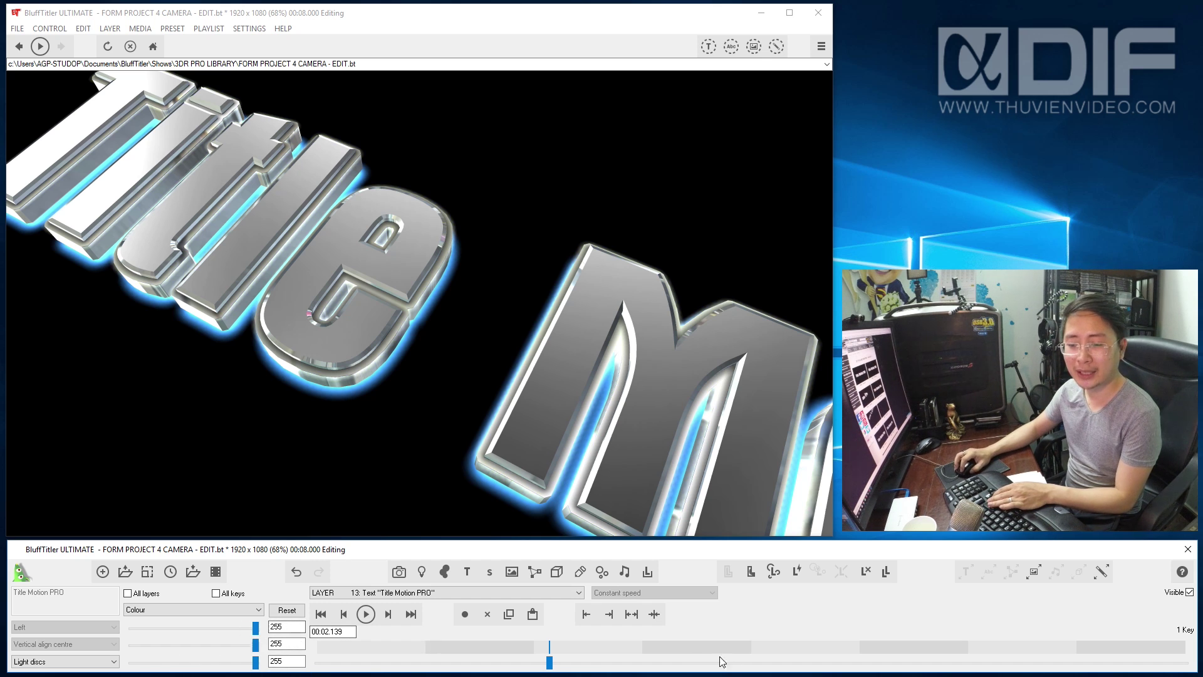
mouse_move(554, 664)
mouse_down()
mouse_move(511, 656)
mouse_move(609, 656)
mouse_up()
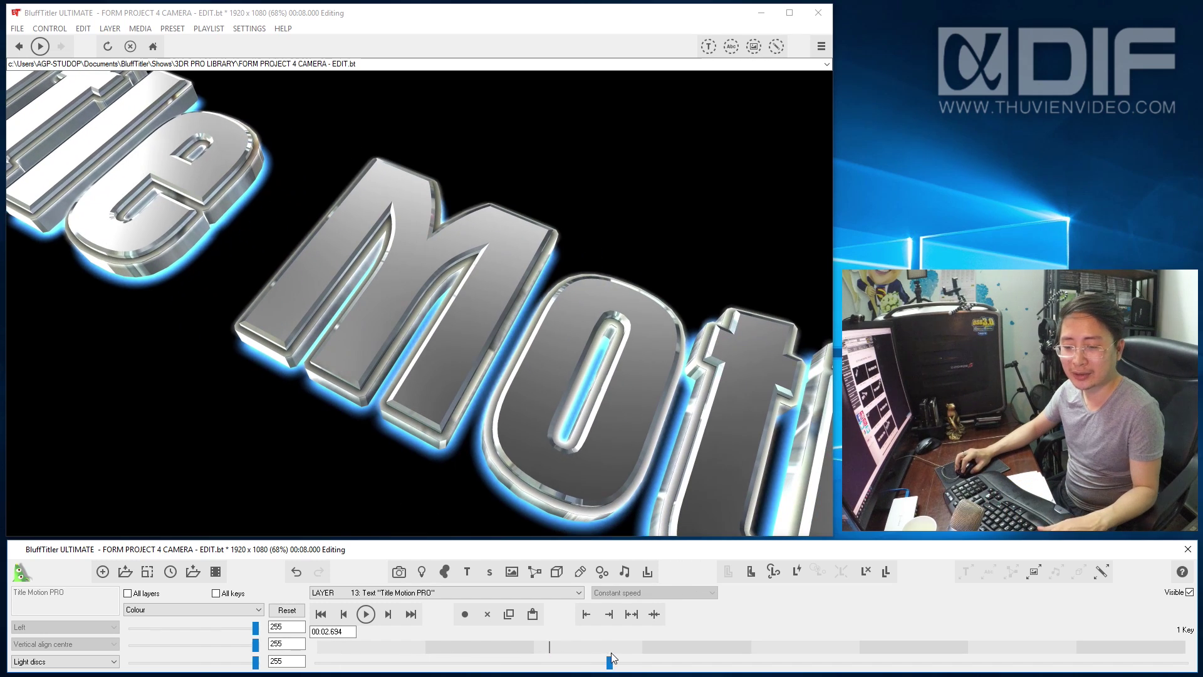
Change layer 08's text colour to deep blue 64, 52, 255 at the 00:02.104 mark.
click(538, 417)
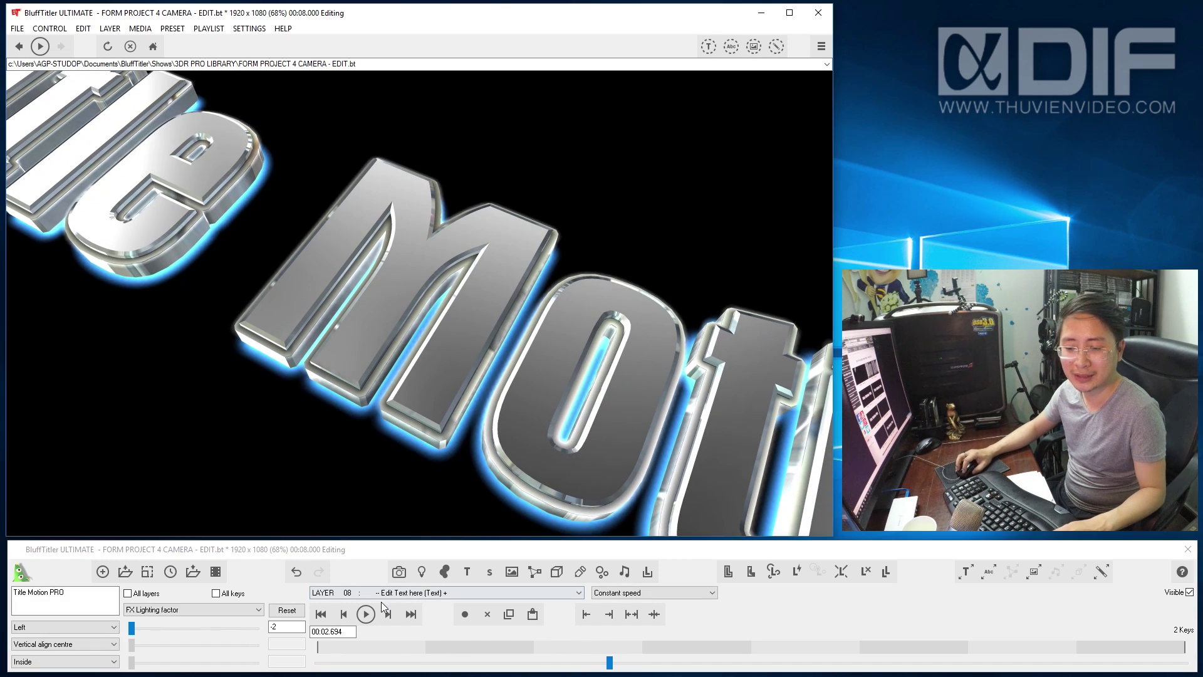
click(201, 612)
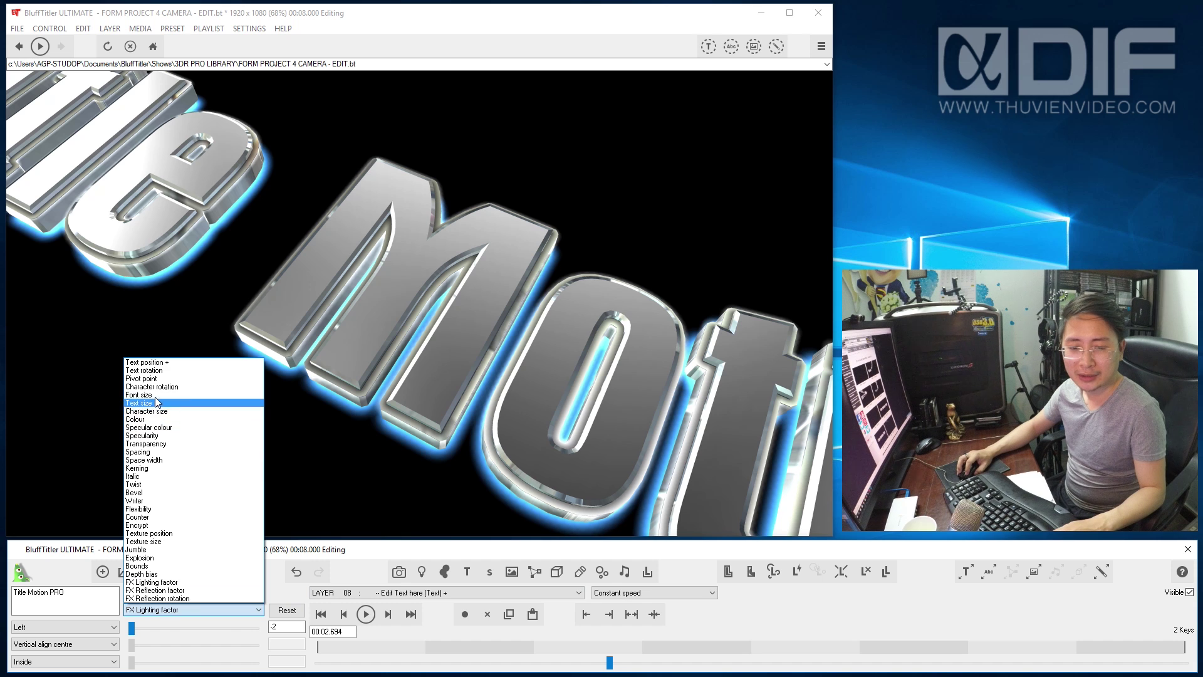
click(157, 420)
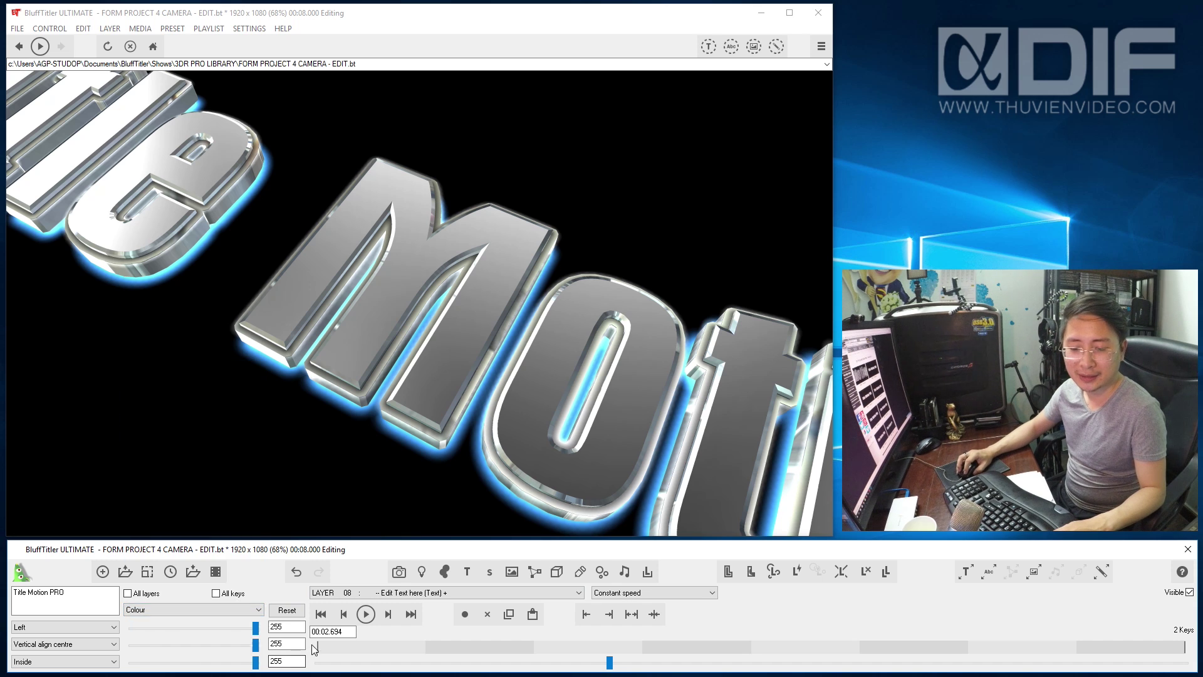
click(327, 652)
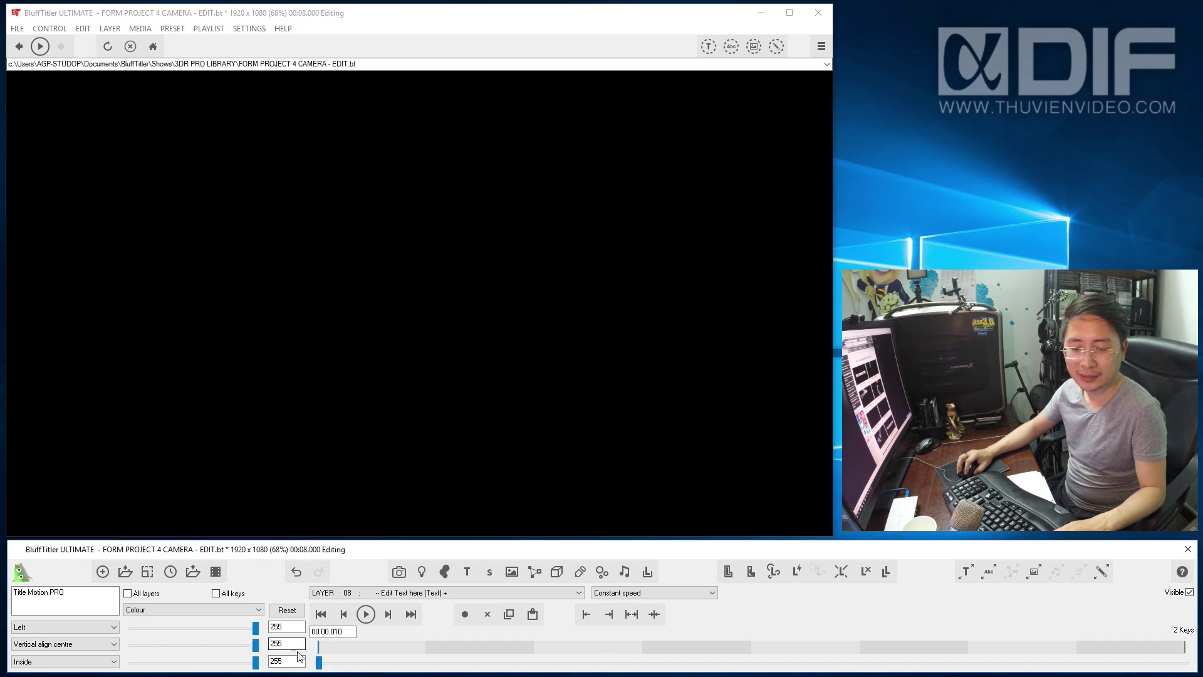
drag(319, 663, 546, 662)
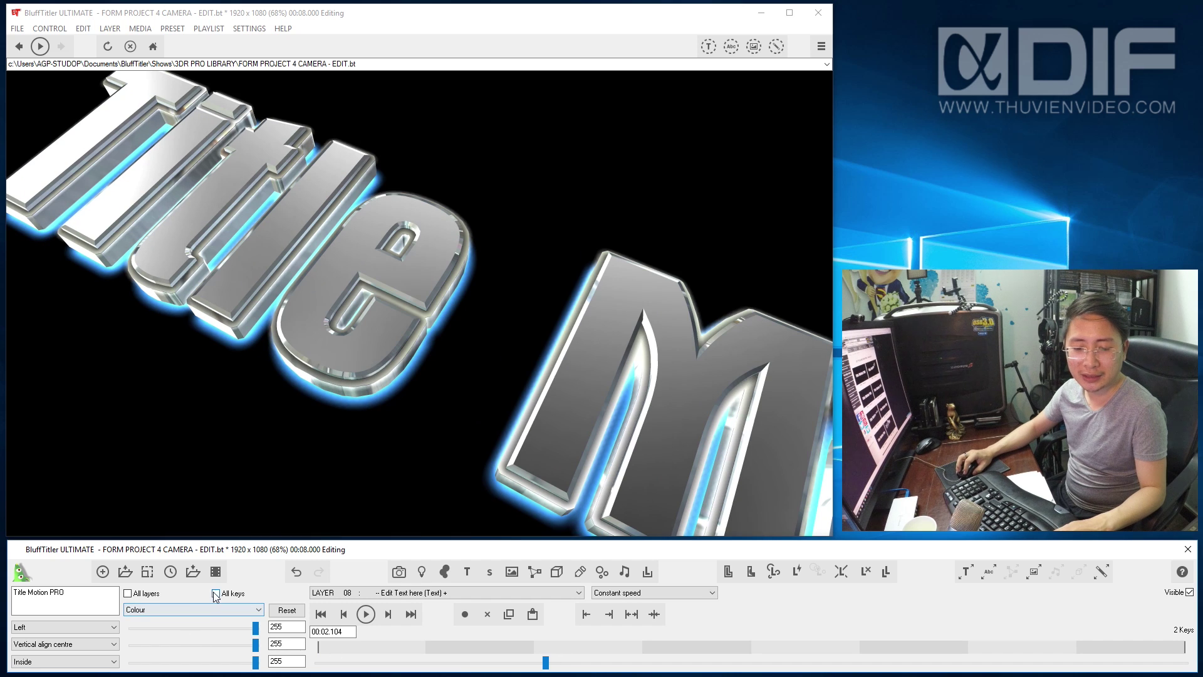
drag(254, 627, 162, 627)
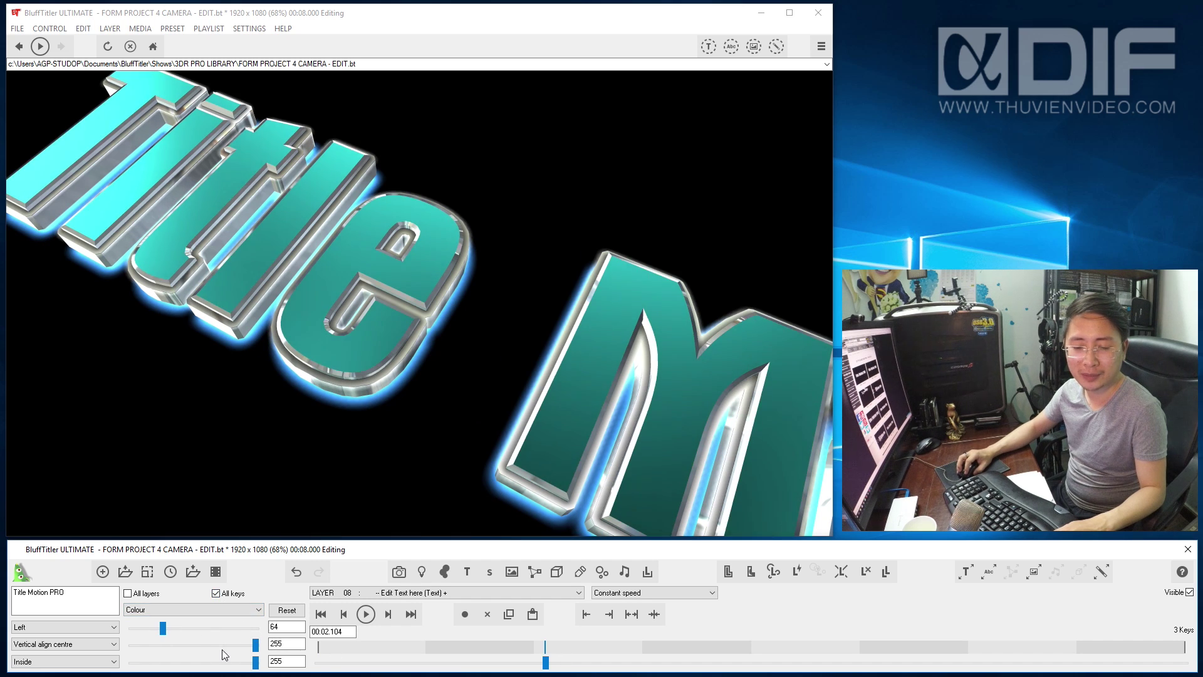
drag(254, 646, 156, 646)
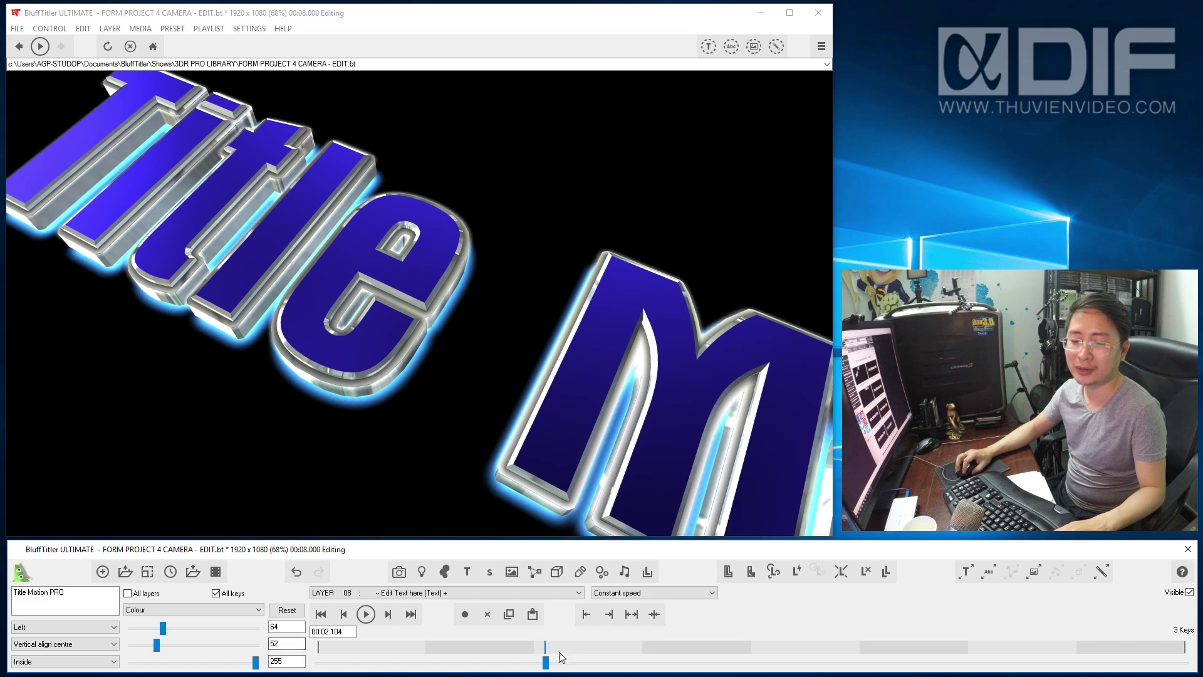
drag(546, 665, 635, 671)
click(495, 592)
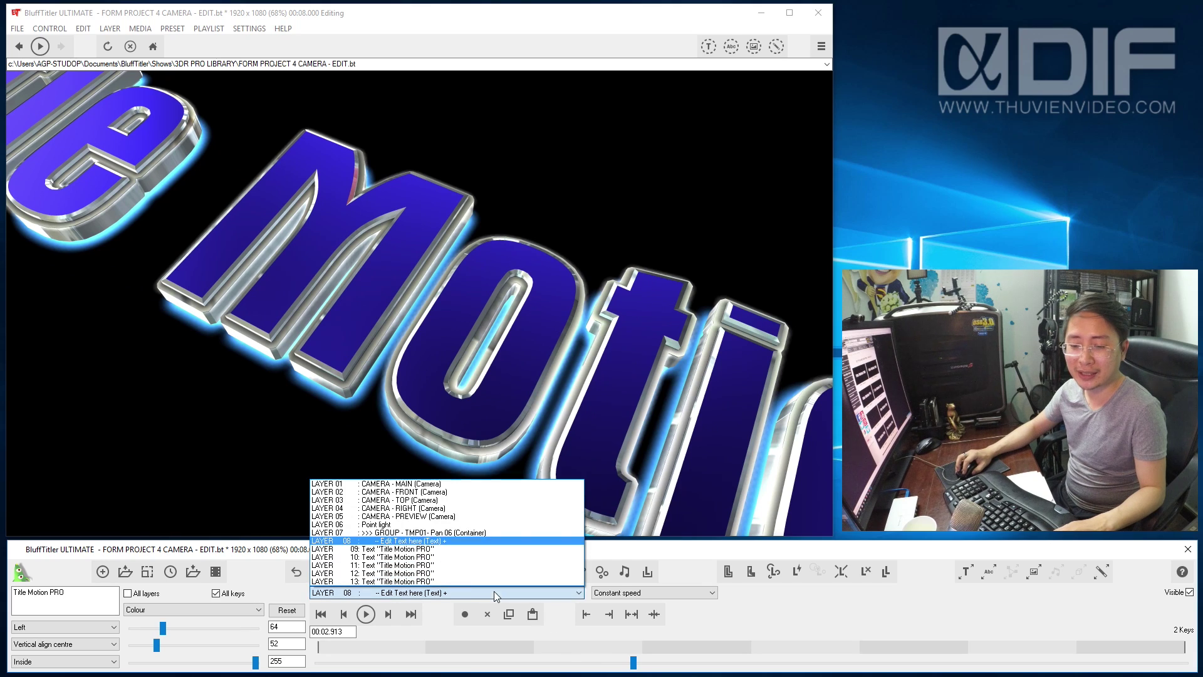
Rotate the layer 07 title group in 3D and replay it from the start.
click(448, 543)
mouse_move(557, 325)
mouse_down()
mouse_move(371, 446)
mouse_move(528, 298)
mouse_move(550, 316)
mouse_move(535, 282)
mouse_move(537, 336)
mouse_move(419, 335)
mouse_move(415, 287)
mouse_move(429, 307)
mouse_up()
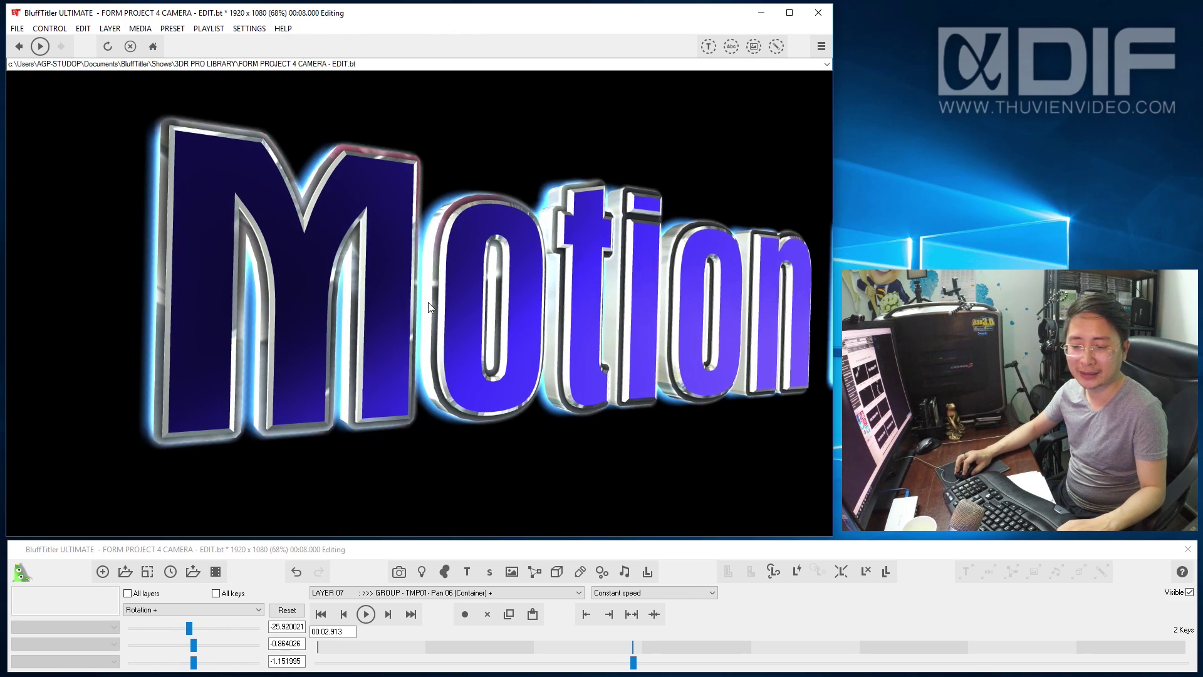
click(352, 616)
key(Delete)
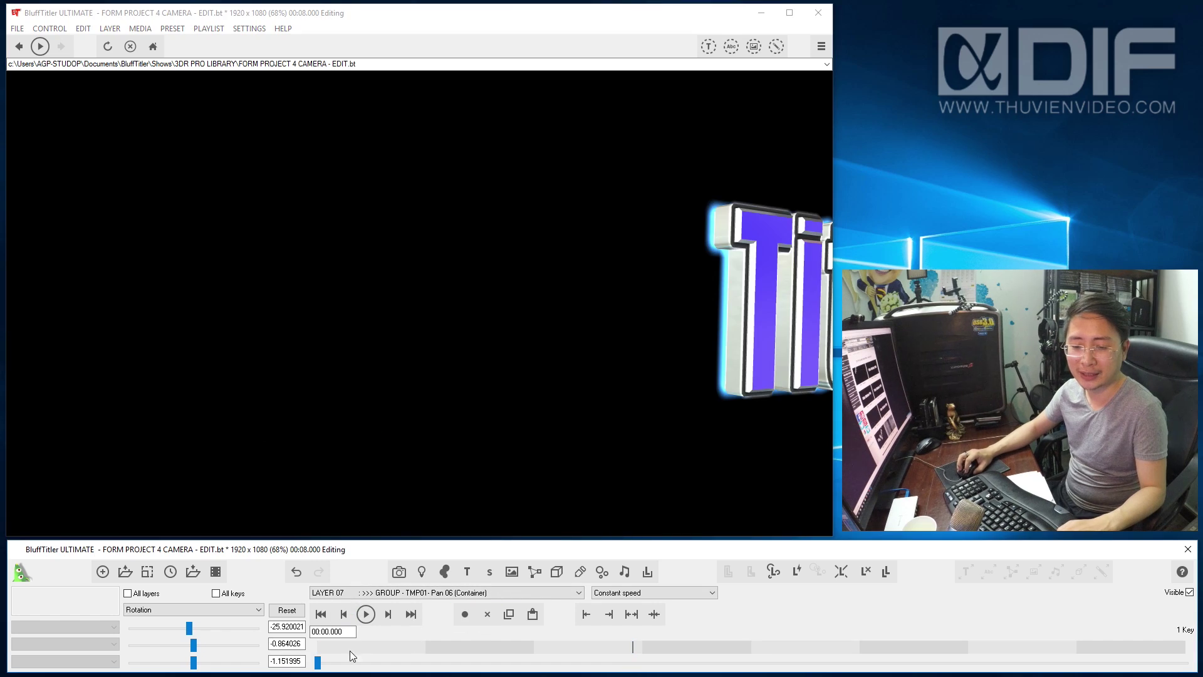
mouse_move(318, 663)
mouse_down()
mouse_move(702, 665)
mouse_move(320, 663)
mouse_up()
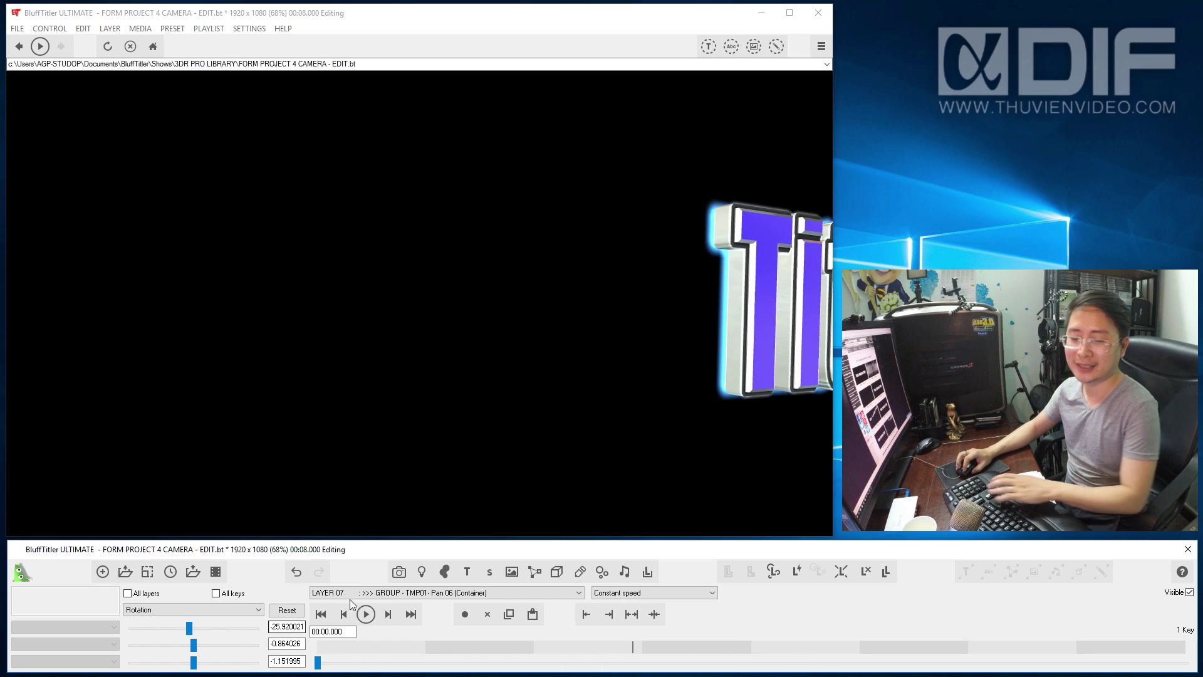
Add a Text position + key sliding the title in from the right, preview it, then start a new unsaved show.
click(763, 324)
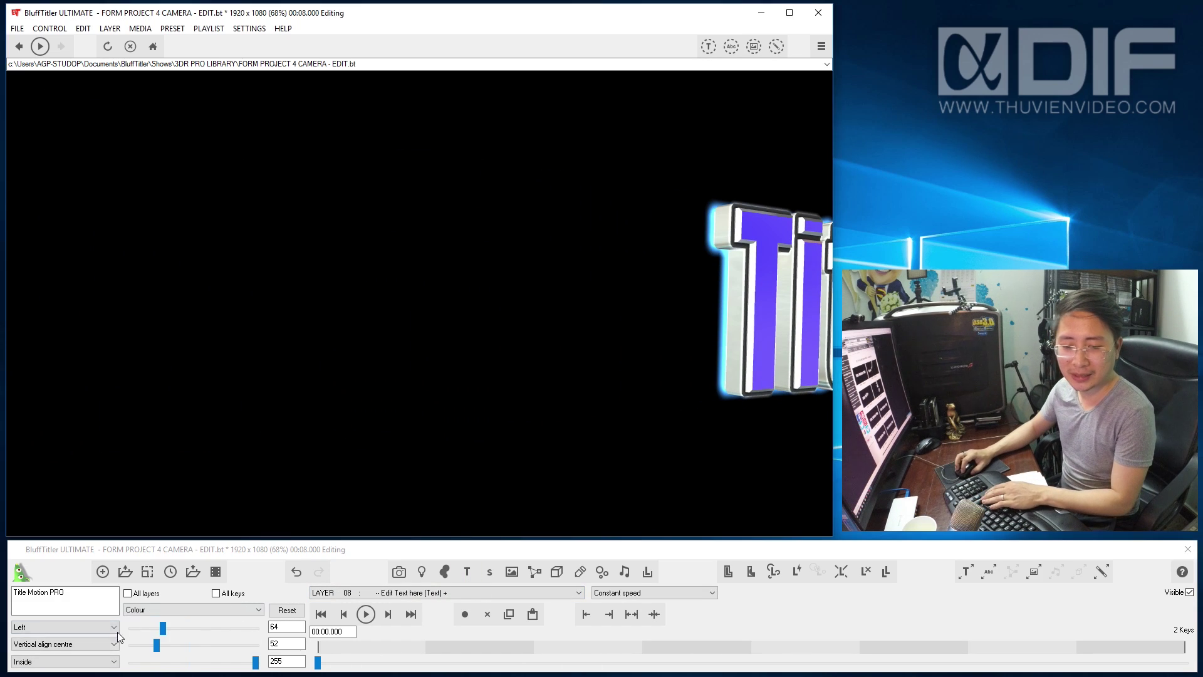
click(151, 609)
click(176, 369)
click(186, 609)
click(185, 609)
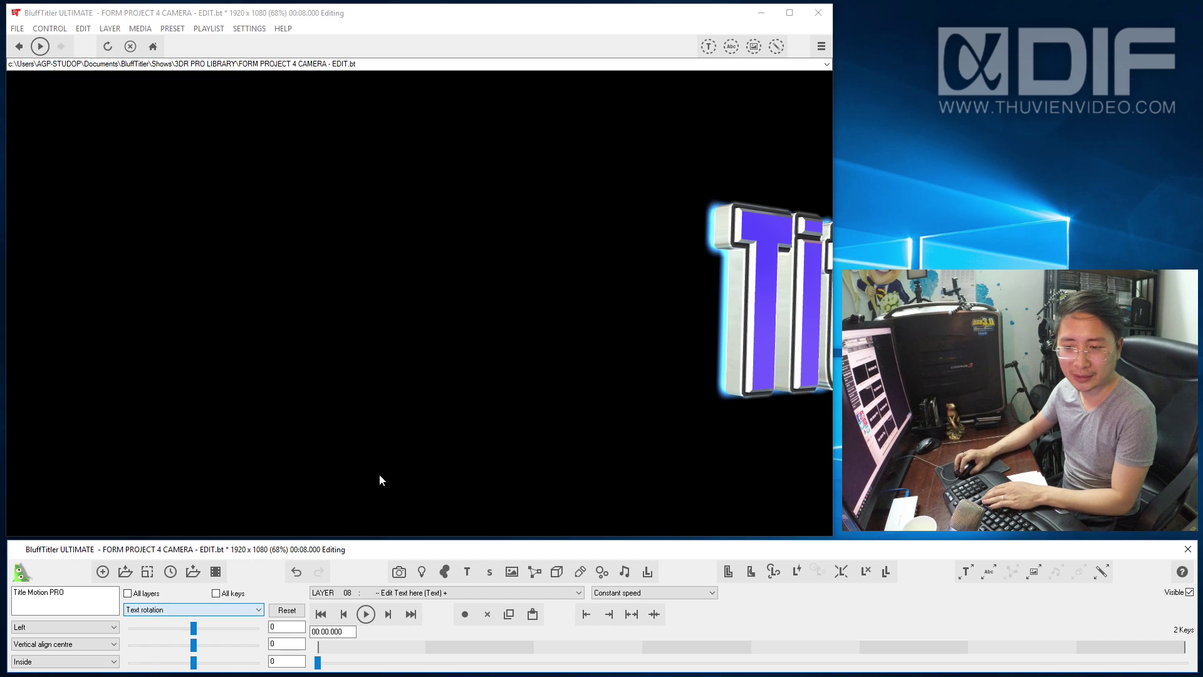
click(142, 605)
click(171, 538)
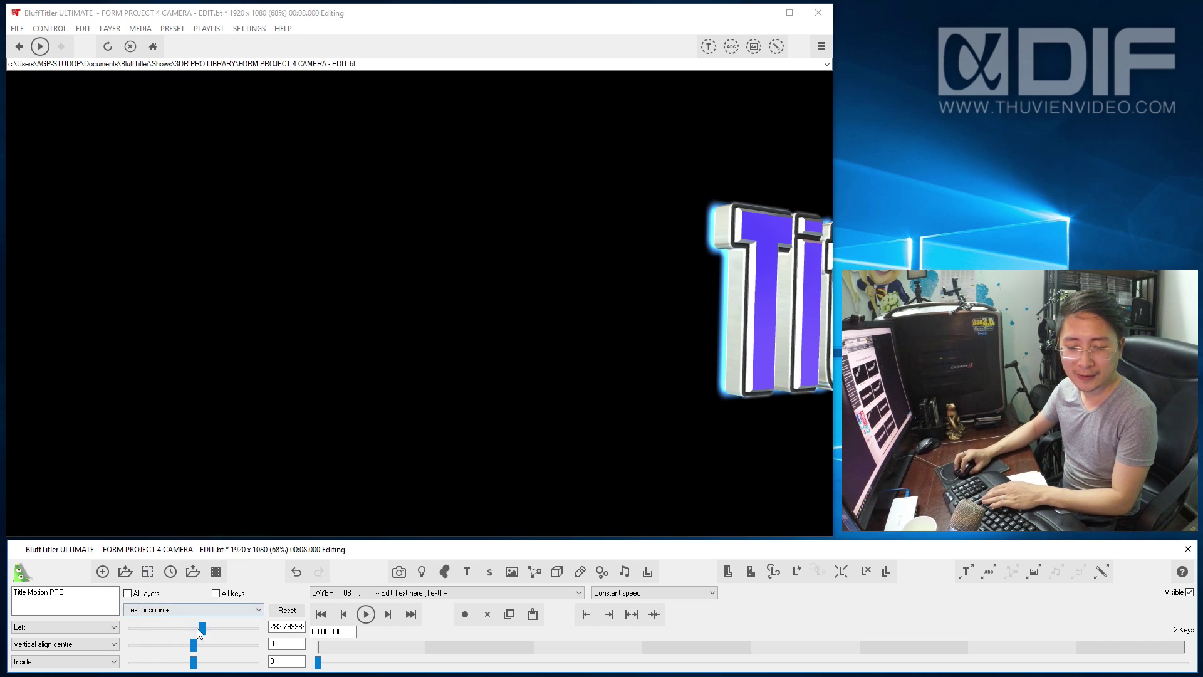
drag(202, 628, 210, 629)
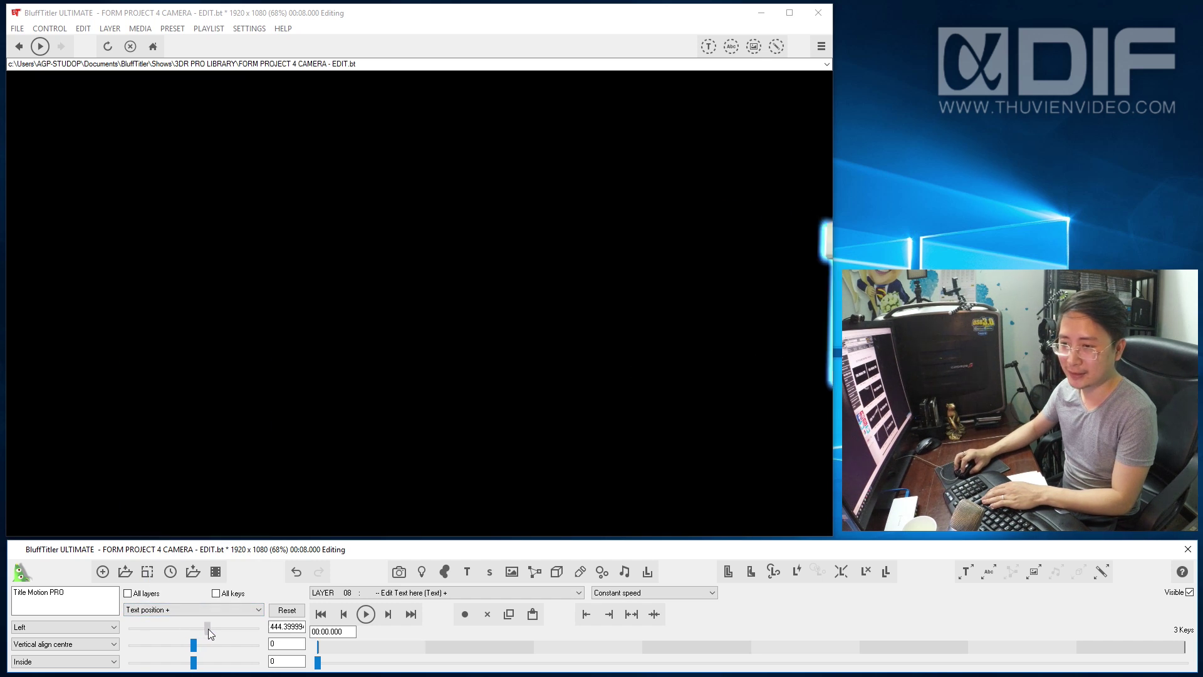
click(367, 617)
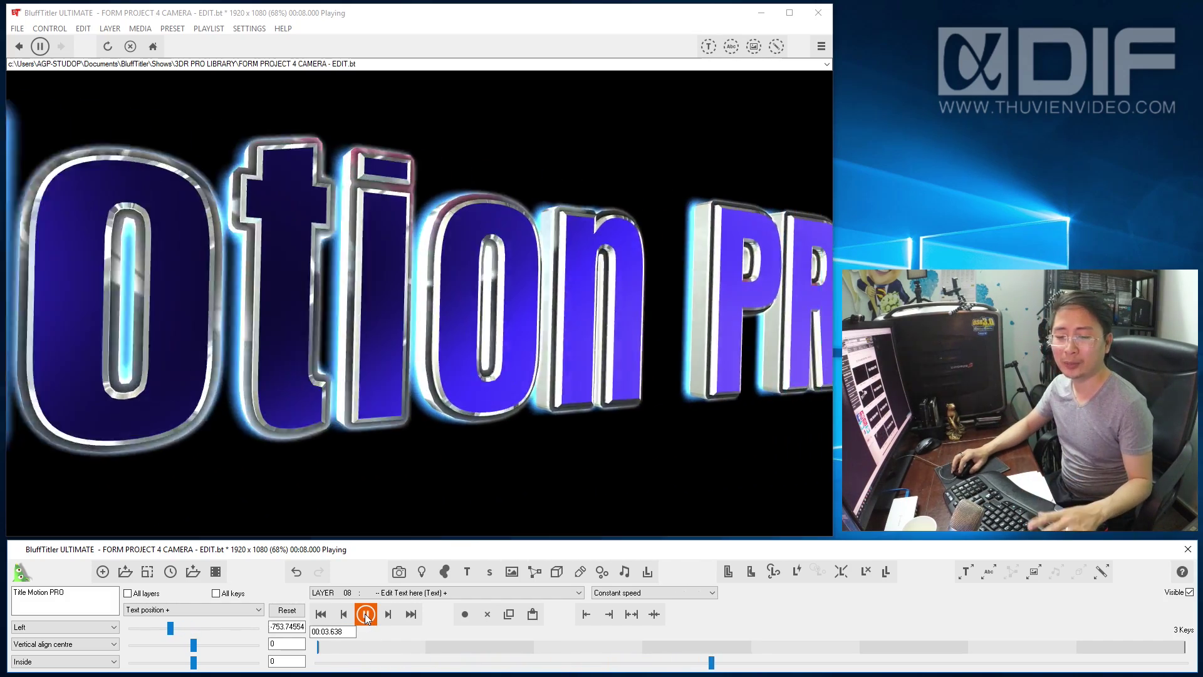
click(366, 616)
click(153, 46)
click(620, 396)
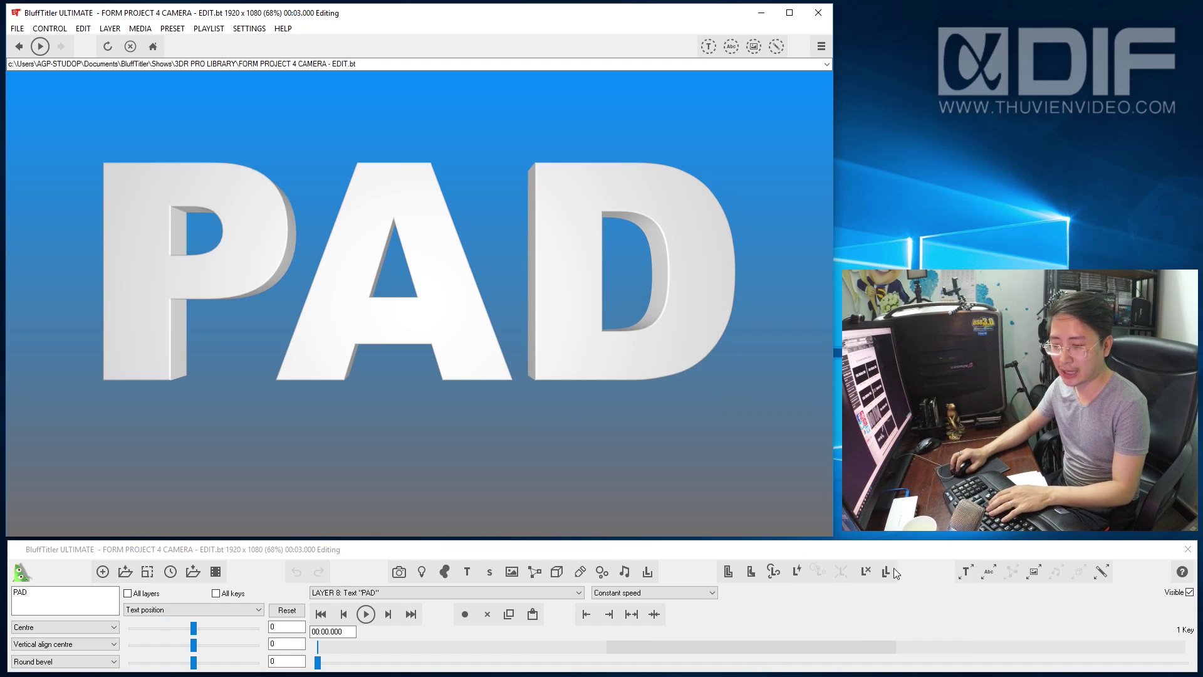
Delete the PAD text layer, bring up the show list, and switch to the Title Motion preview page.
click(865, 570)
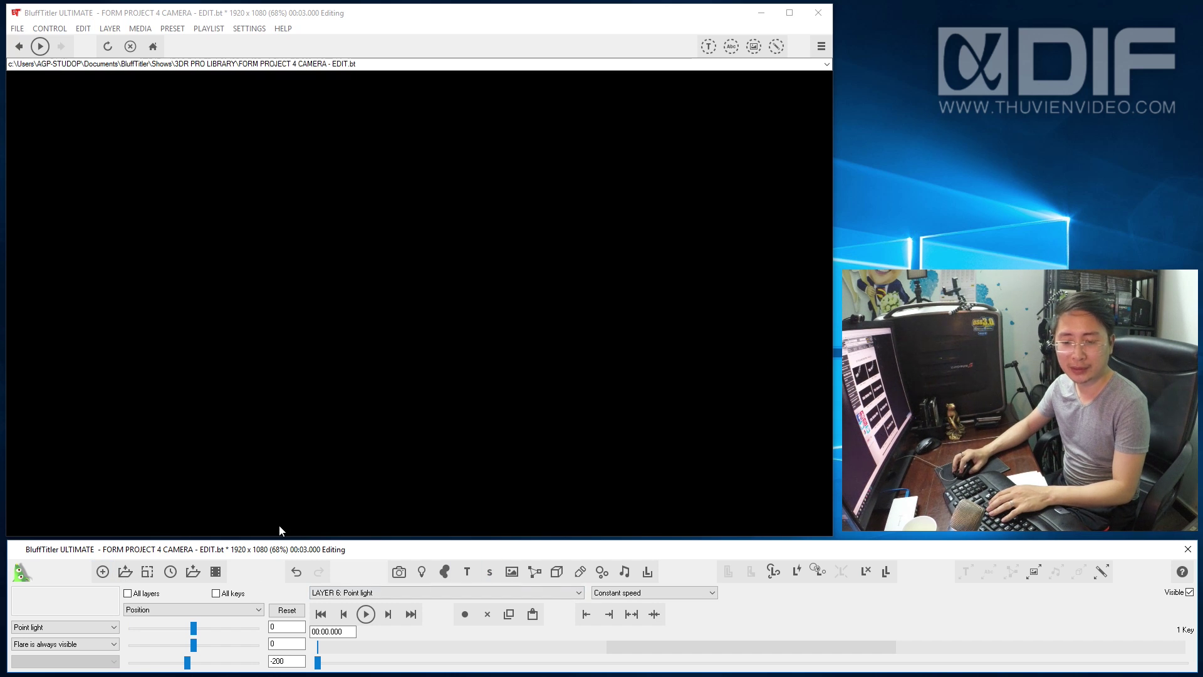
key(ctrl+o)
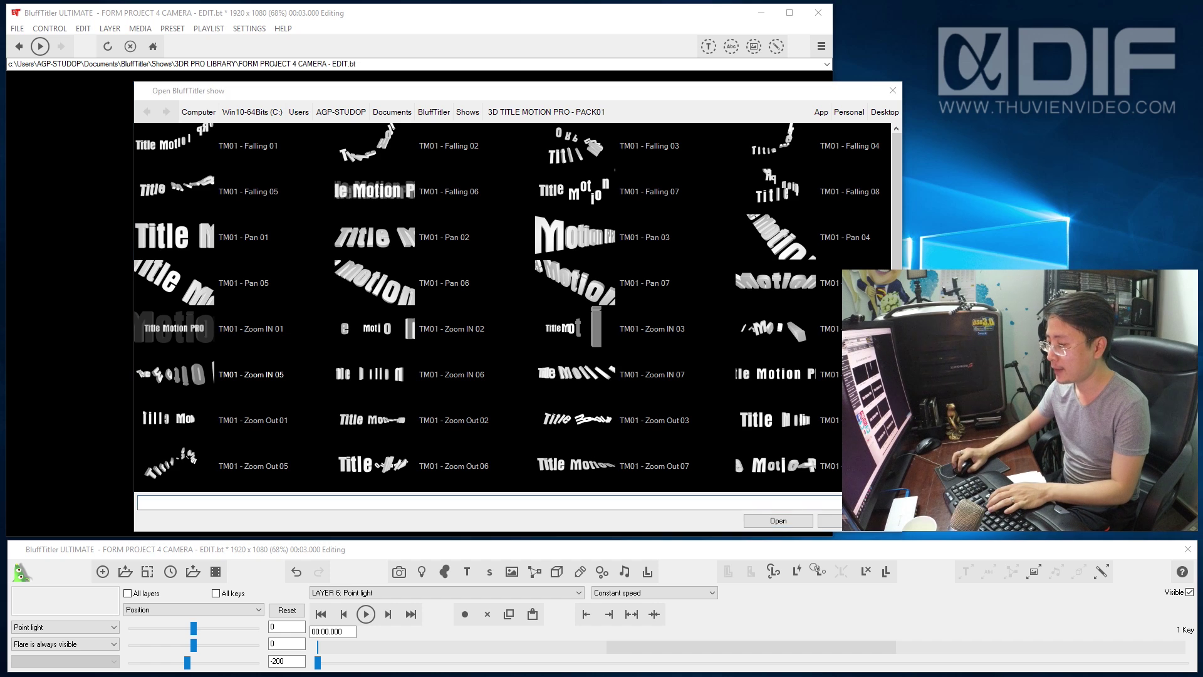
key(alt+Tab)
scroll(461, 357, down, 9)
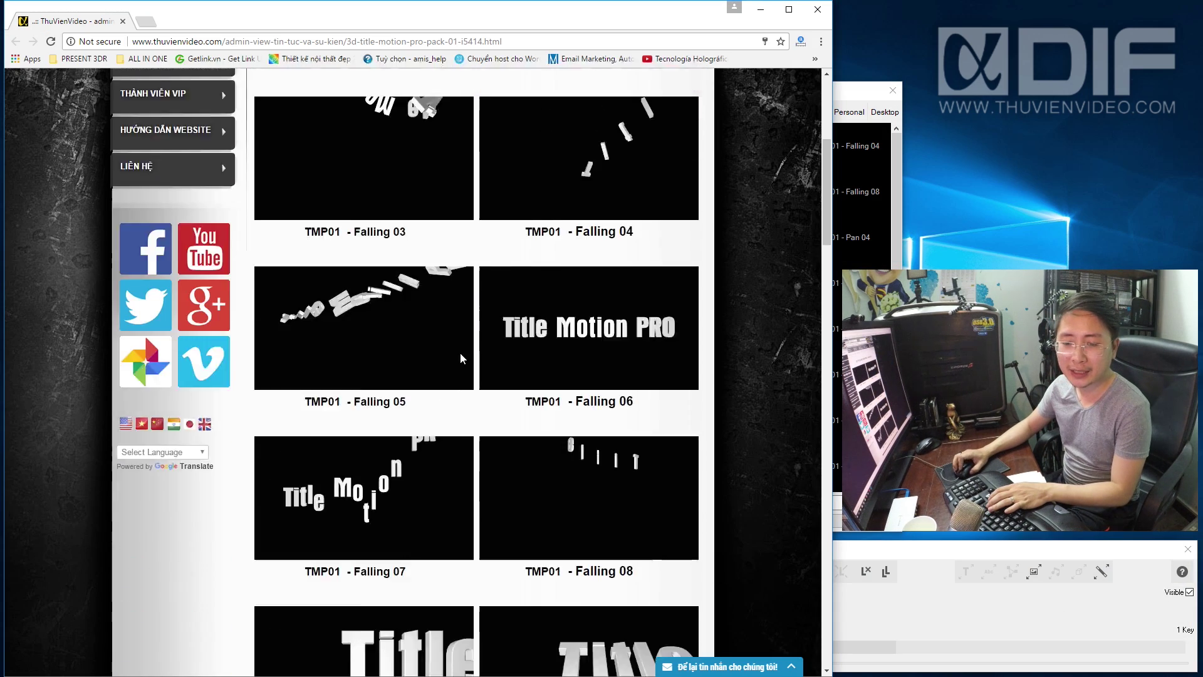
Browse the Zoom In/Zoom Out template previews in Chrome, then return to BluffTitler's show list.
scroll(461, 358, down, 10)
scroll(460, 360, down, 3)
scroll(458, 363, down, 6)
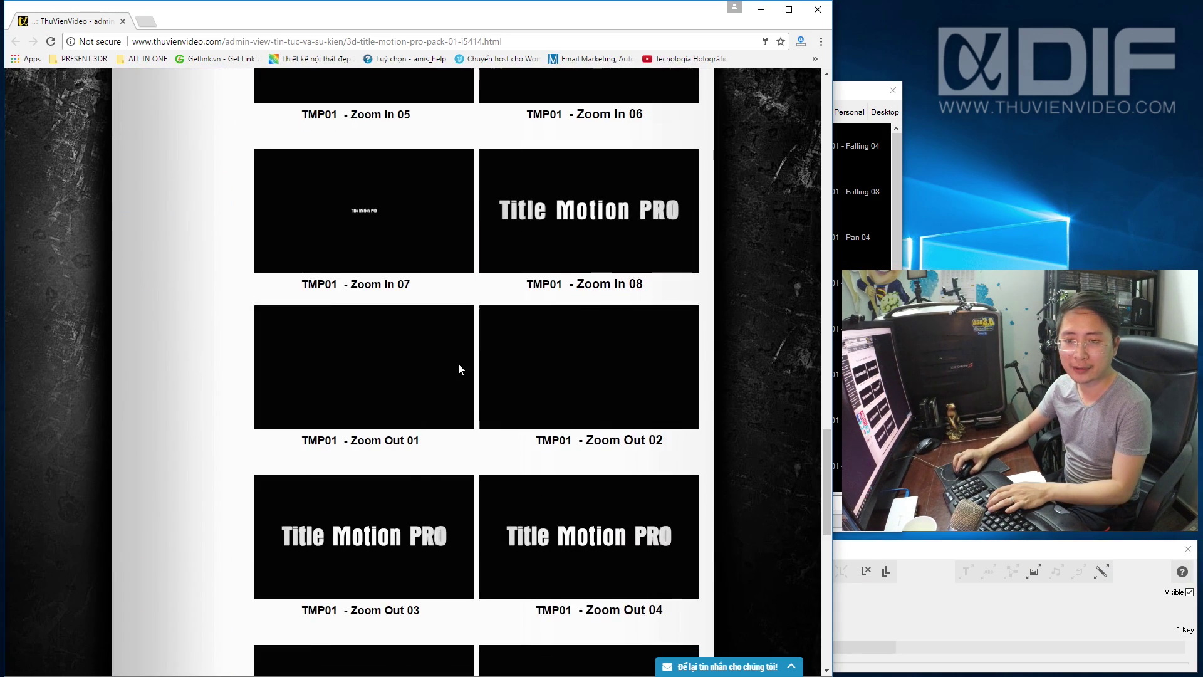
scroll(458, 363, down, 5)
scroll(450, 362, up, 5)
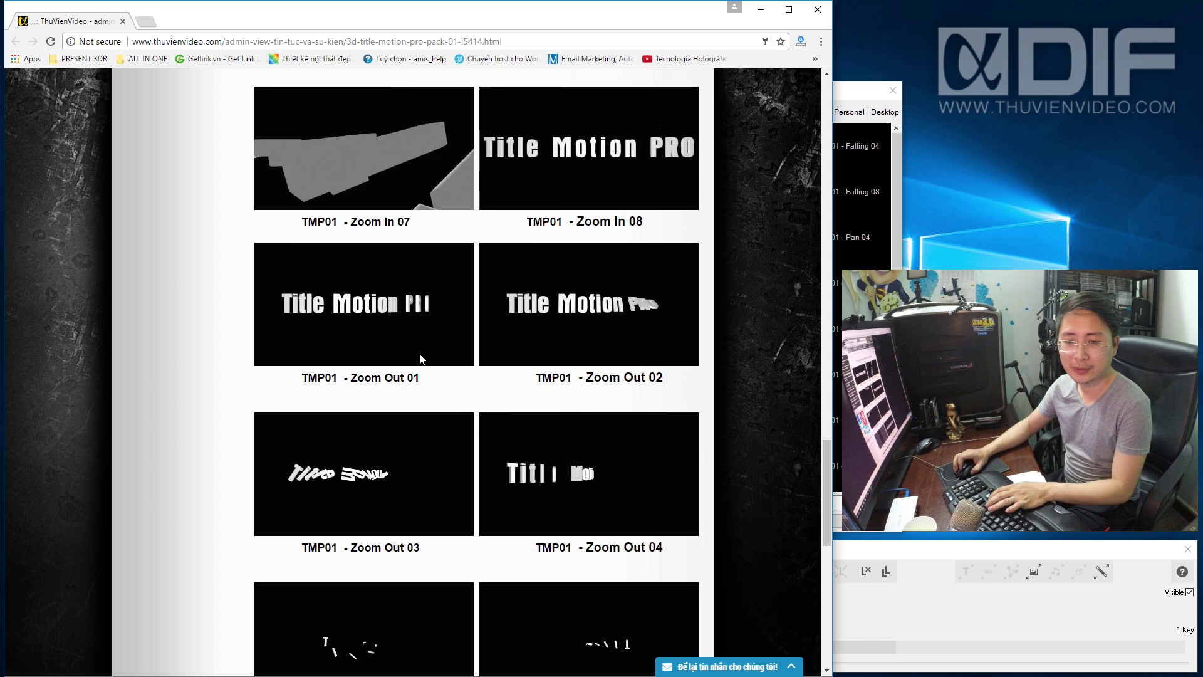
key(alt+Tab)
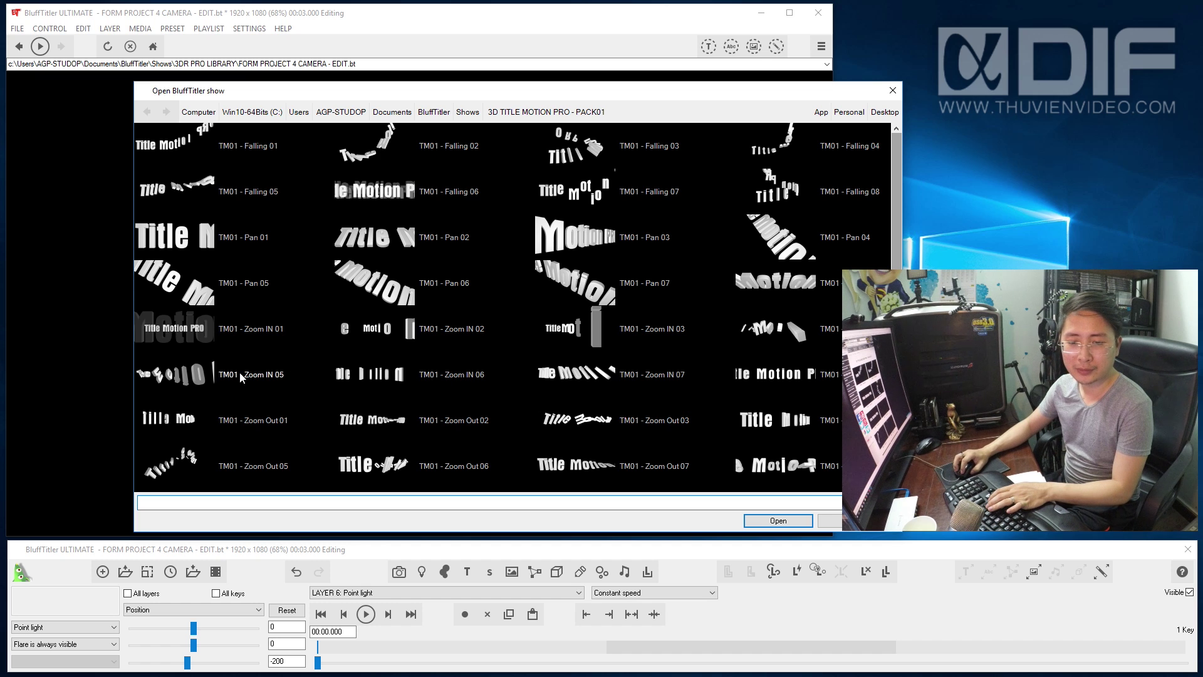
Load TM01 - Zoom Out 01, preview it, and retype the title as 'Our' and 'Wedding' on two lines.
double_click(249, 420)
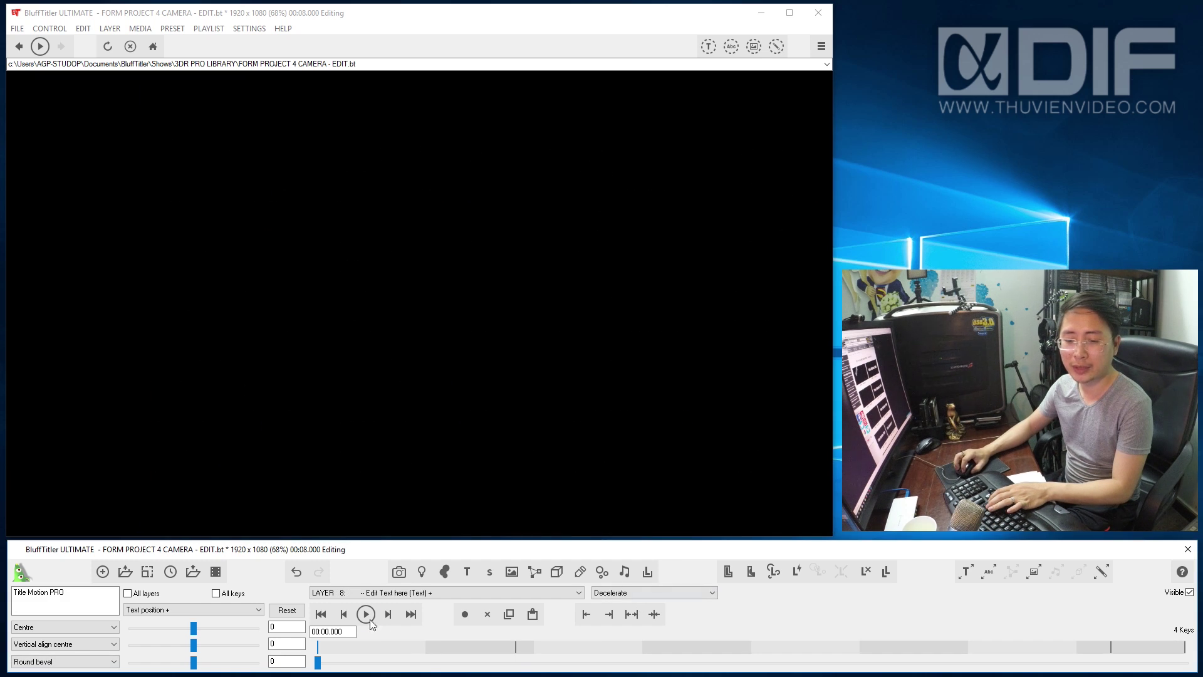
click(364, 616)
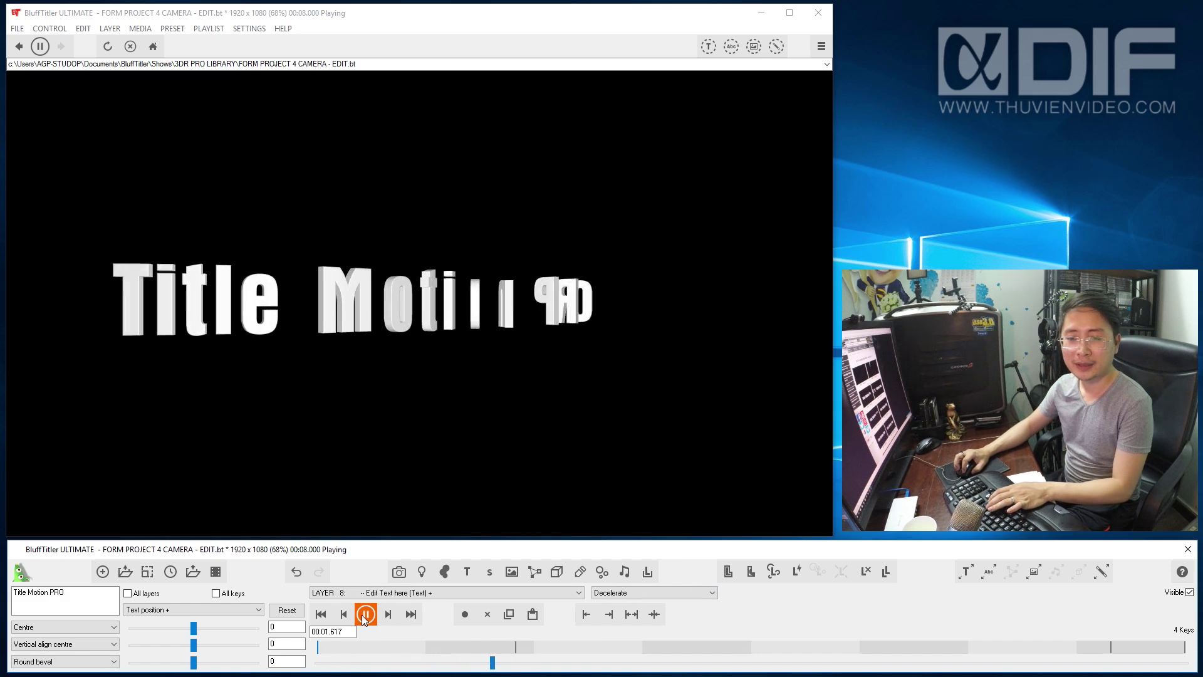
click(363, 615)
key(ctrl+a)
text(Our)
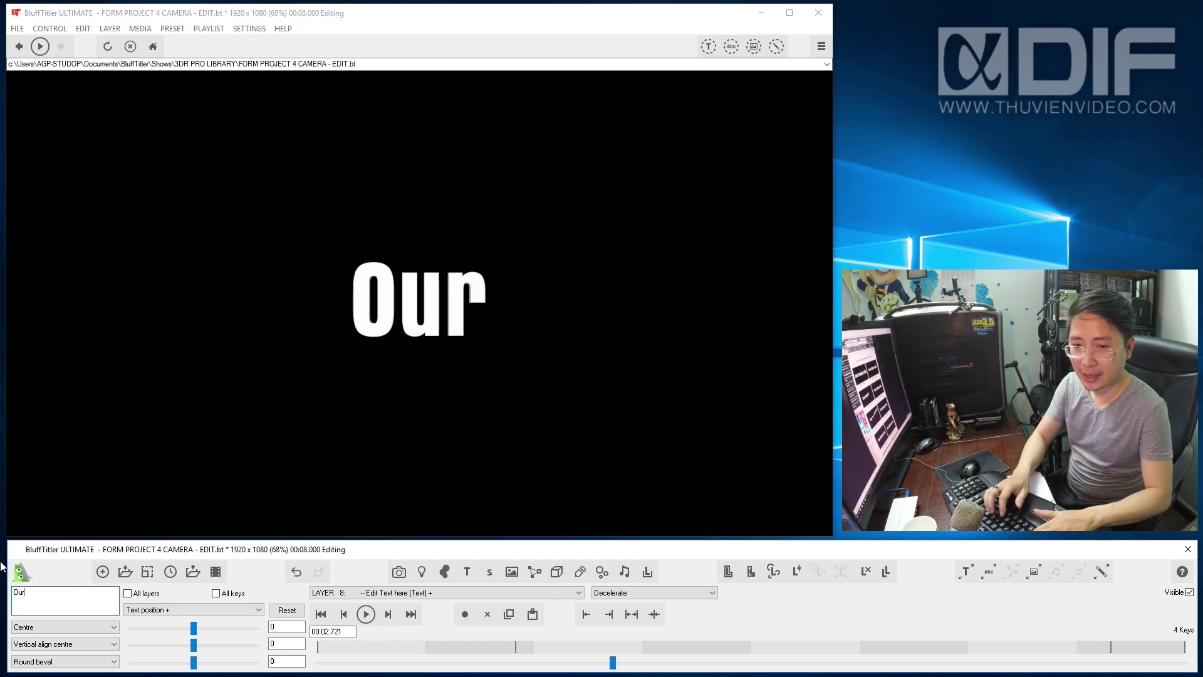
key(Return)
text(Weddingh)
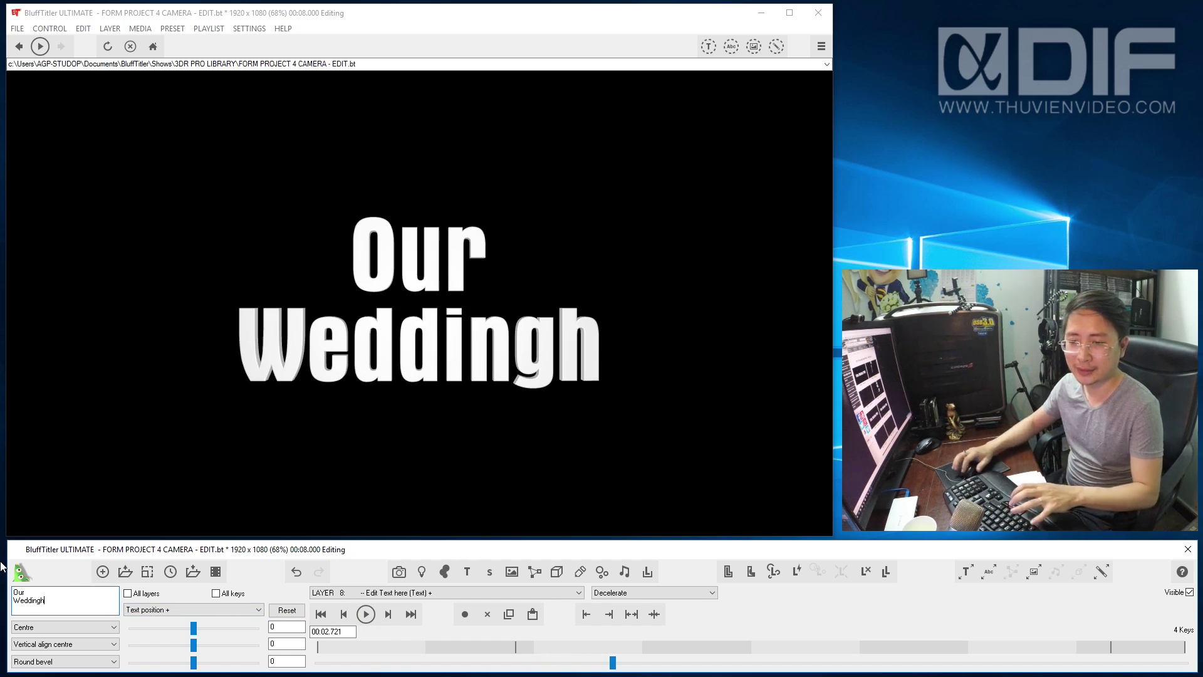
key(BackSpace)
Change the title's font to UTM Habano.
click(989, 572)
scroll(856, 192, down, 1)
scroll(857, 195, down, 2)
scroll(858, 196, down, 1)
scroll(858, 197, down, 2)
scroll(859, 198, down, 2)
scroll(862, 201, down, 1)
scroll(863, 194, down, 2)
scroll(863, 194, down, 2)
click(858, 191)
scroll(820, 298, down, 3)
scroll(814, 314, down, 2)
scroll(810, 332, down, 1)
scroll(802, 354, down, 1)
scroll(795, 361, down, 1)
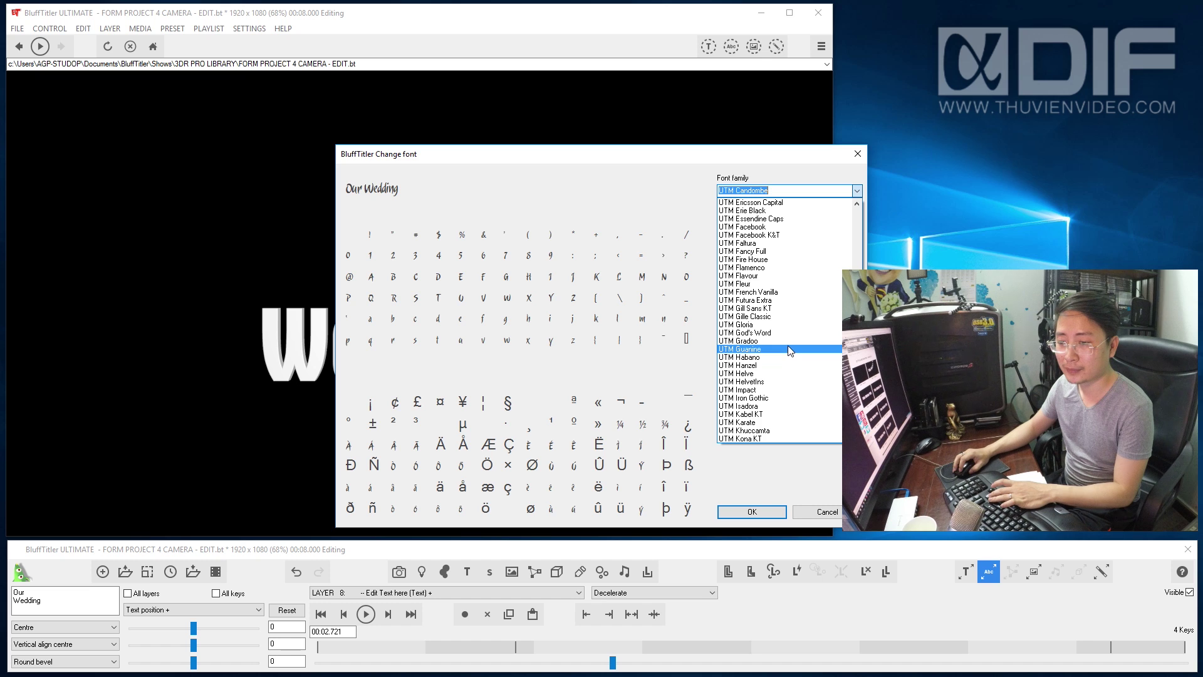
click(785, 356)
click(748, 504)
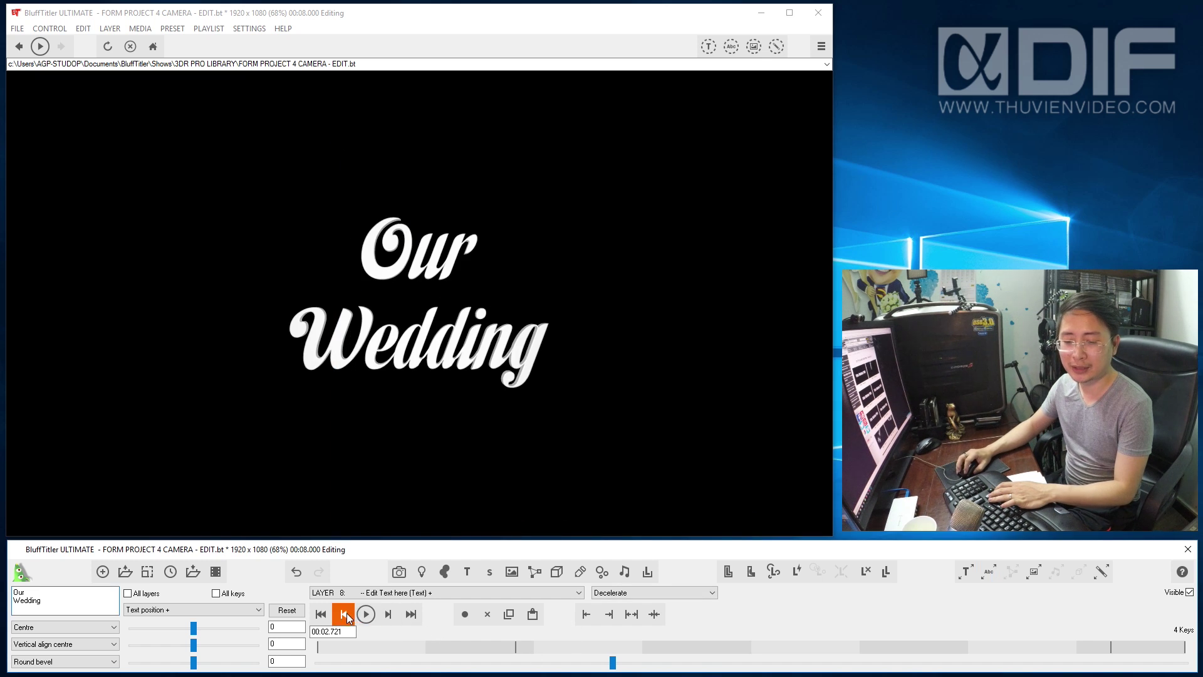
Raise the title's font size to 0.9798 and play the Our Wedding animation to check it.
click(347, 617)
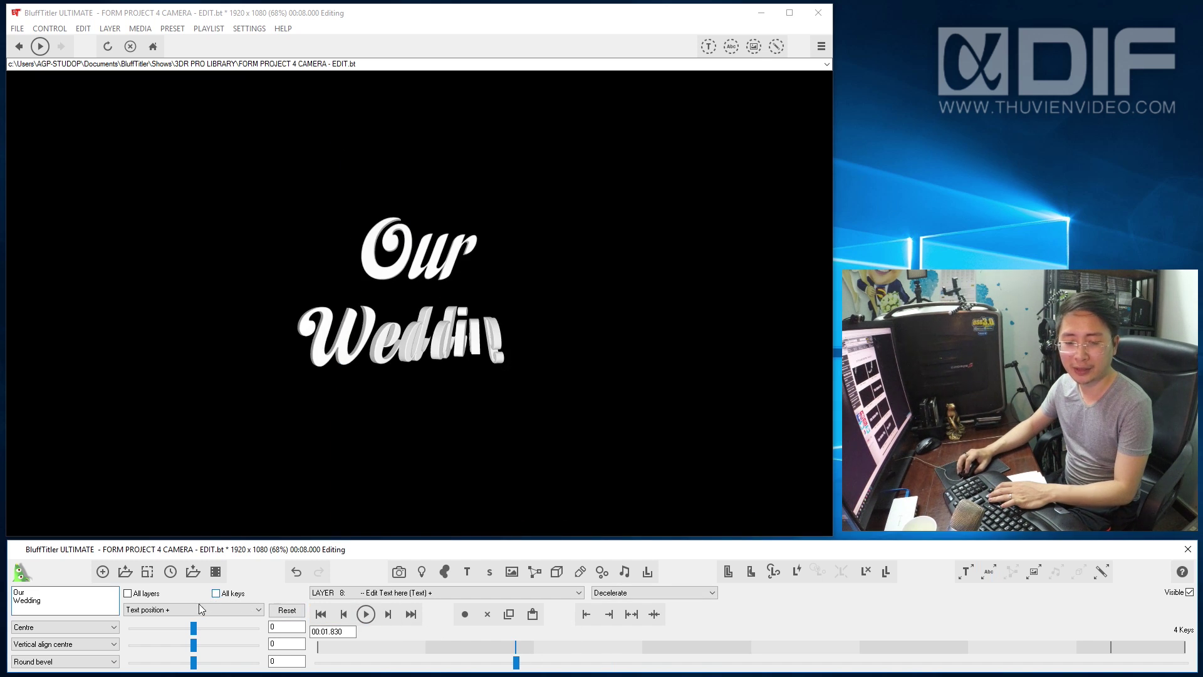
click(198, 608)
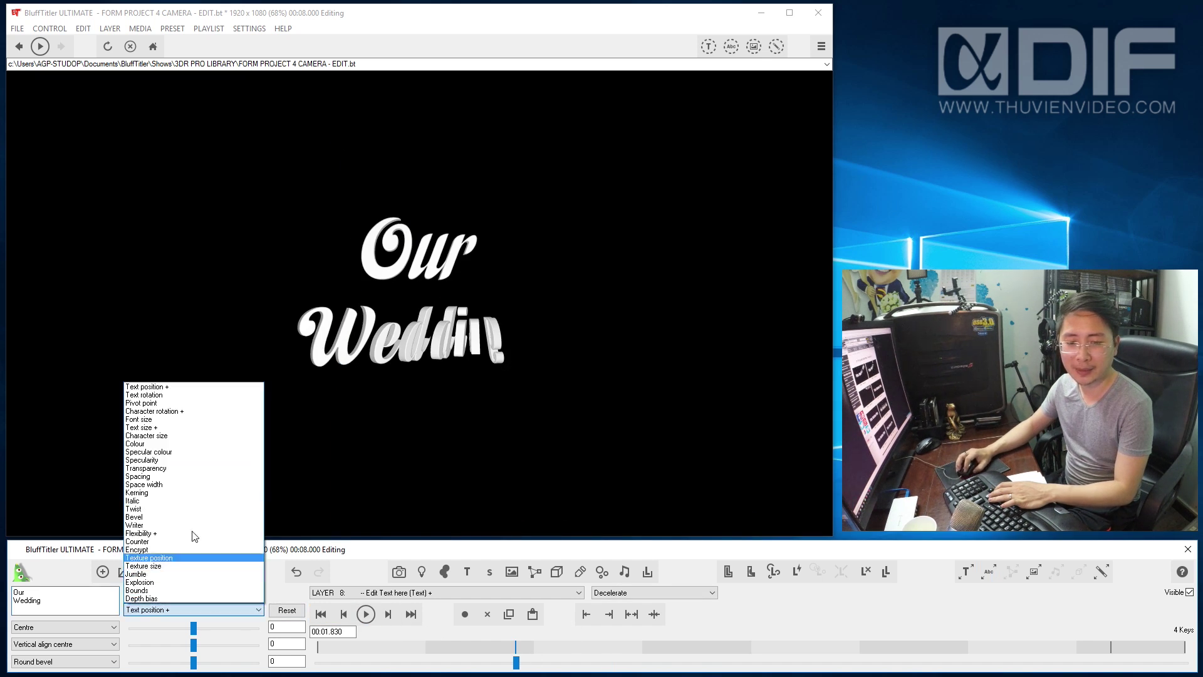
click(164, 423)
drag(168, 628, 190, 628)
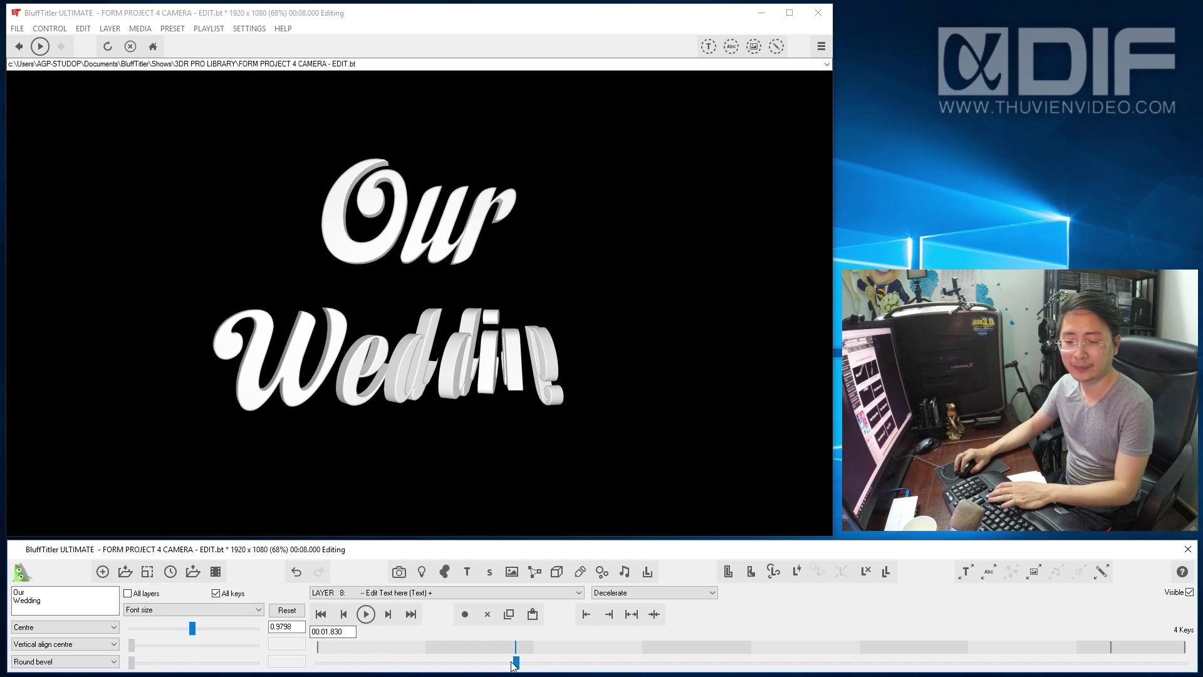
drag(505, 668, 201, 664)
click(369, 615)
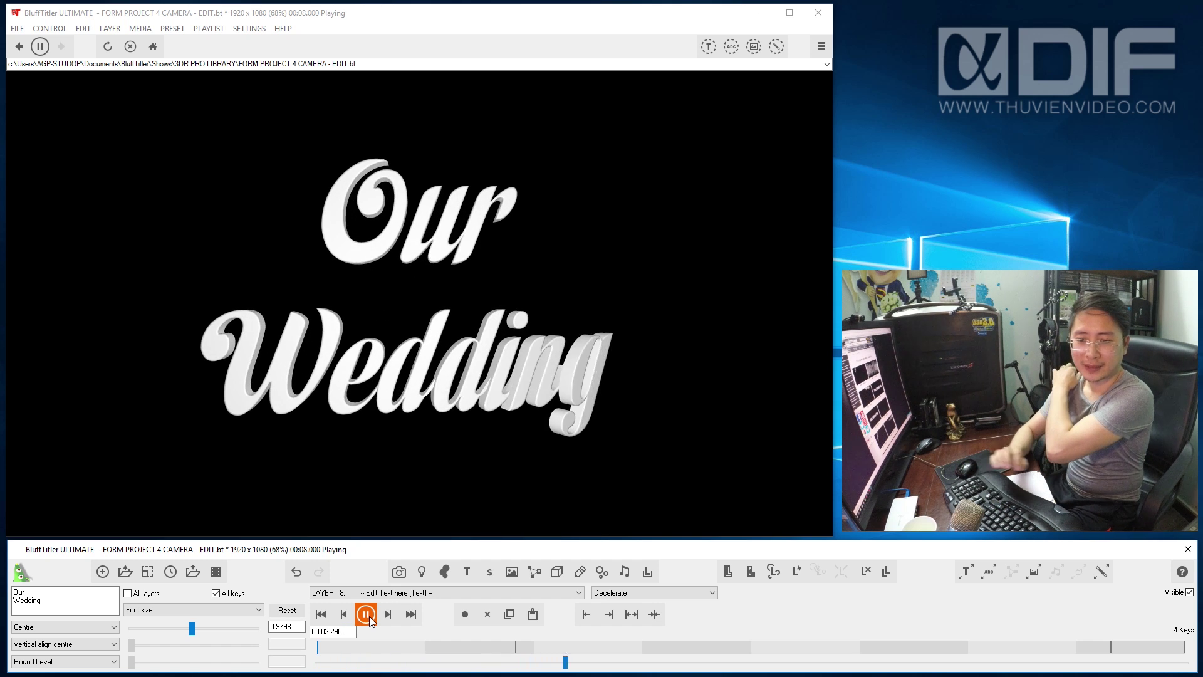
click(367, 614)
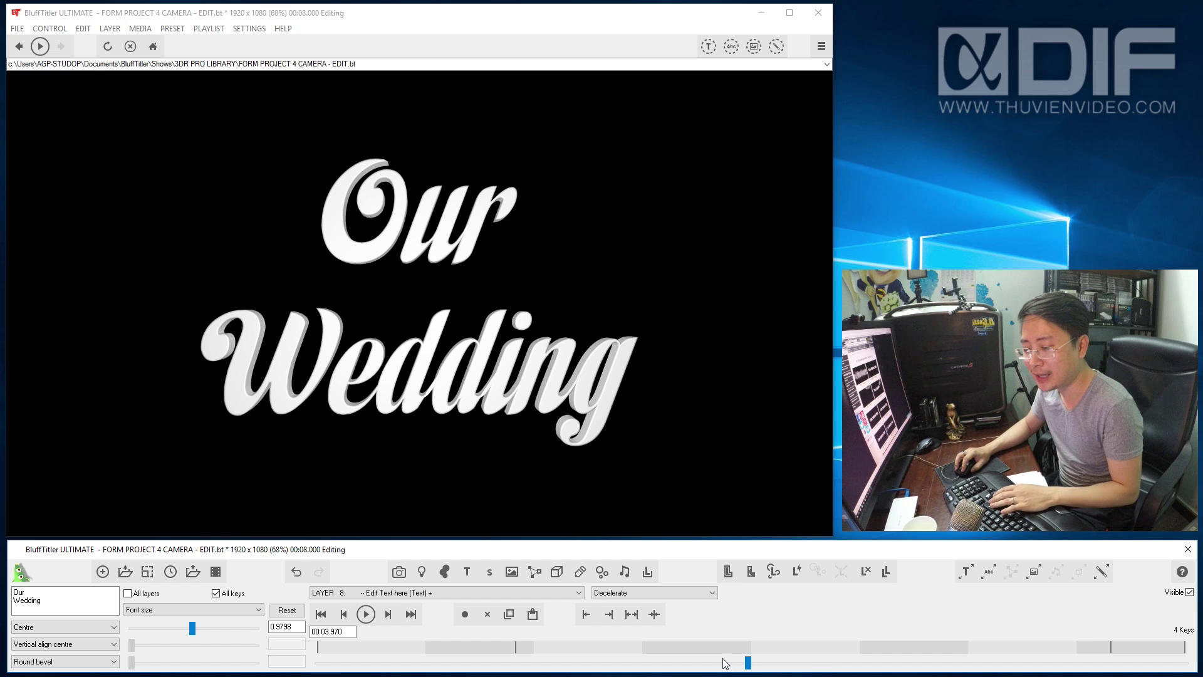
drag(748, 662, 704, 639)
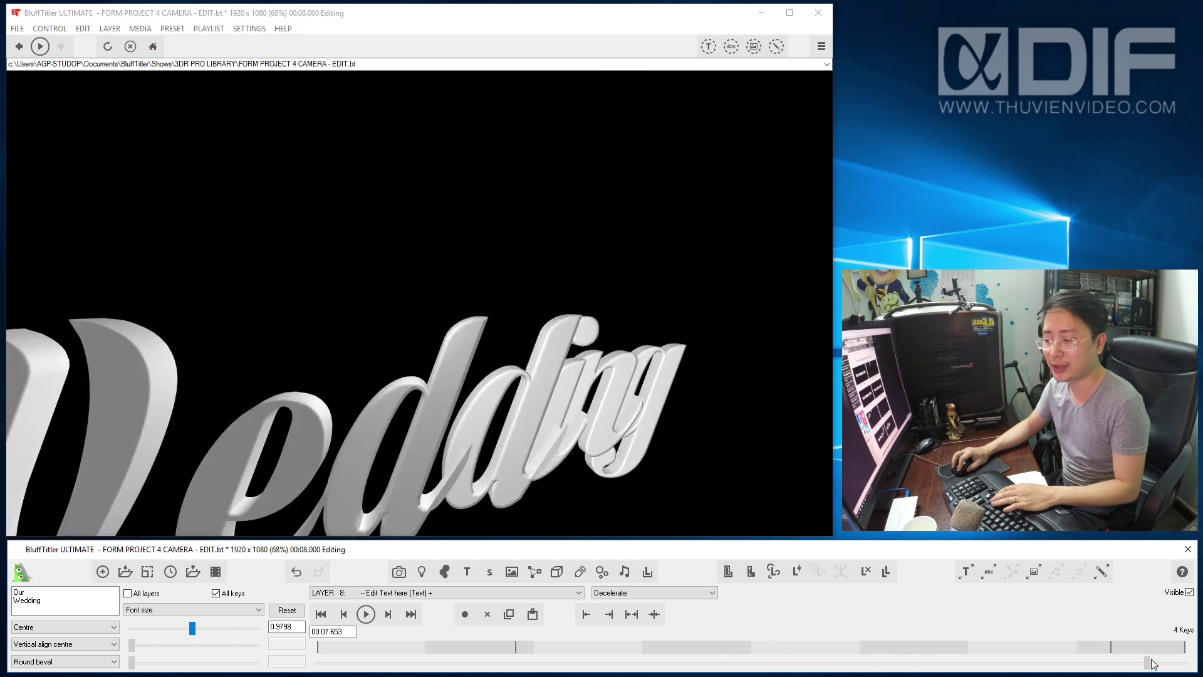
Apply the PAD - Outline Straight Bevel 07 gold bevel preset to the title.
click(728, 571)
scroll(419, 262, down, 5)
scroll(420, 284, down, 3)
scroll(438, 294, down, 1)
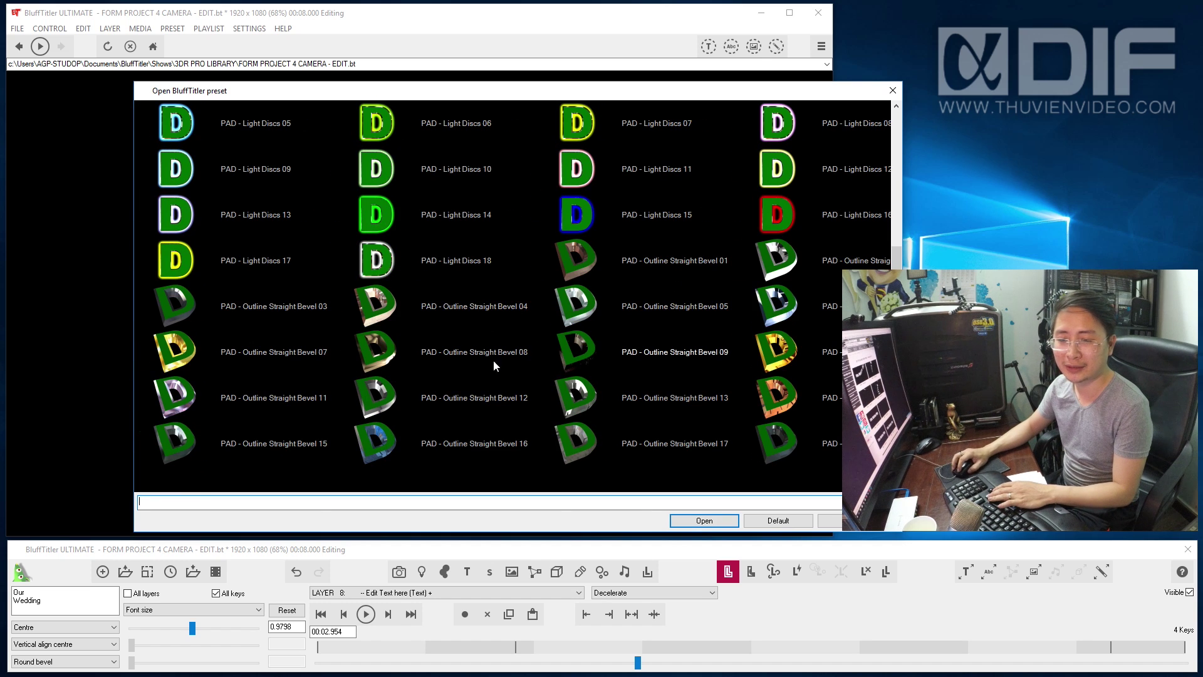
double_click(173, 365)
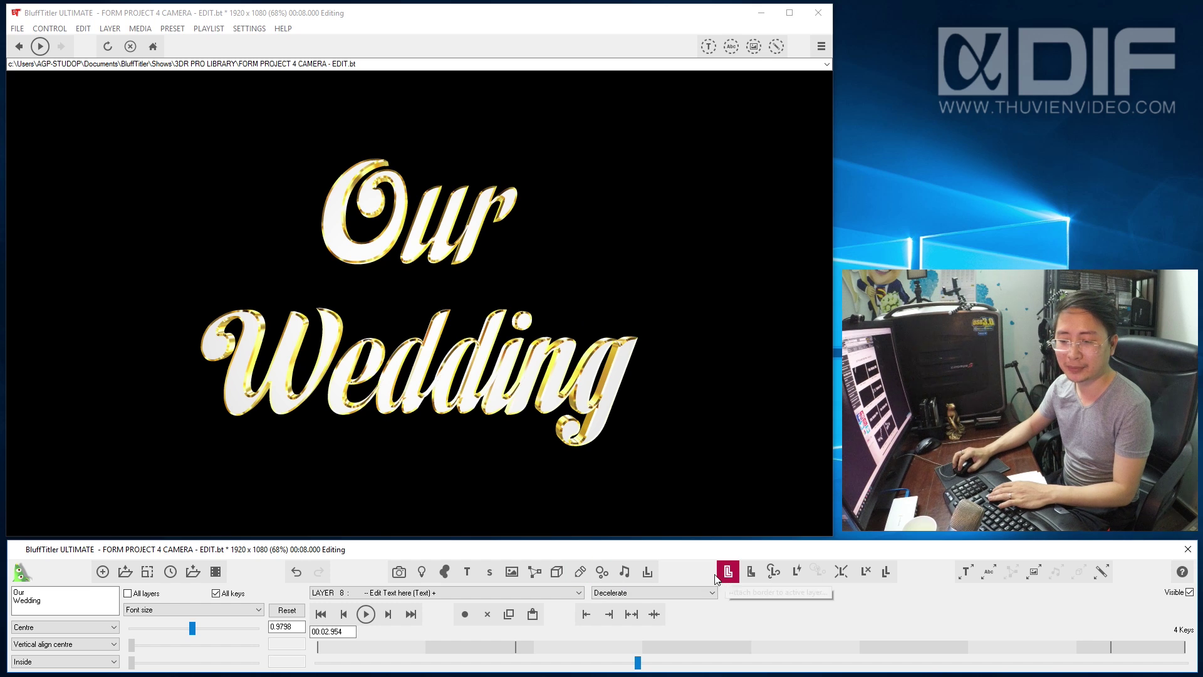
click(554, 431)
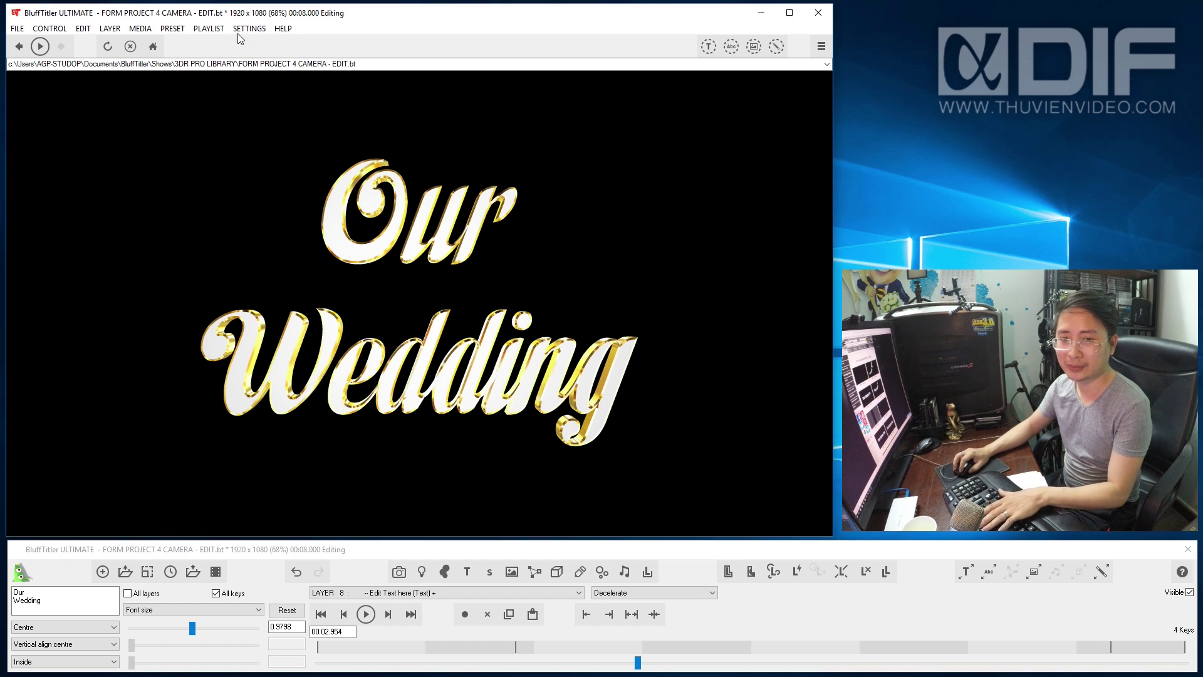
Give the title the Reflectionmap effect with the Preset-Texture (4)B.JPG texture.
click(140, 28)
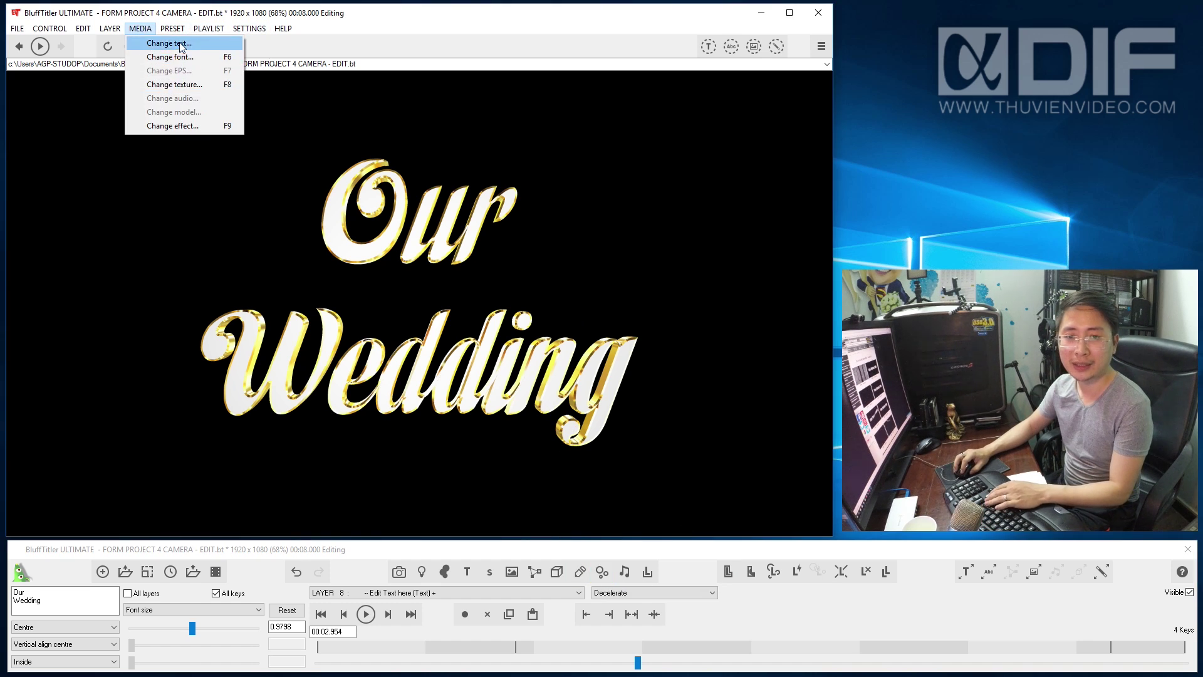
click(163, 126)
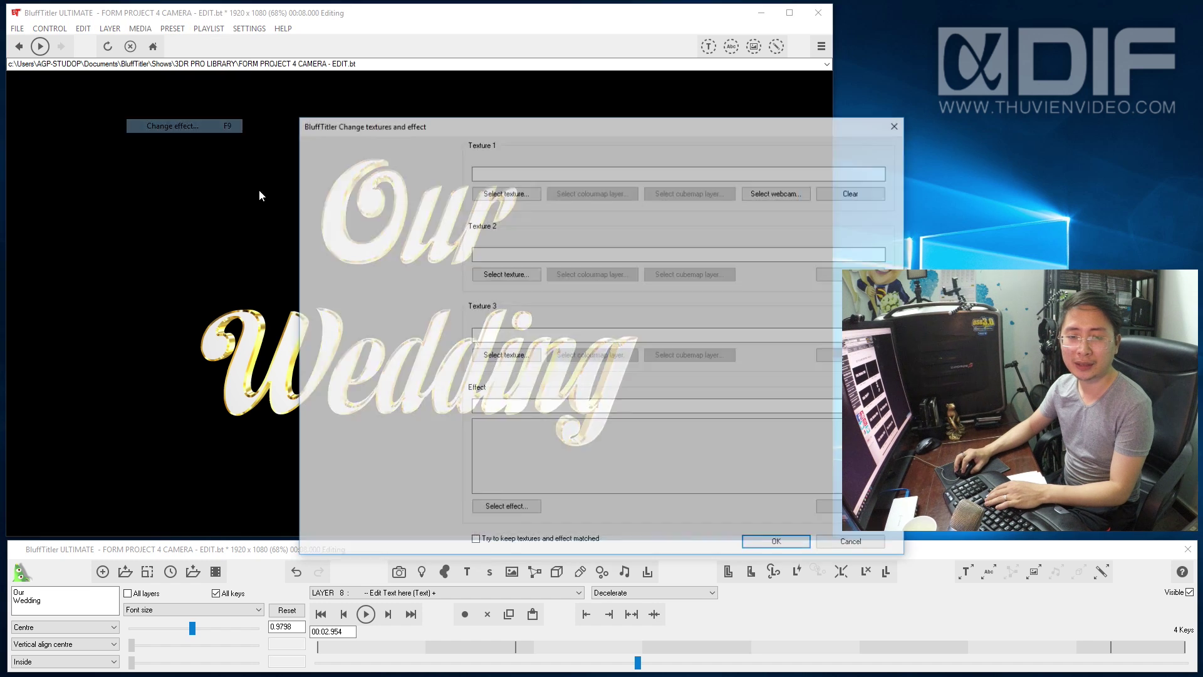
click(501, 513)
double_click(639, 374)
click(508, 193)
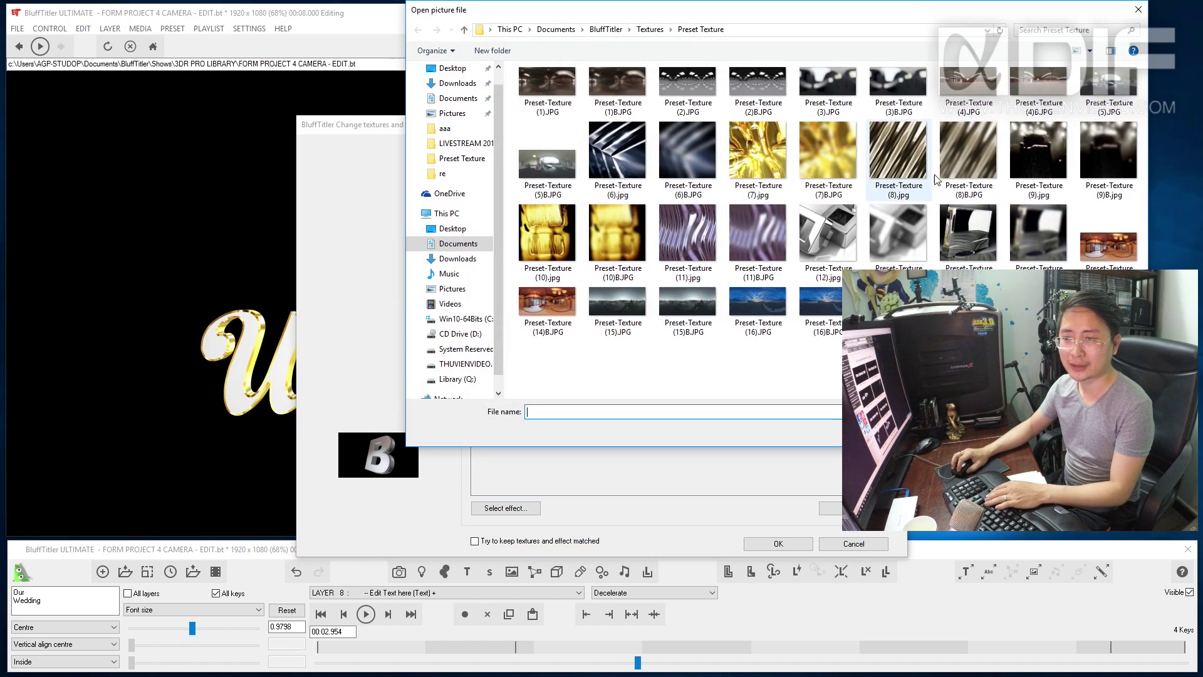
double_click(827, 244)
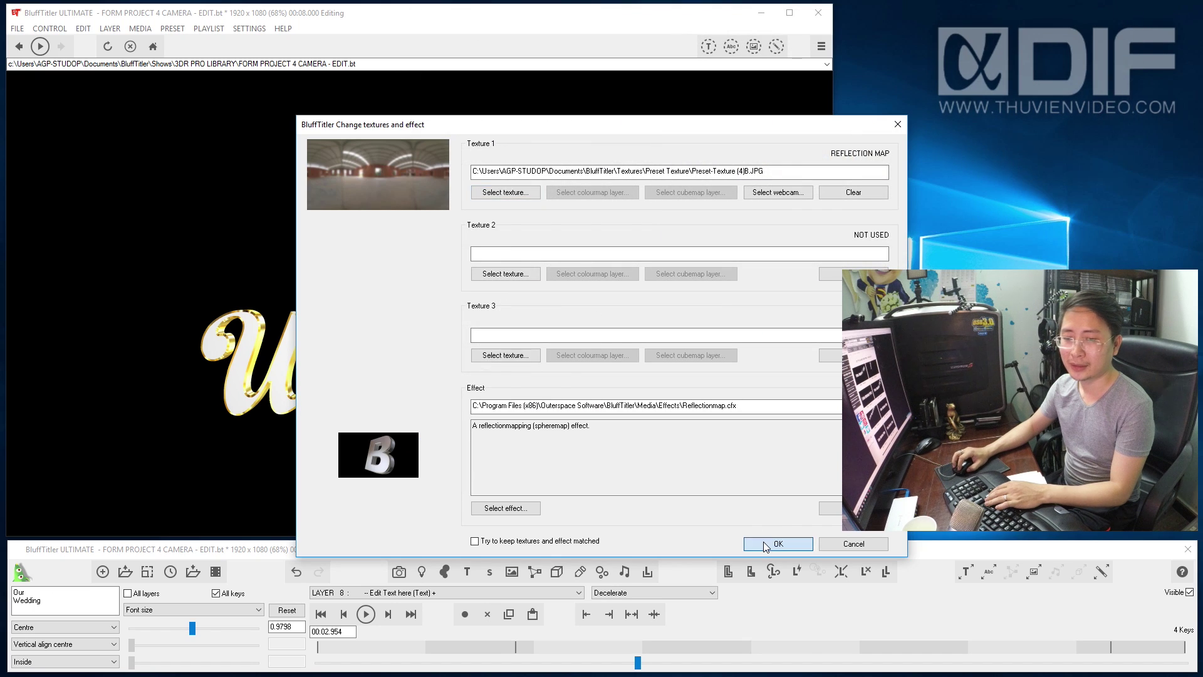
click(772, 543)
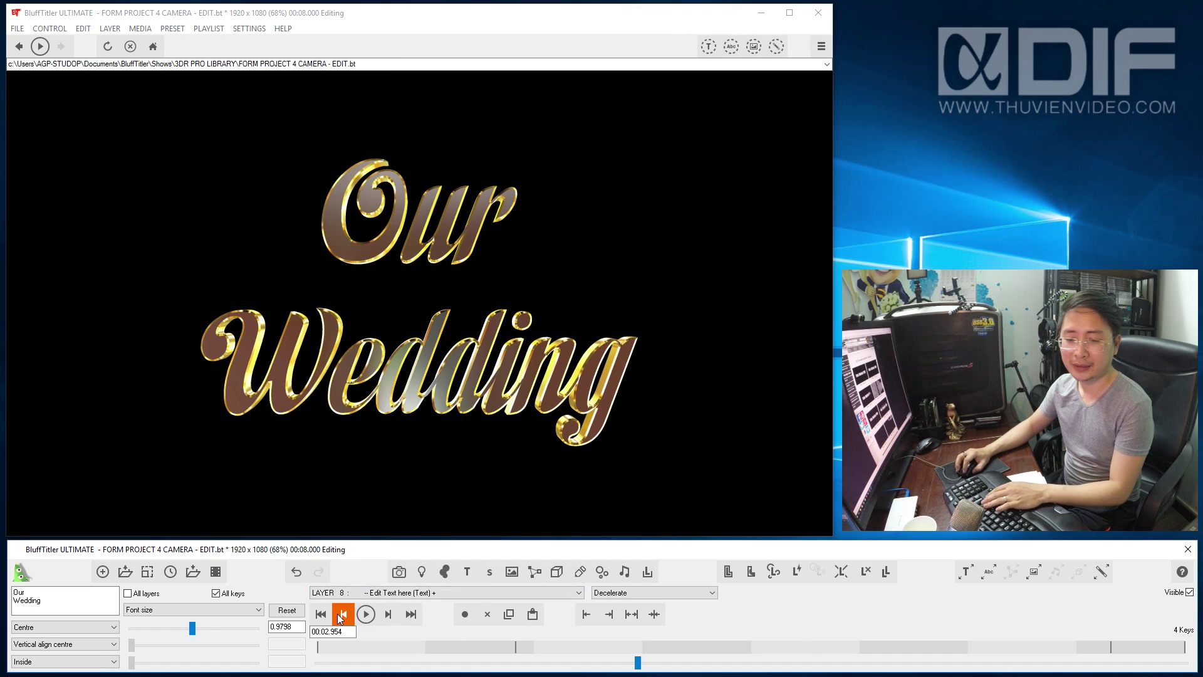
click(343, 616)
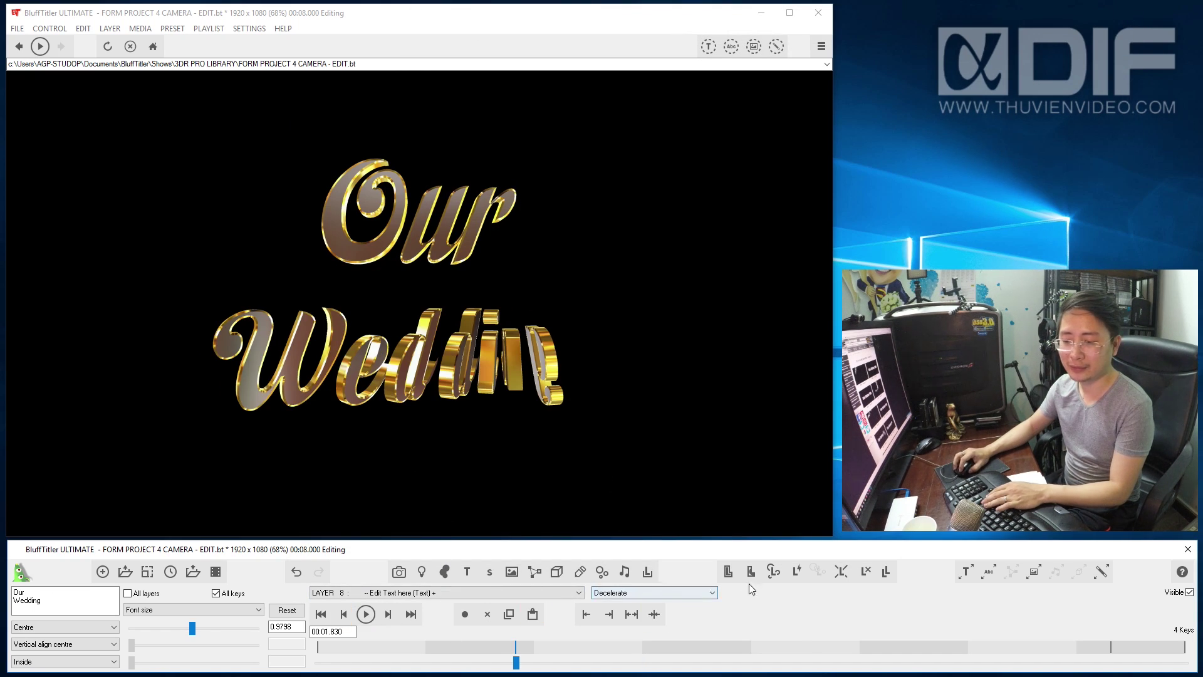
Apply the PAD - Stroked 08 preset to the Our Wedding text and review the animation.
scroll(608, 353, down, 5)
scroll(577, 367, down, 5)
scroll(546, 380, down, 5)
scroll(545, 378, down, 5)
scroll(544, 378, down, 5)
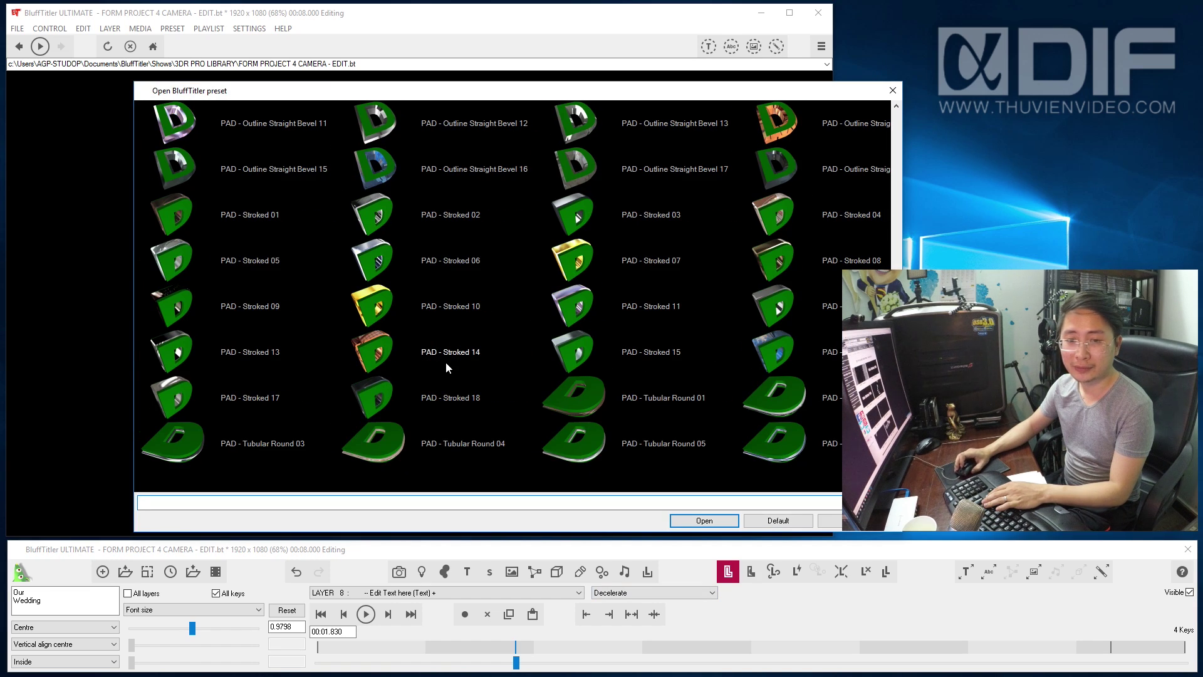
scroll(535, 331, up, 1)
double_click(777, 313)
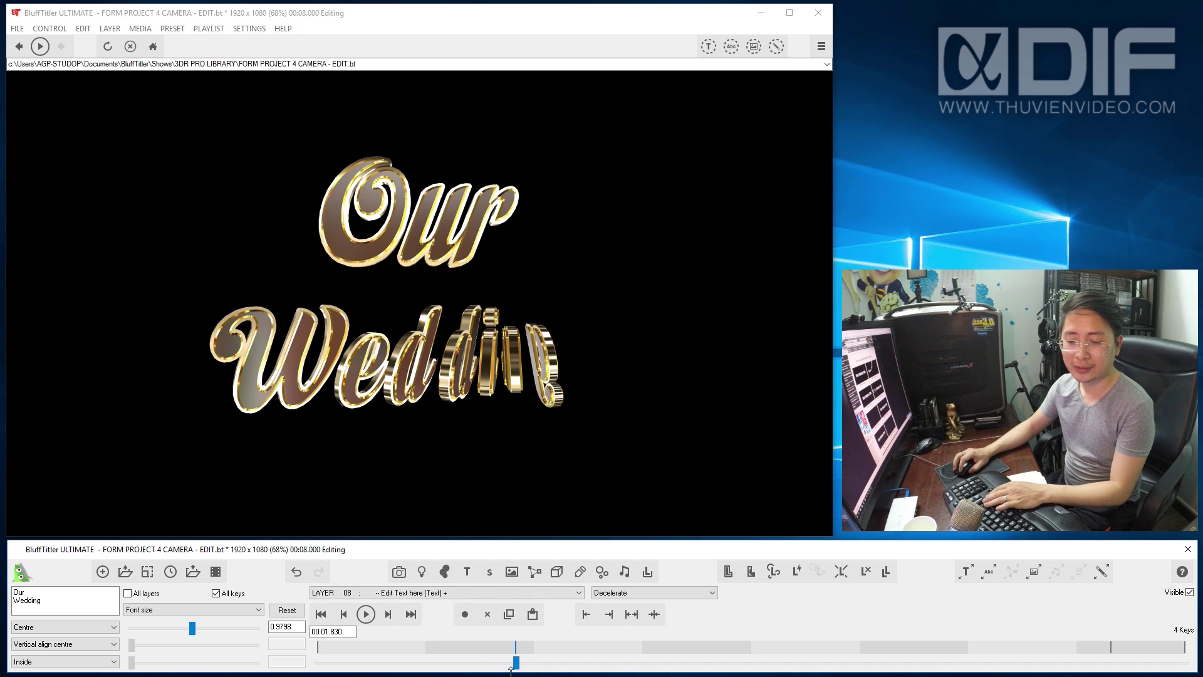
mouse_move(515, 663)
mouse_down()
mouse_move(357, 662)
mouse_move(427, 649)
mouse_move(412, 649)
mouse_move(776, 656)
mouse_move(451, 627)
mouse_up()
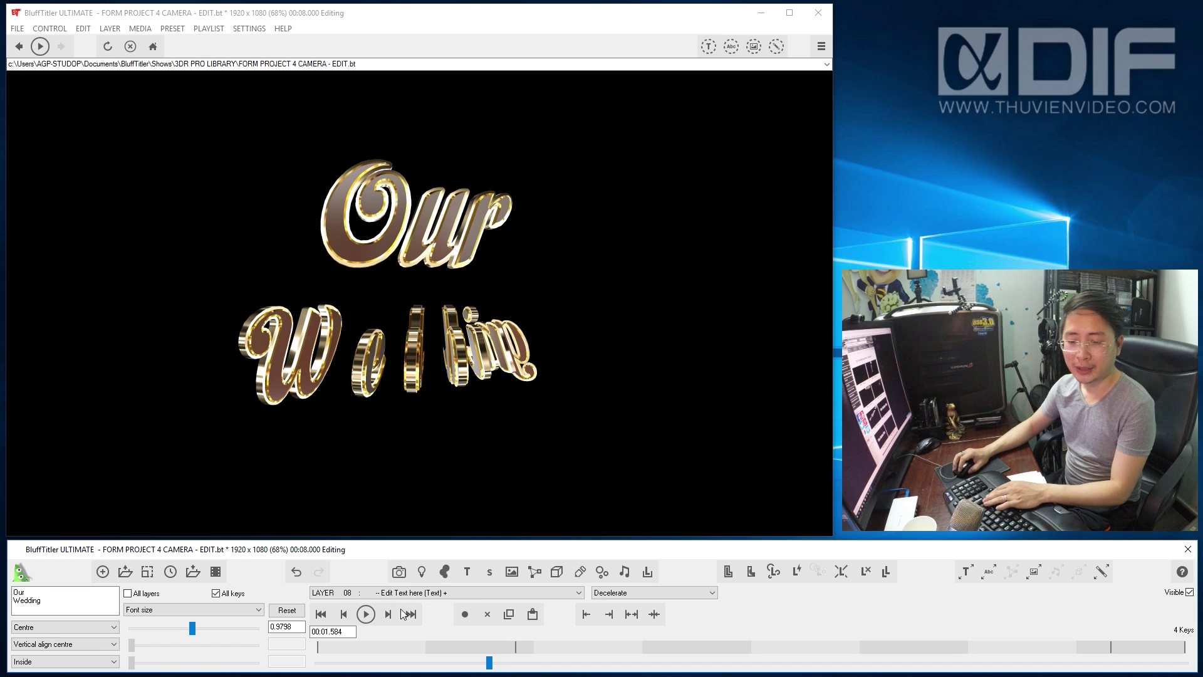
click(386, 614)
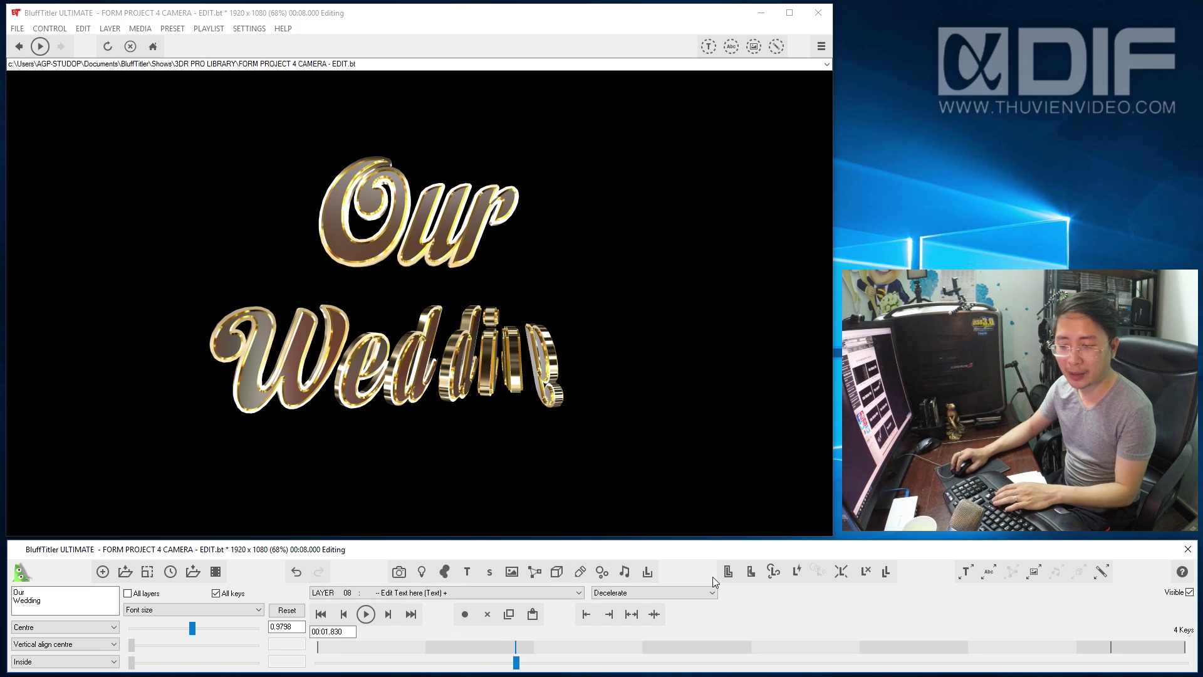
Add a ZShadow preset to the Our Wedding text.
click(728, 570)
scroll(598, 367, down, 5)
scroll(552, 405, down, 3)
scroll(547, 399, down, 1)
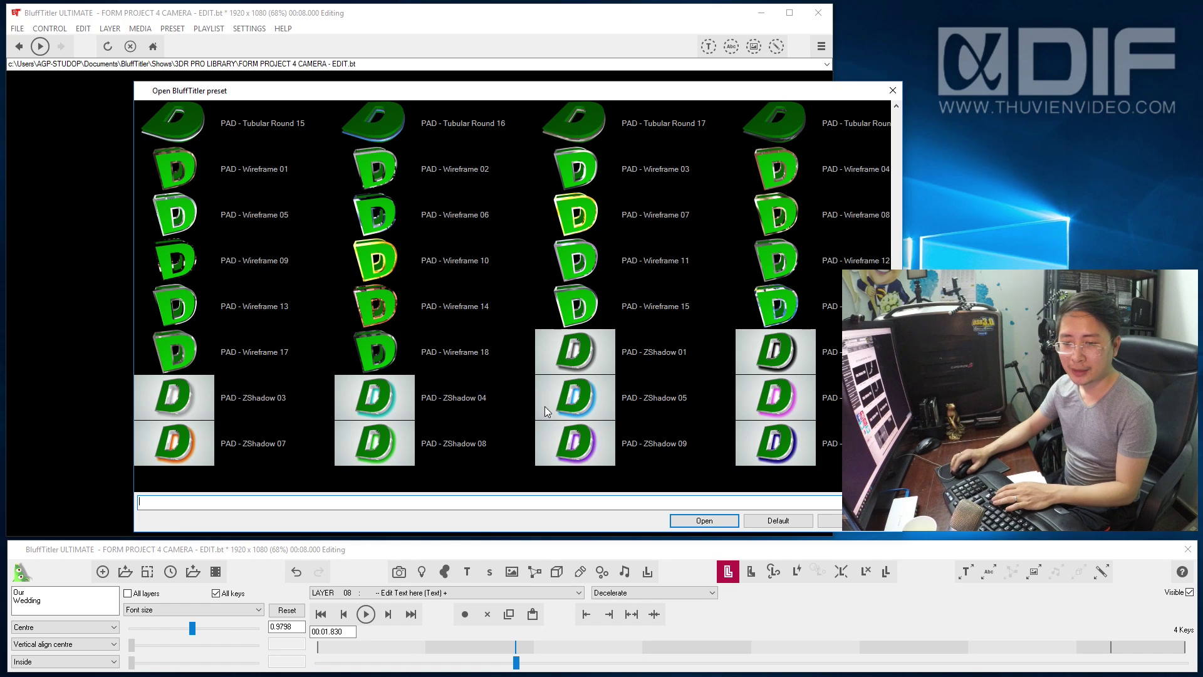
double_click(577, 357)
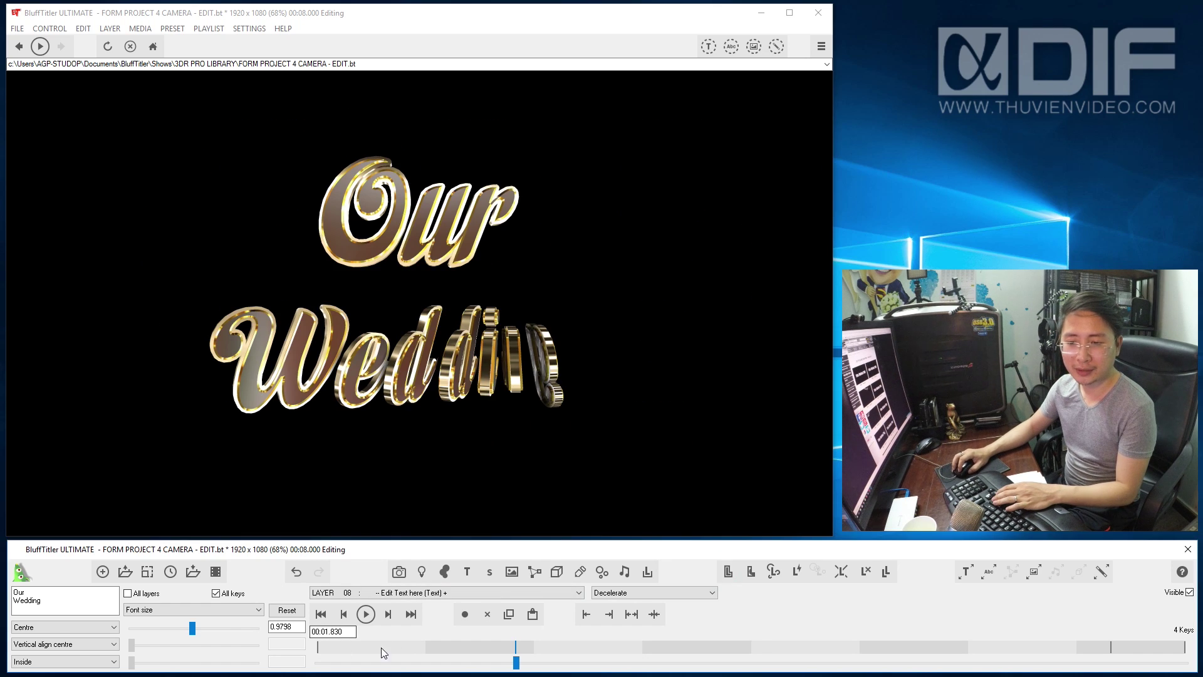
click(425, 592)
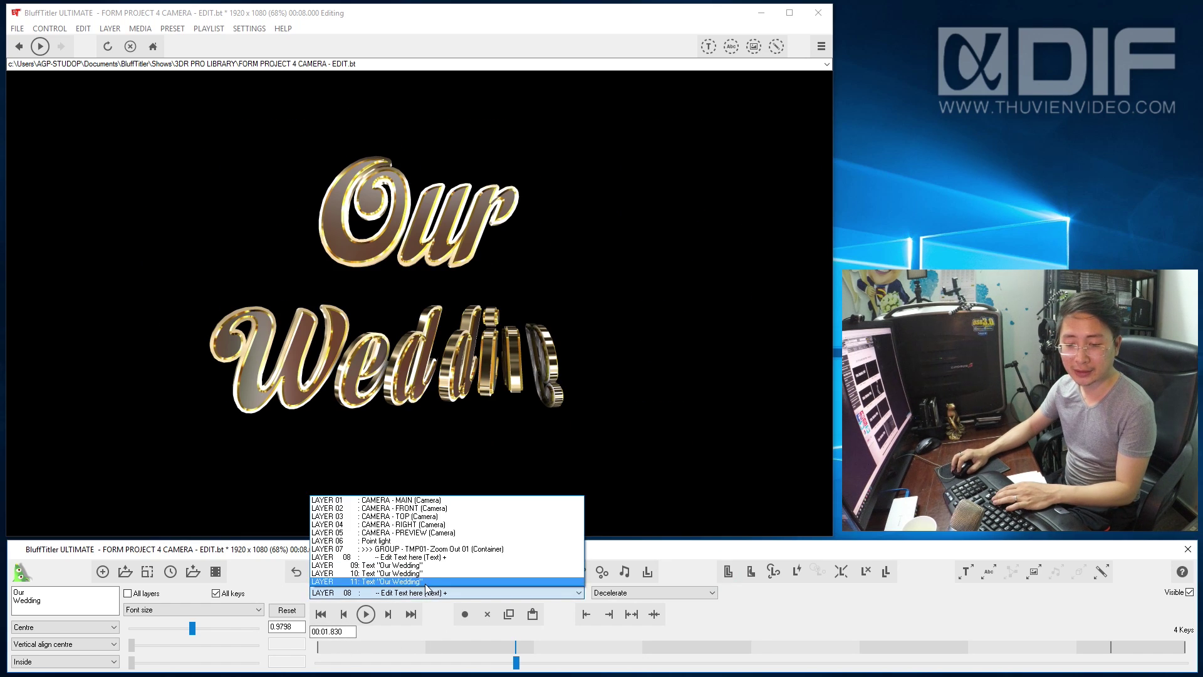
Give layer 11 light-disc decorations at size 3.03 and view the finished title at 00:02.879.
click(425, 581)
click(169, 609)
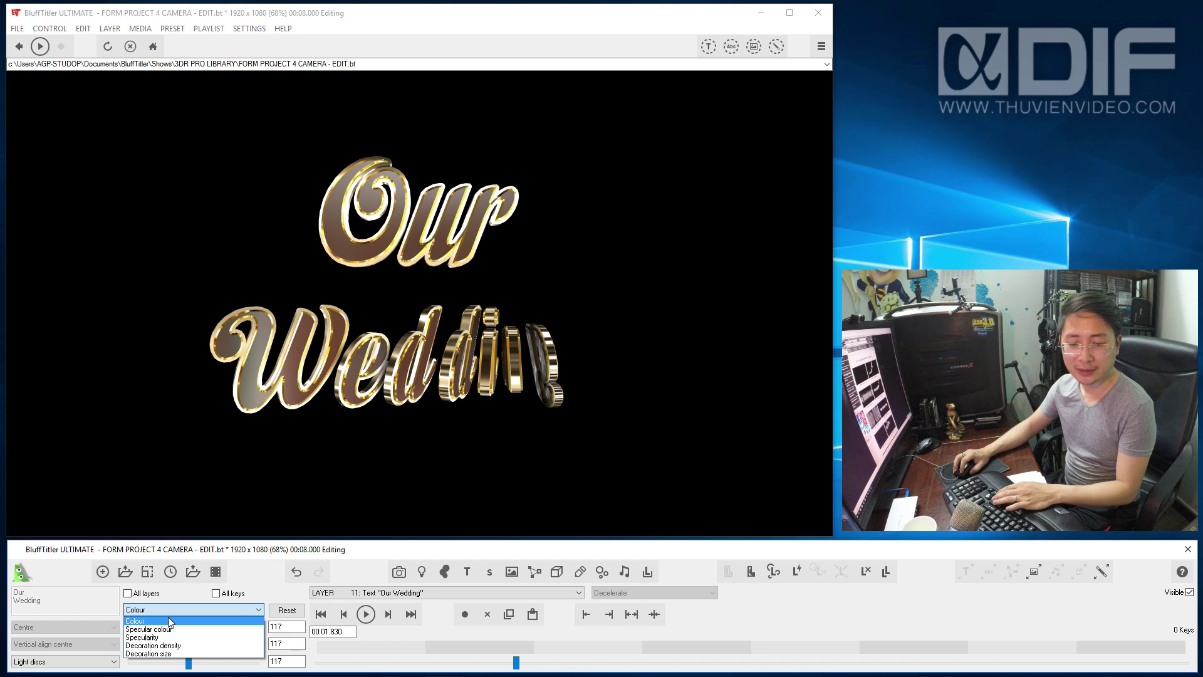
click(155, 654)
drag(131, 662, 153, 669)
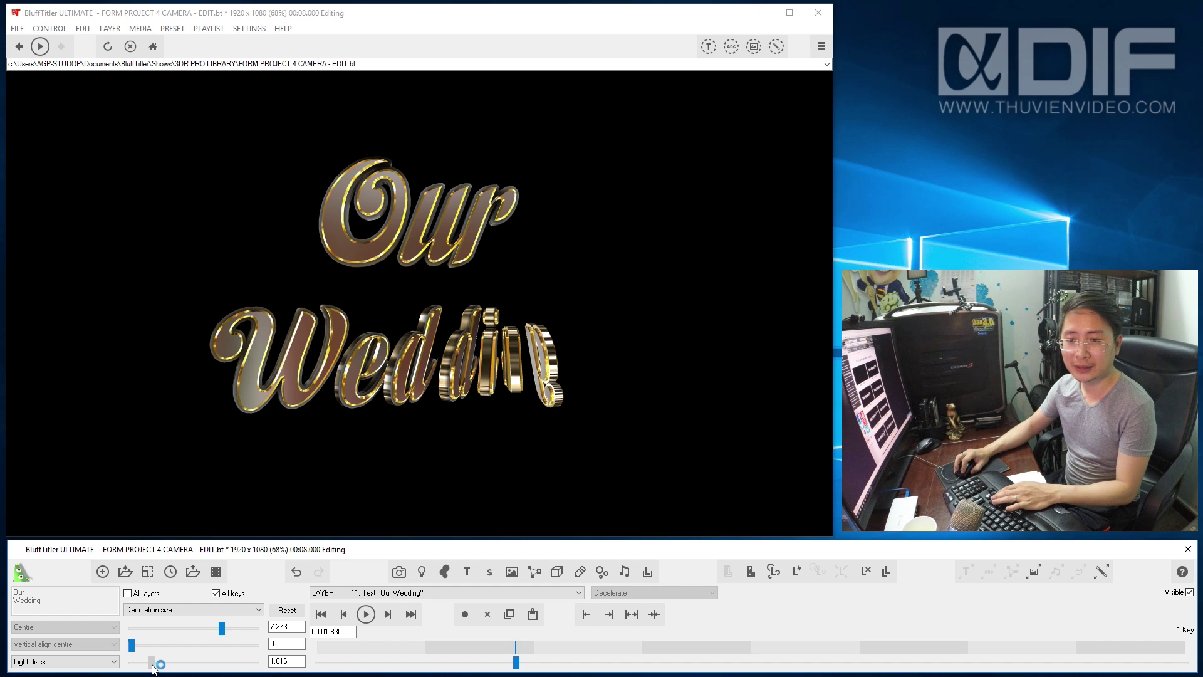
click(220, 628)
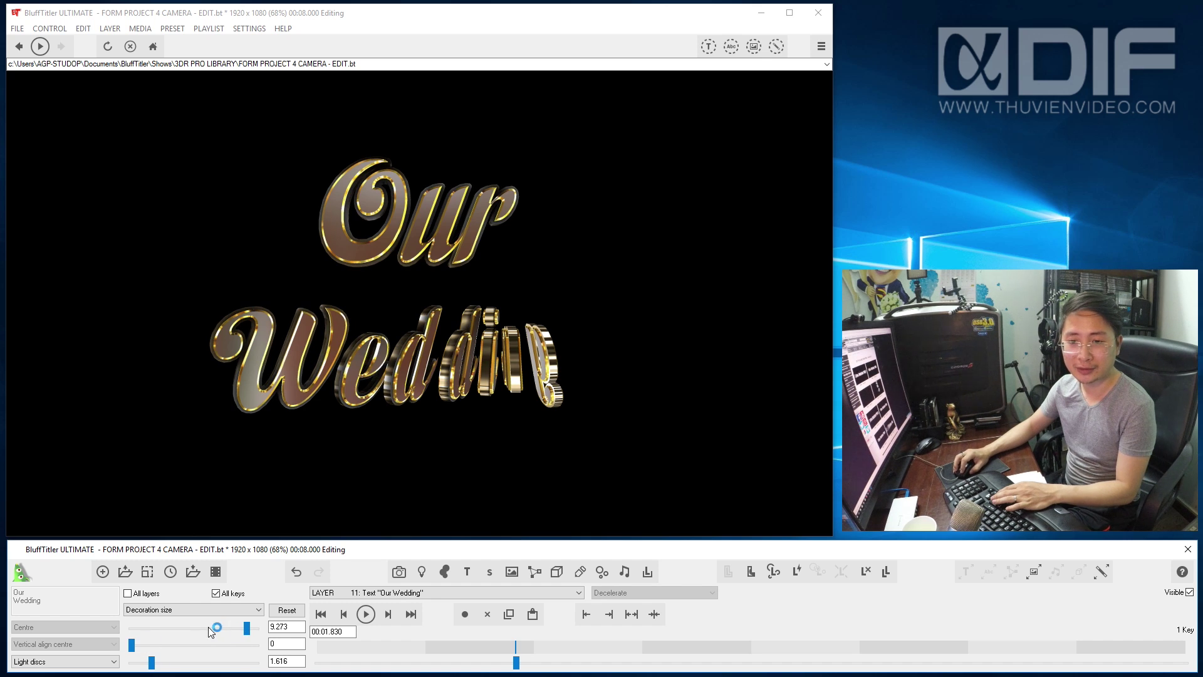
drag(251, 632, 170, 630)
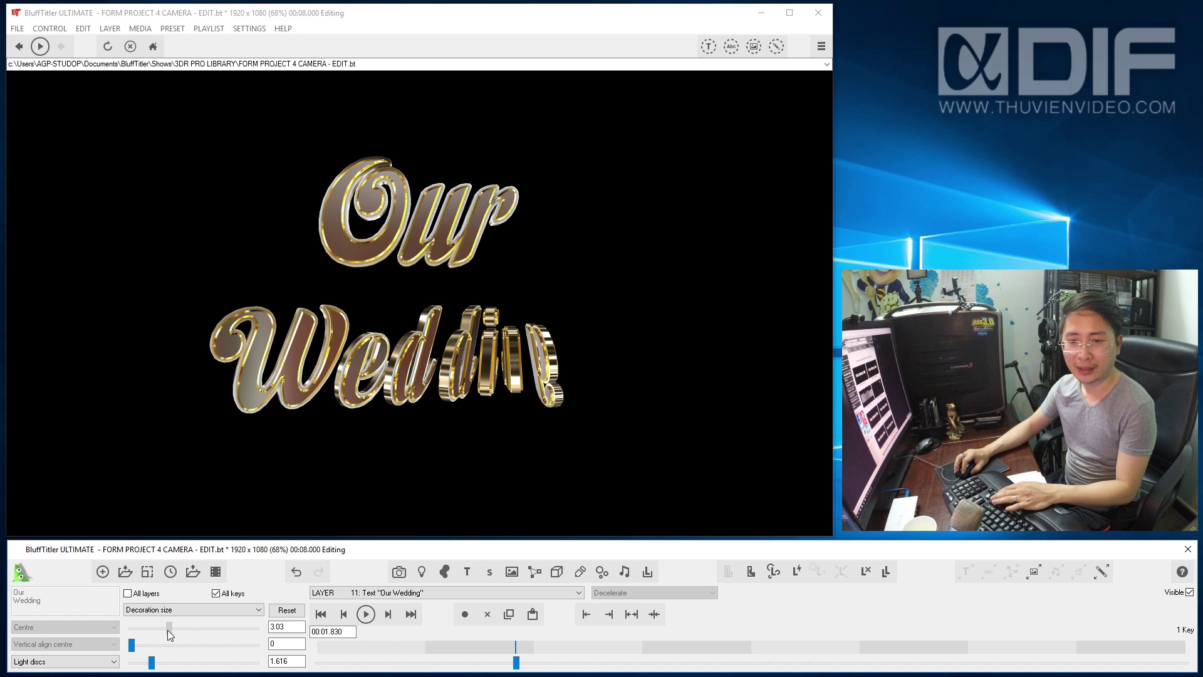
mouse_move(516, 662)
mouse_down()
mouse_move(457, 662)
mouse_move(1137, 663)
mouse_up()
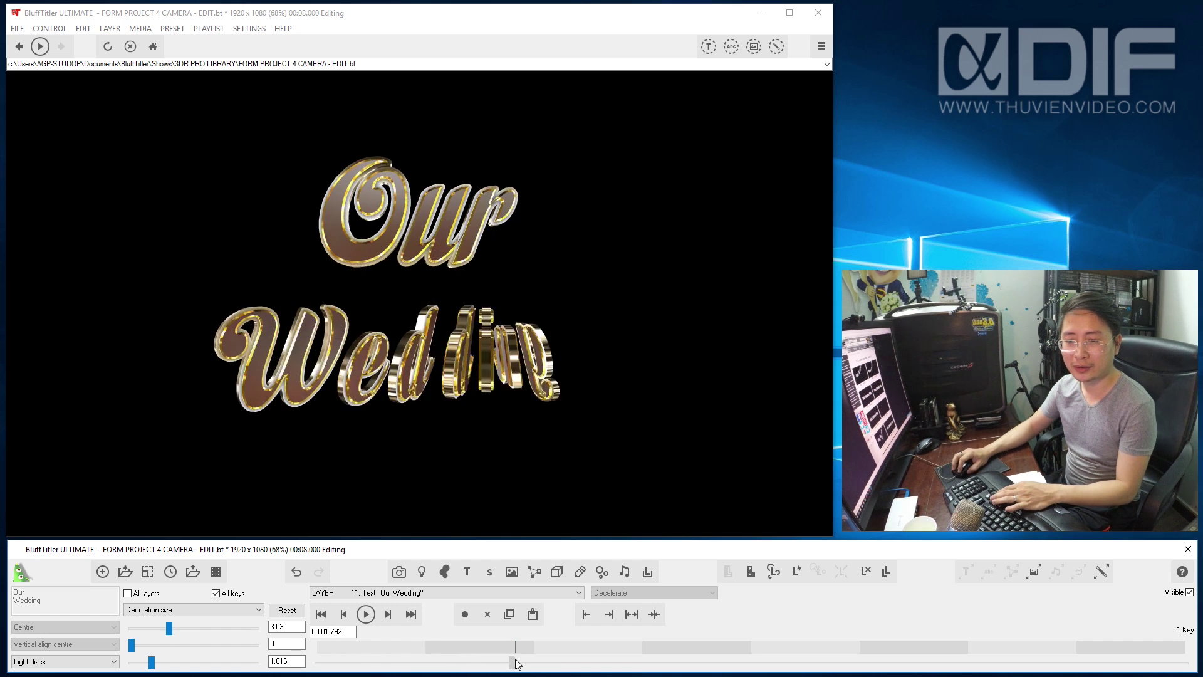
click(630, 663)
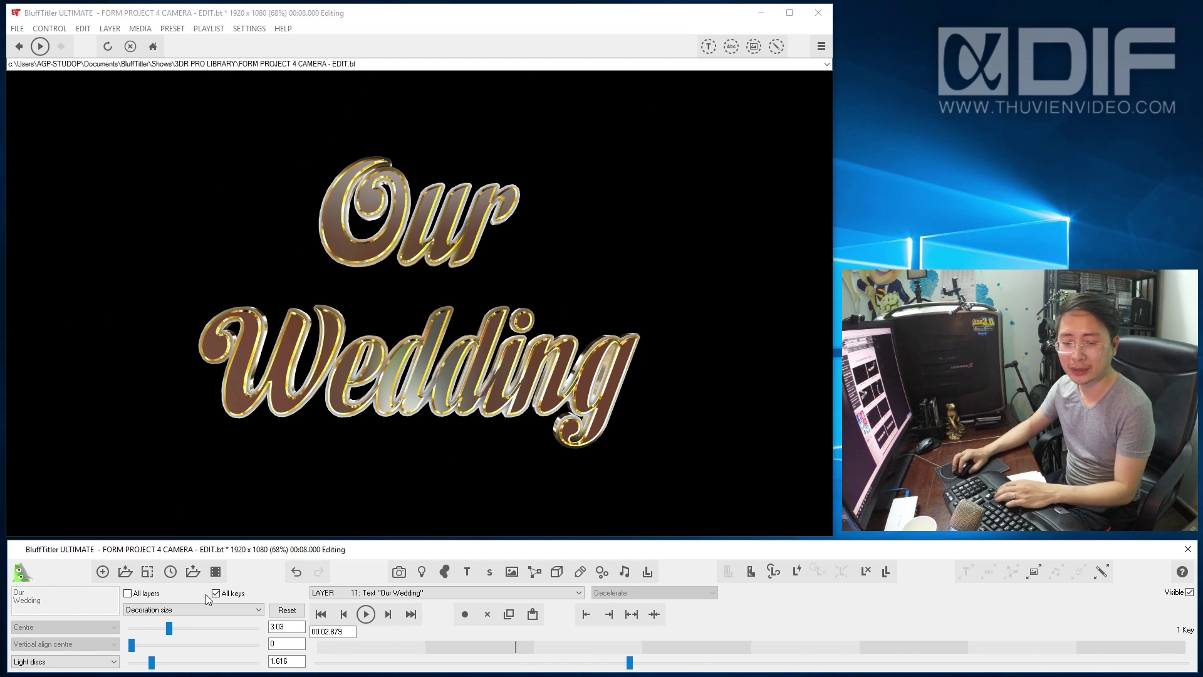
Switch to layer 10 and choose its FX Reflection rotation property.
click(169, 608)
click(170, 614)
click(361, 598)
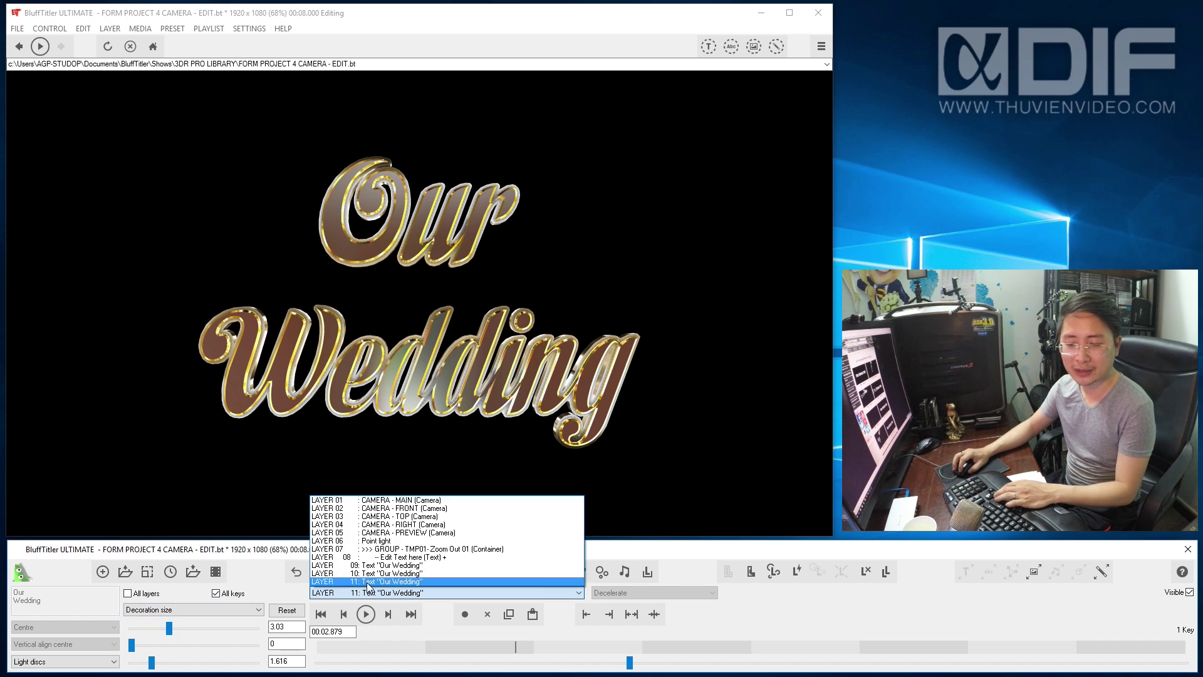
click(376, 580)
click(167, 611)
click(153, 598)
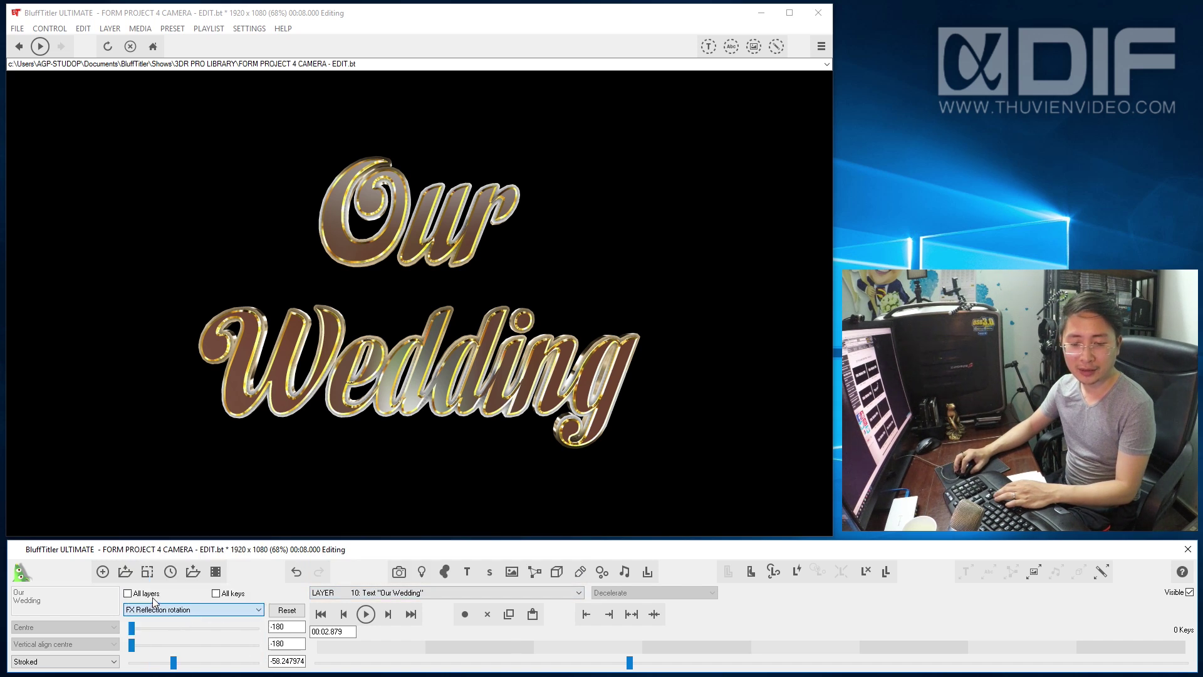
Key the reflection rotation at 00:00 and 00:08, then play the sweep to check it.
key(Home)
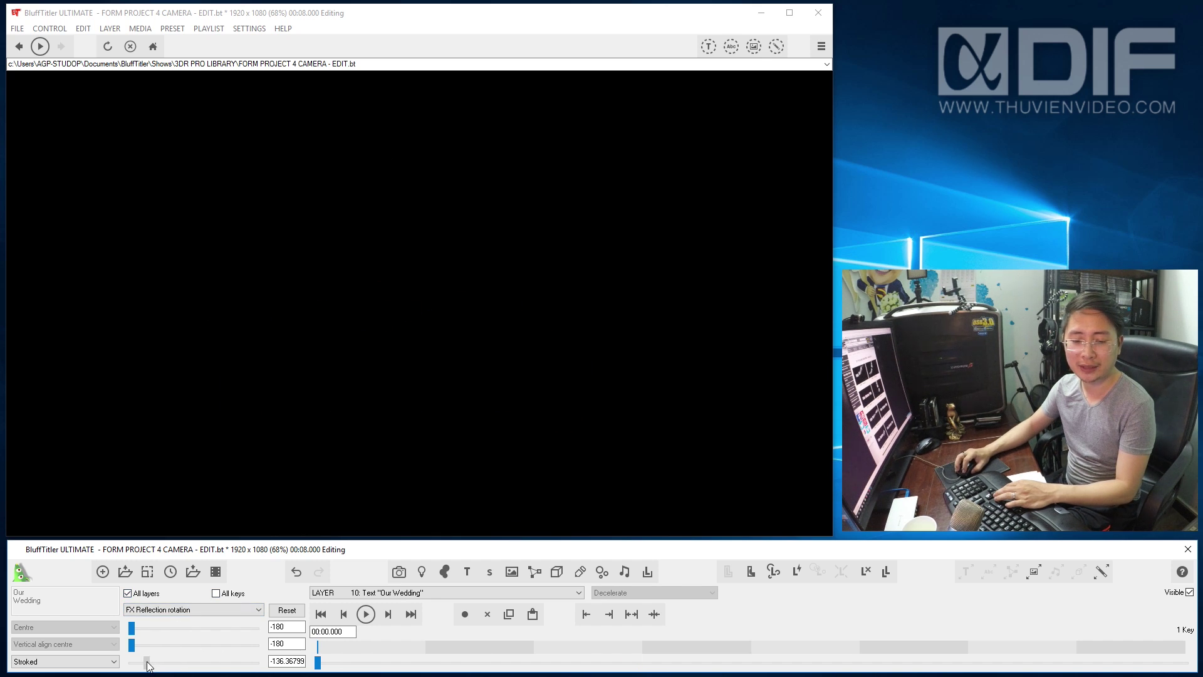
drag(325, 665, 1184, 662)
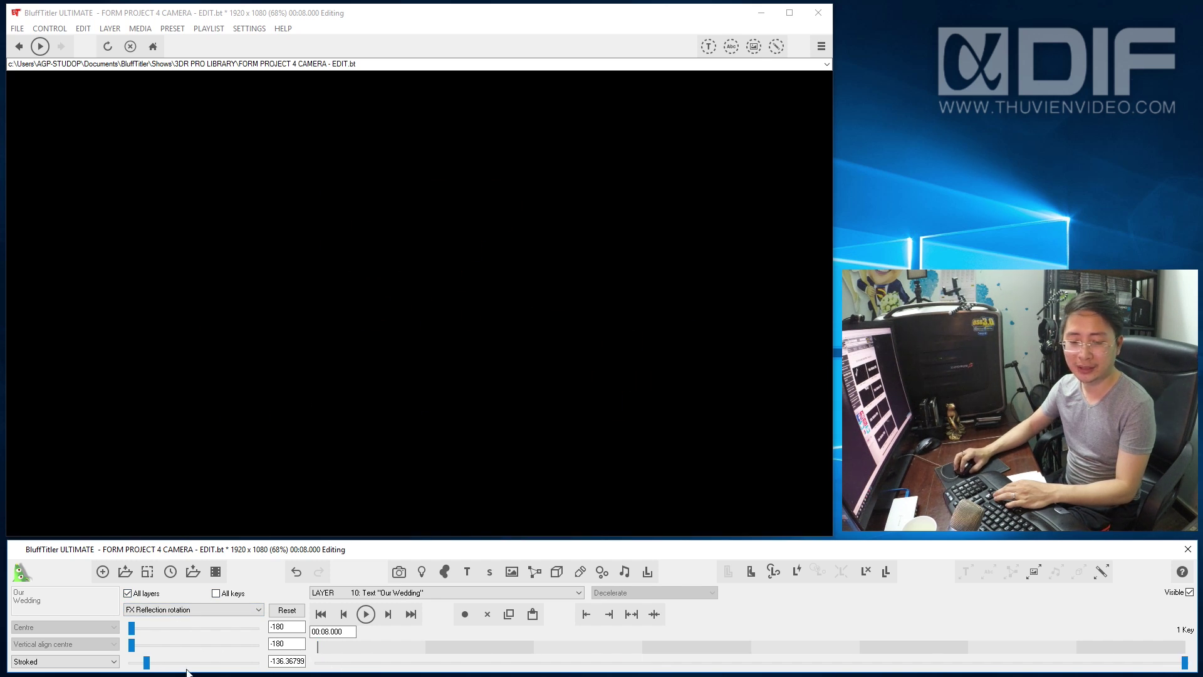
click(365, 614)
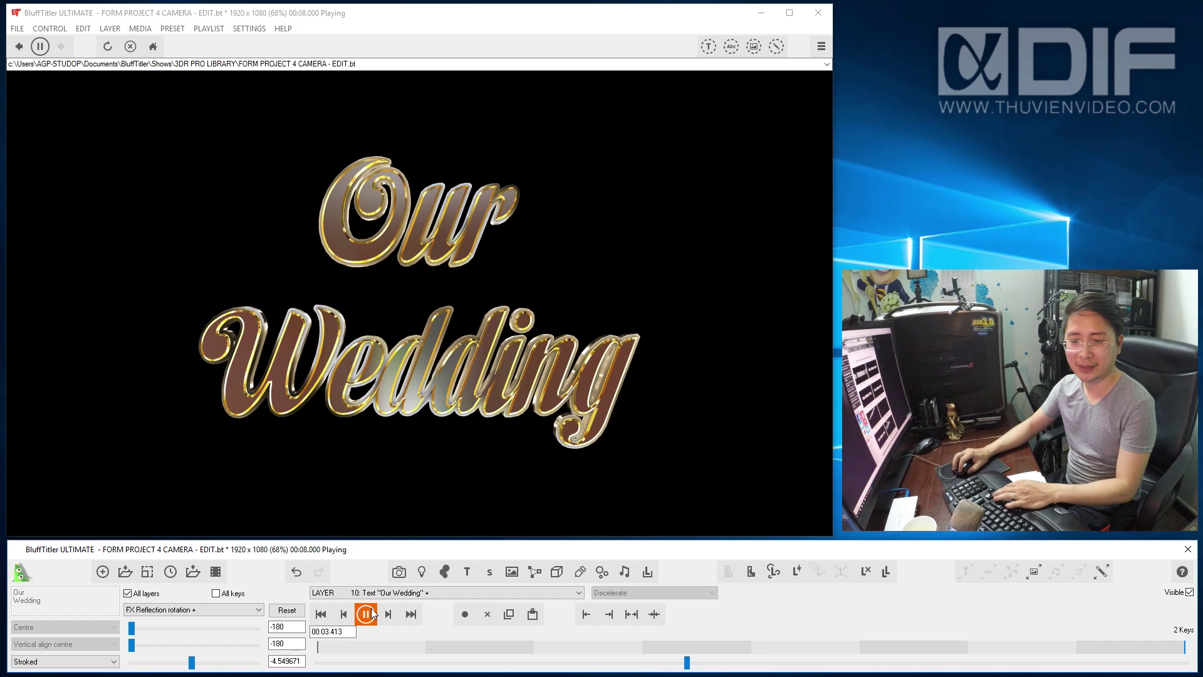
click(367, 614)
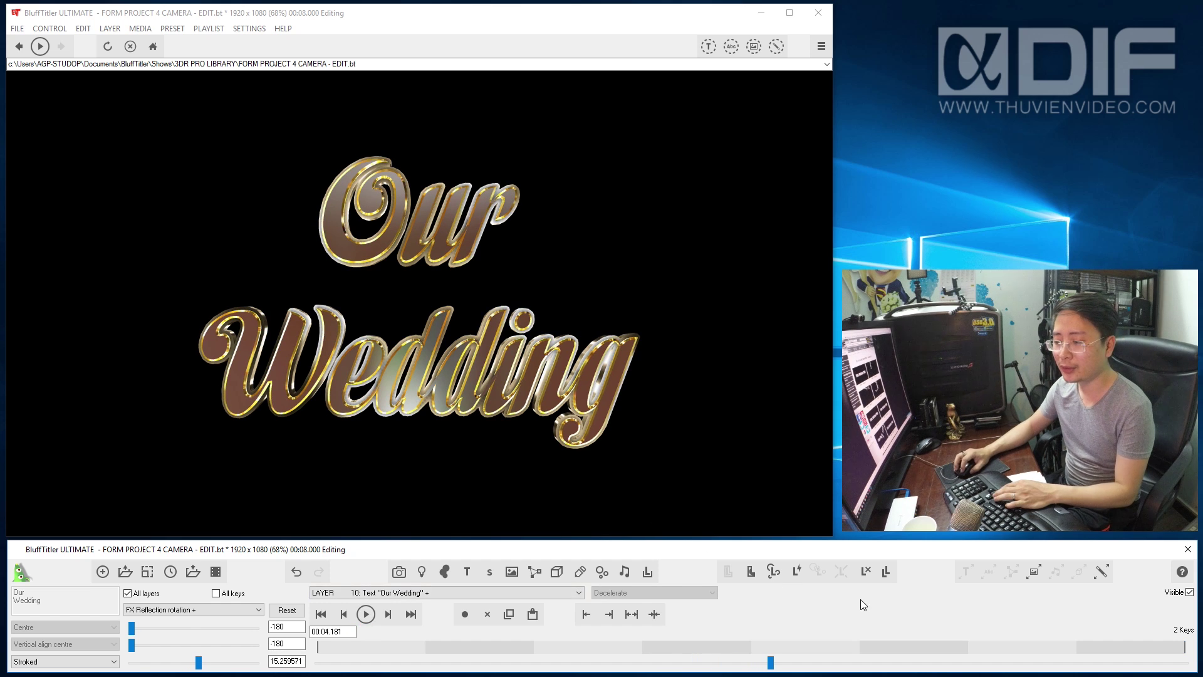
click(489, 593)
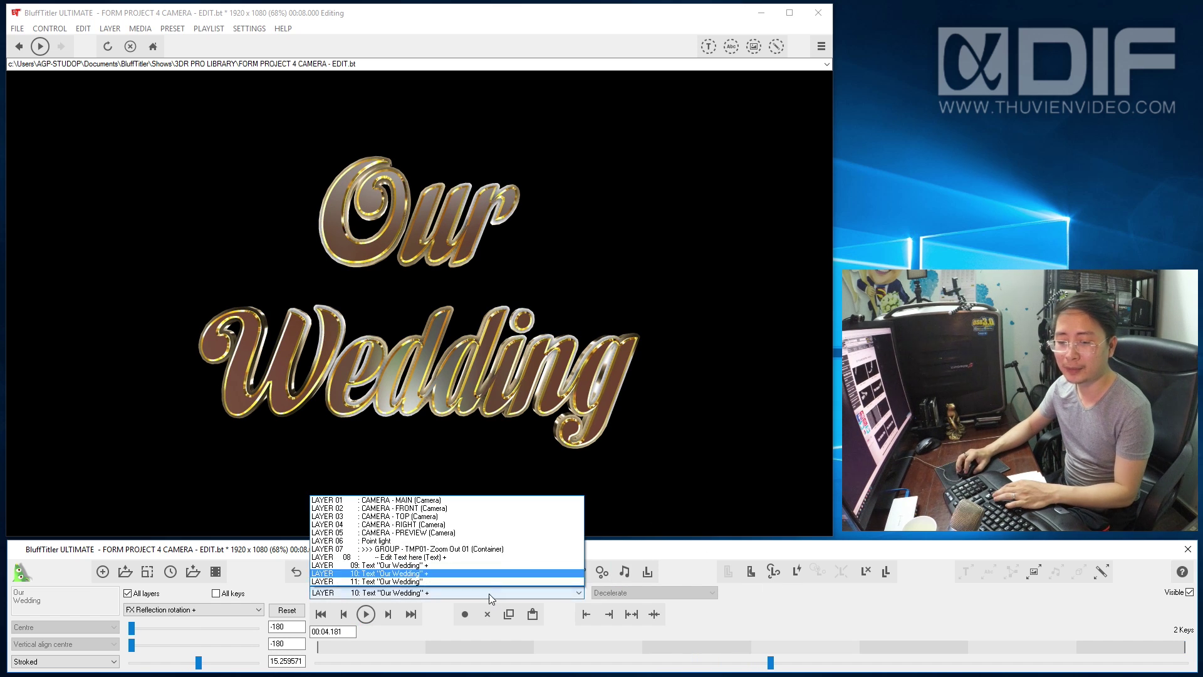
Set layer 07's group rotation to about -58 at the start of the animation.
click(417, 550)
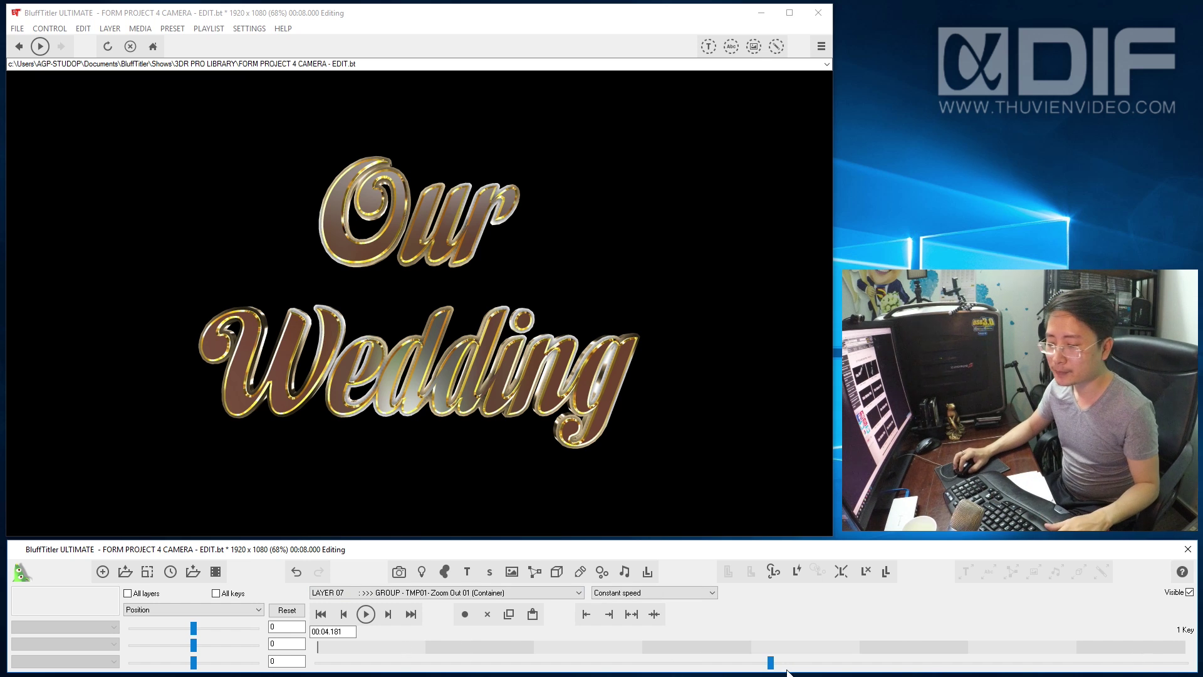
drag(771, 662, 309, 655)
click(175, 609)
click(169, 628)
drag(196, 628, 185, 624)
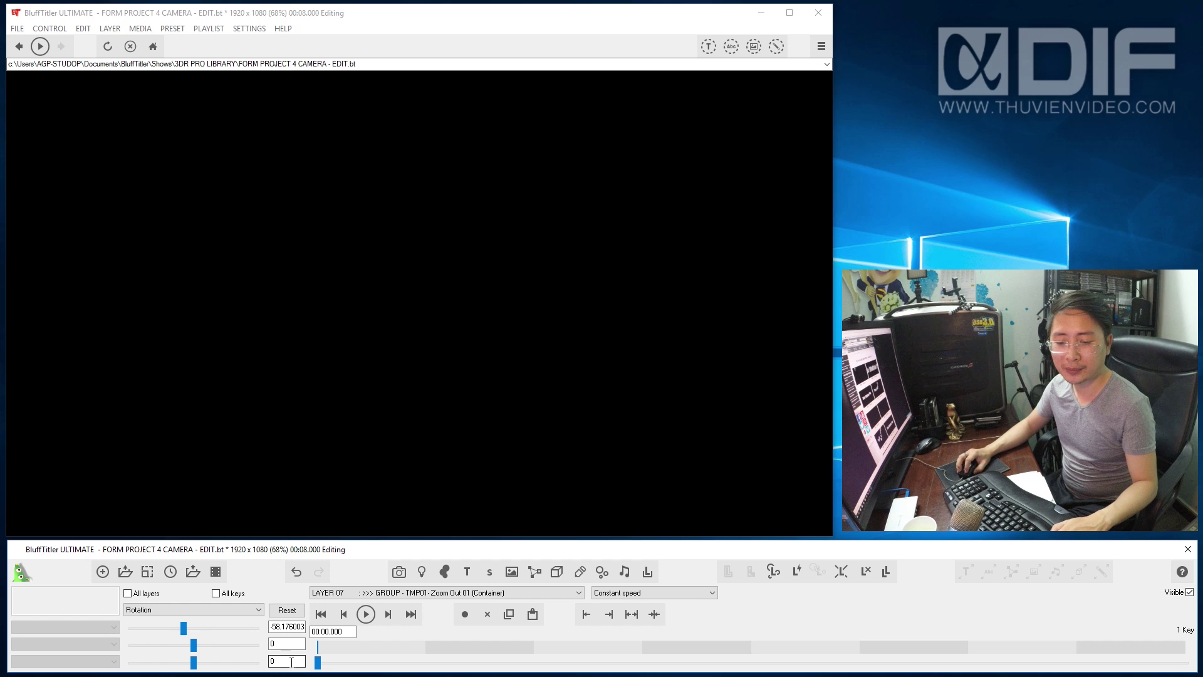
Rotate the group back to face front near the end and preview the rotation.
drag(318, 662, 1078, 663)
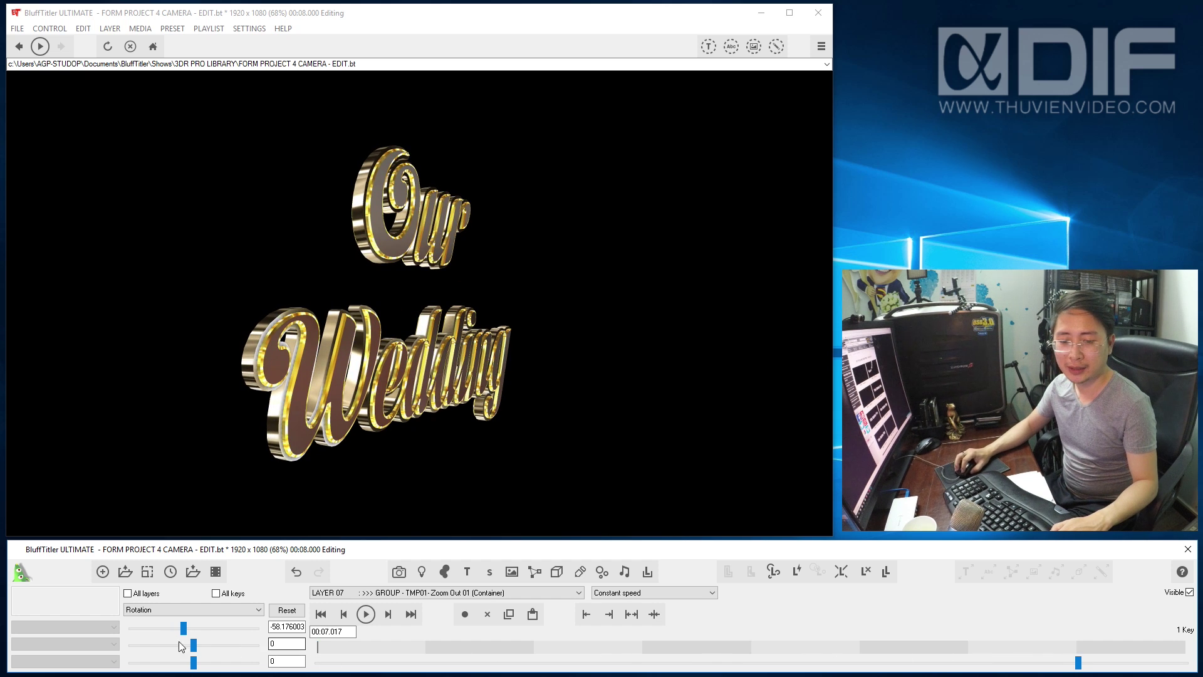
drag(182, 629, 194, 629)
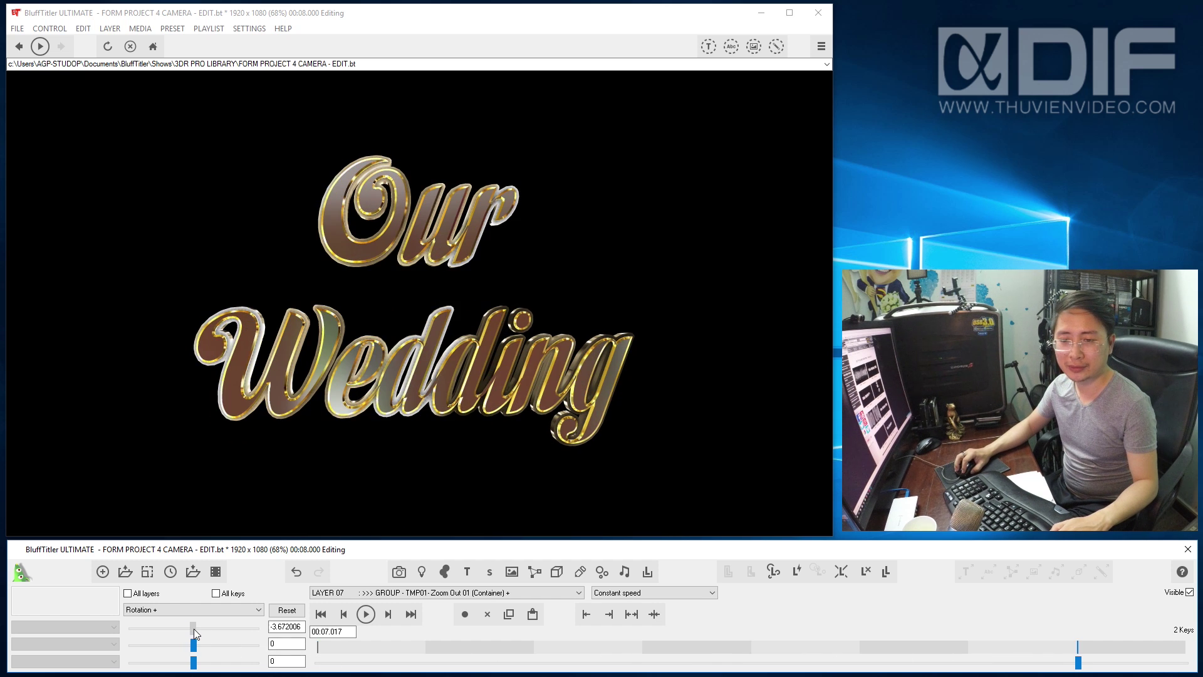
click(370, 615)
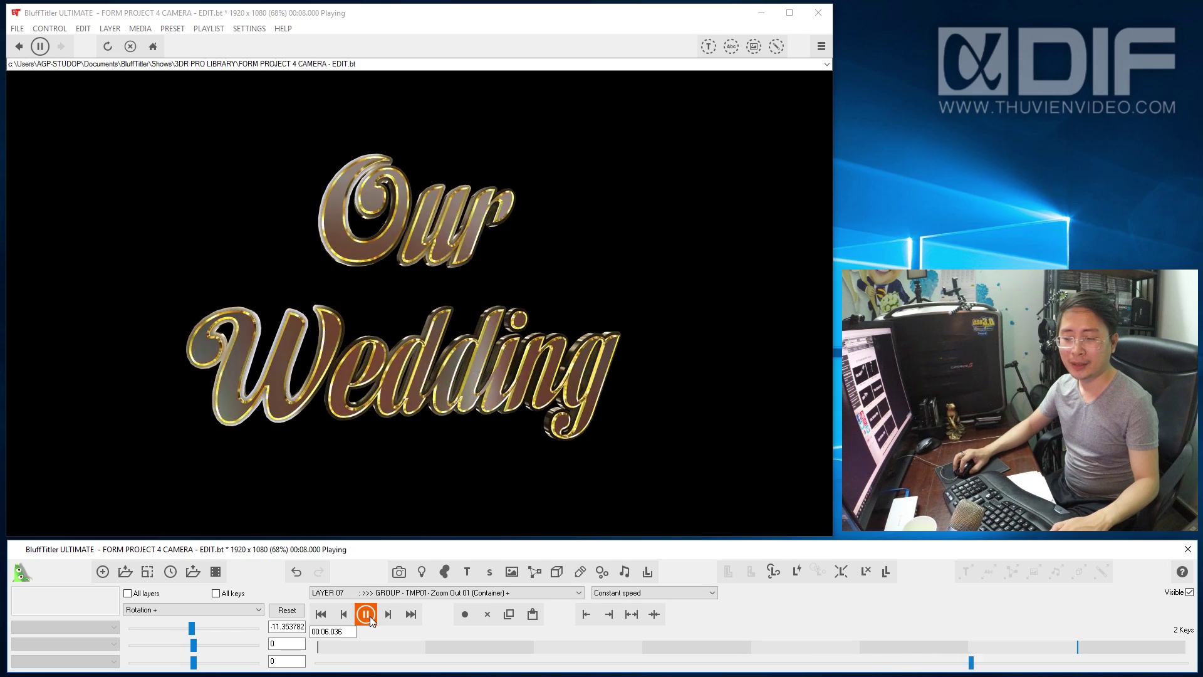
click(370, 615)
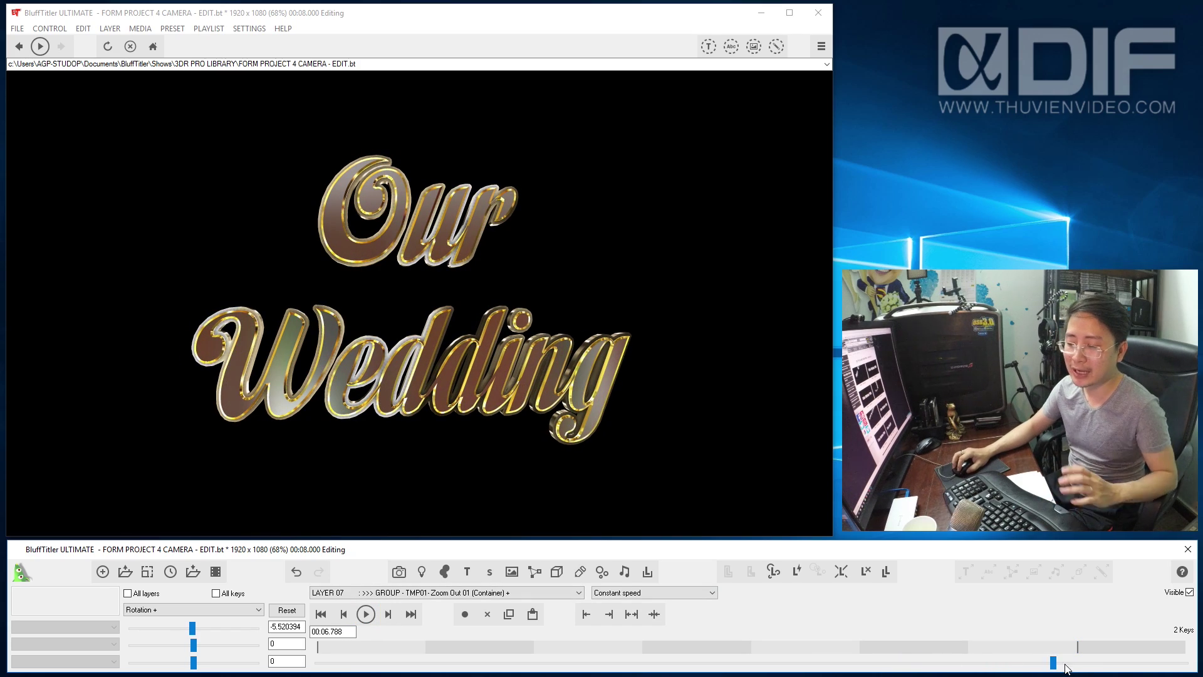
mouse_move(1053, 663)
mouse_down()
mouse_move(594, 641)
mouse_move(624, 645)
mouse_up()
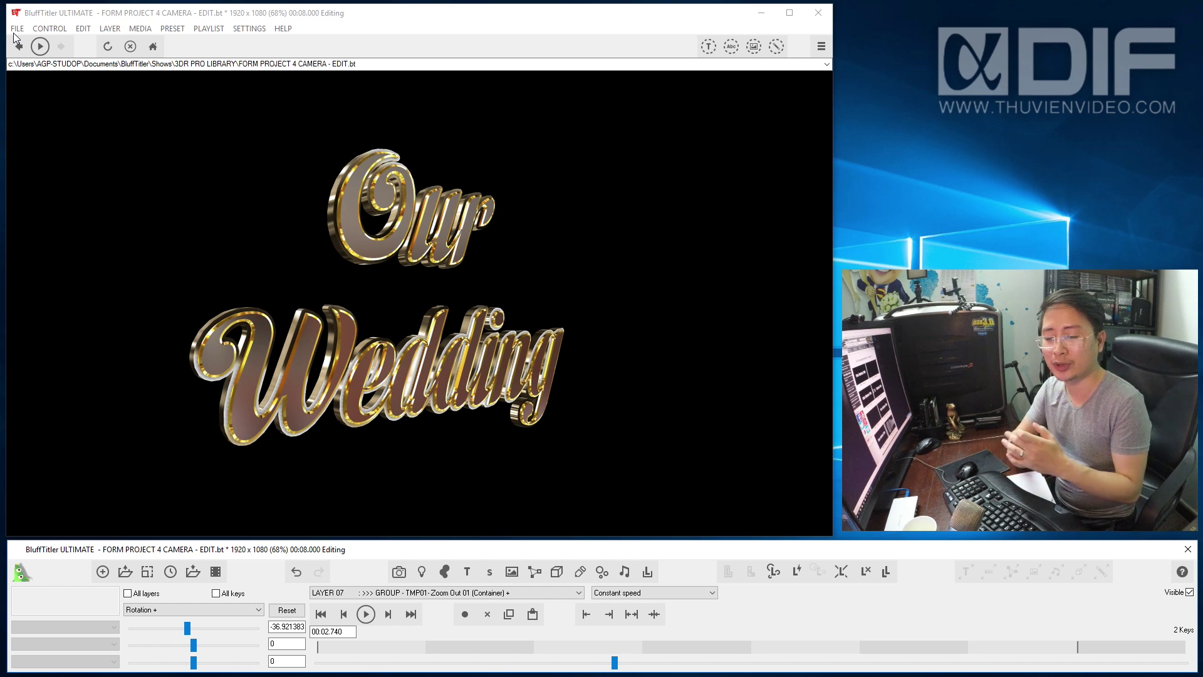
Select the Our Wedding text layer, check an early frame, and browse to the Shows folder to open a show.
click(385, 249)
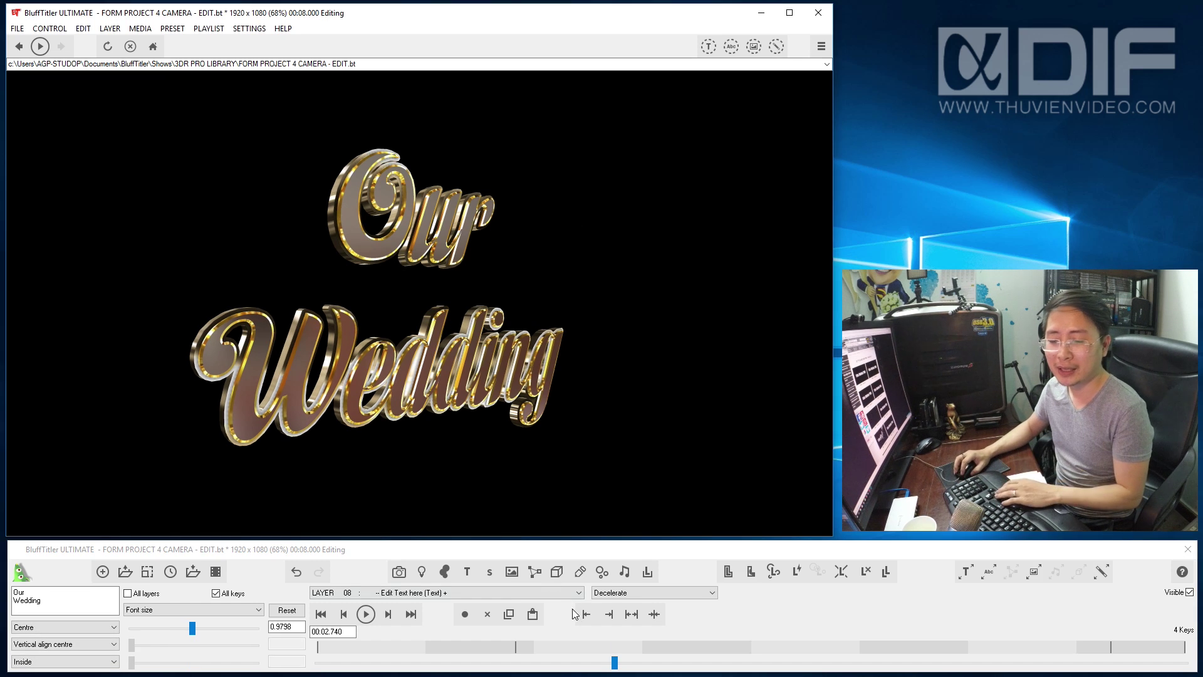
drag(614, 663, 629, 654)
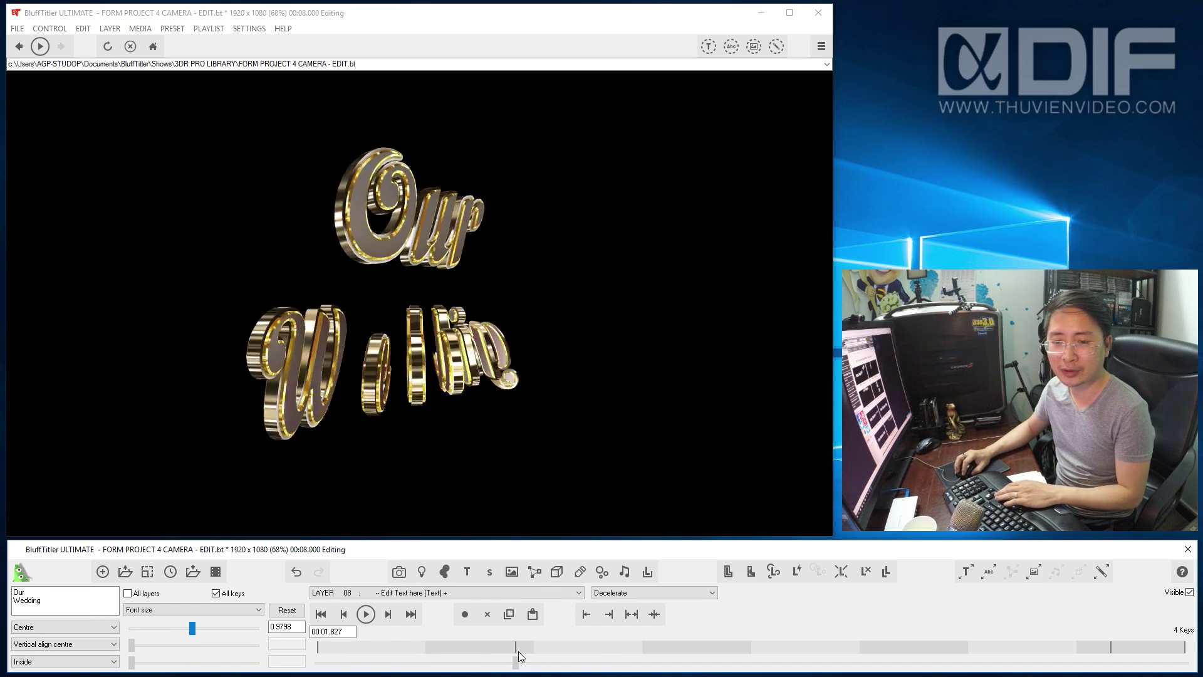
mouse_move(626, 661)
mouse_down()
mouse_move(373, 660)
mouse_move(608, 658)
mouse_up()
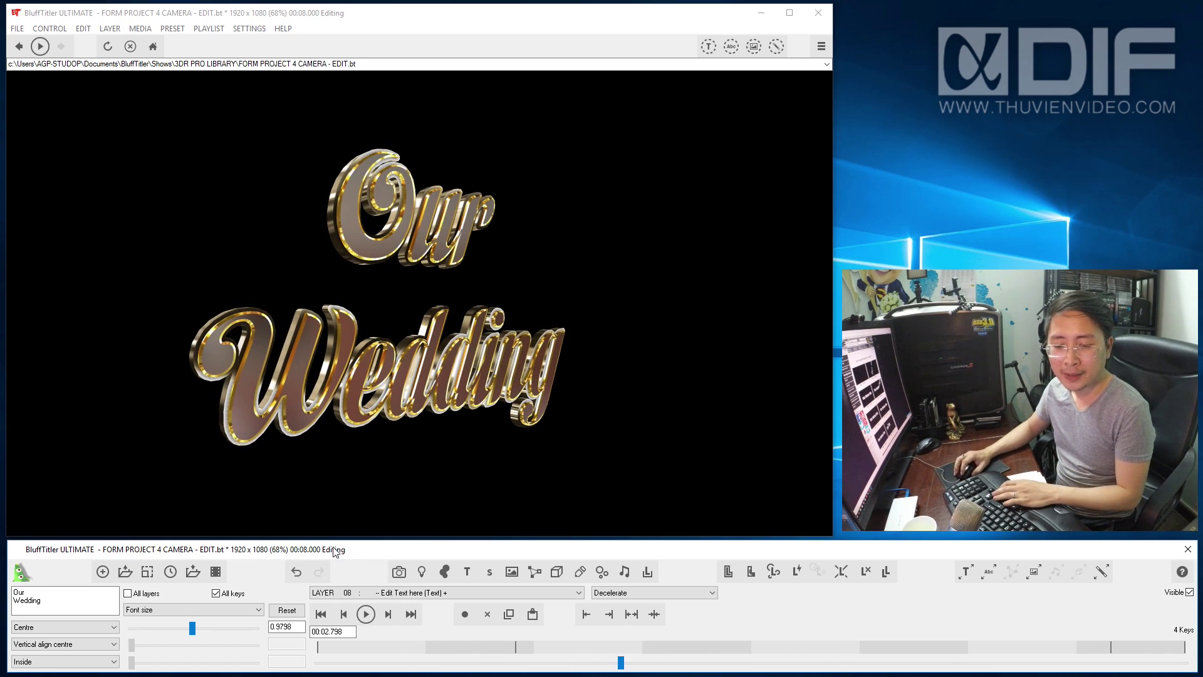
key(ctrl+o)
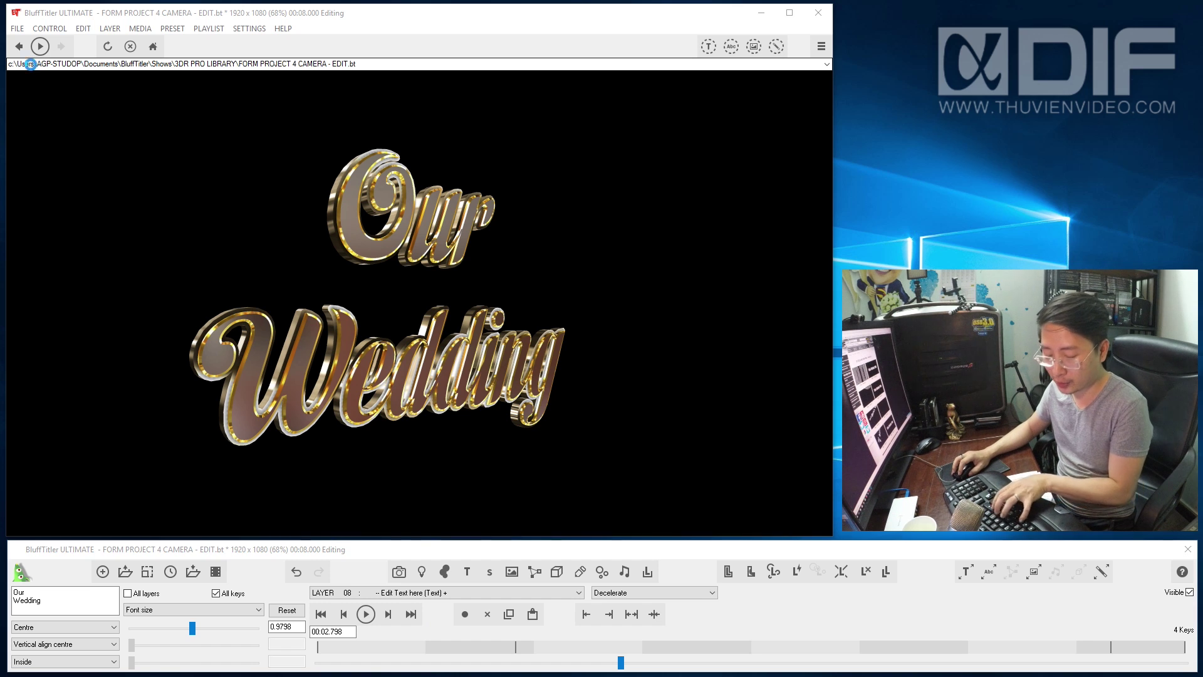
click(468, 113)
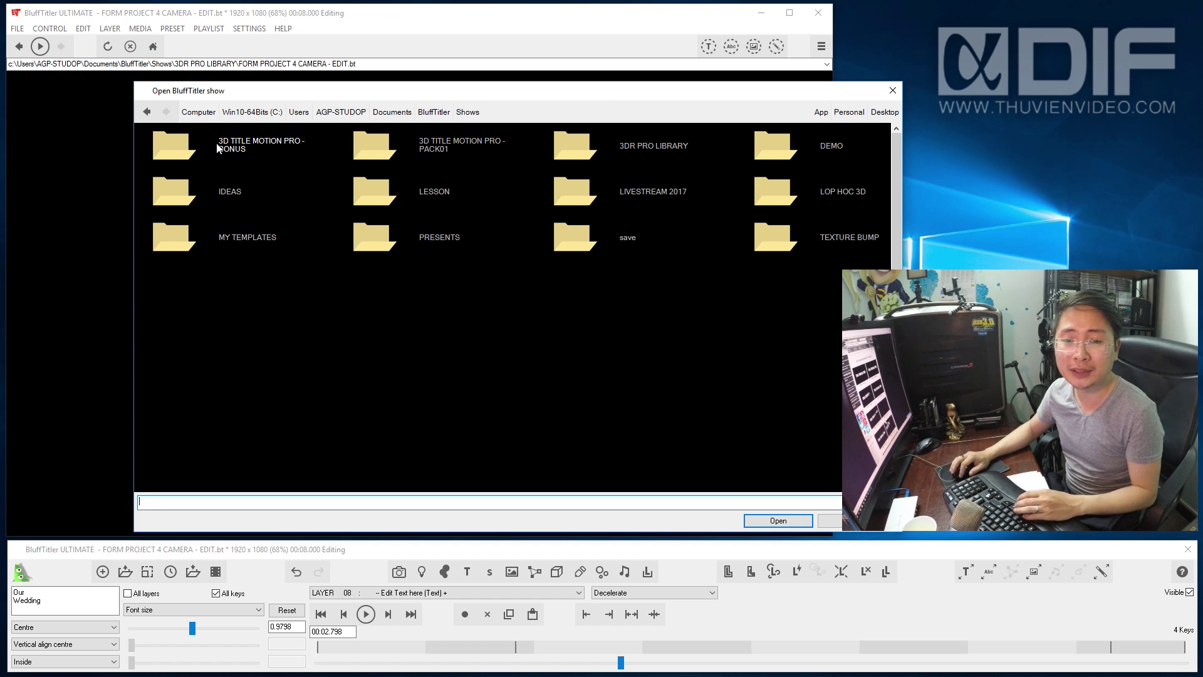
Open the 3D TITLE MOTION PRO - BONUS folder and load its first bonus show.
double_click(218, 147)
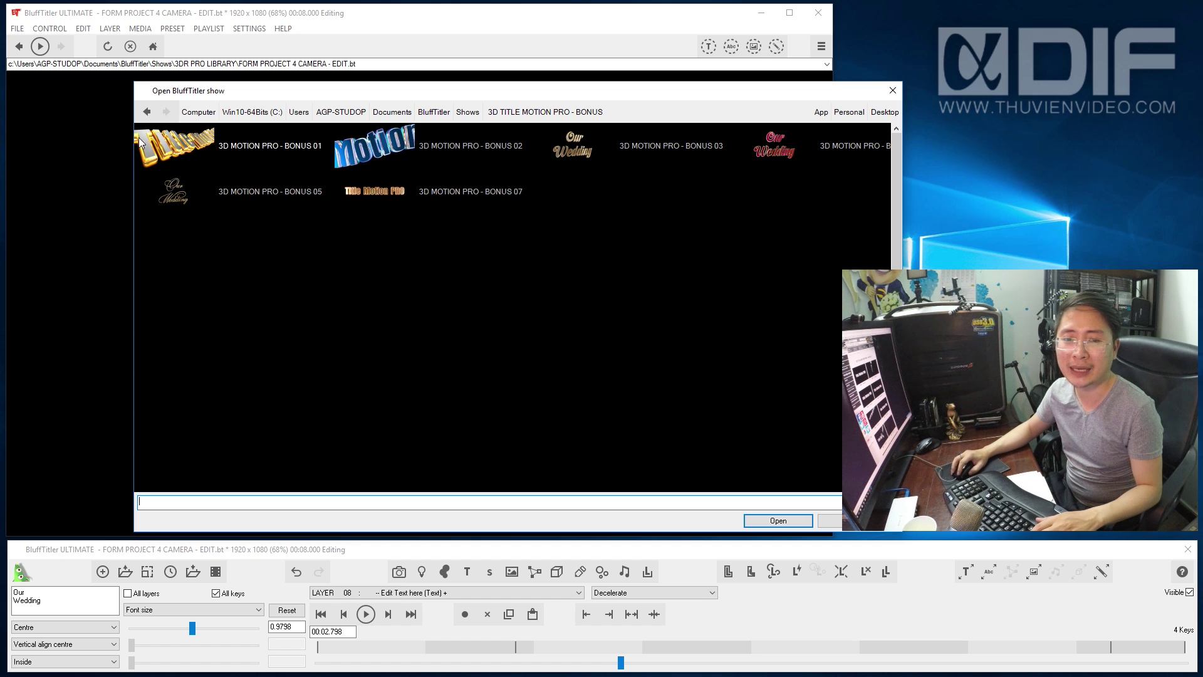
double_click(179, 152)
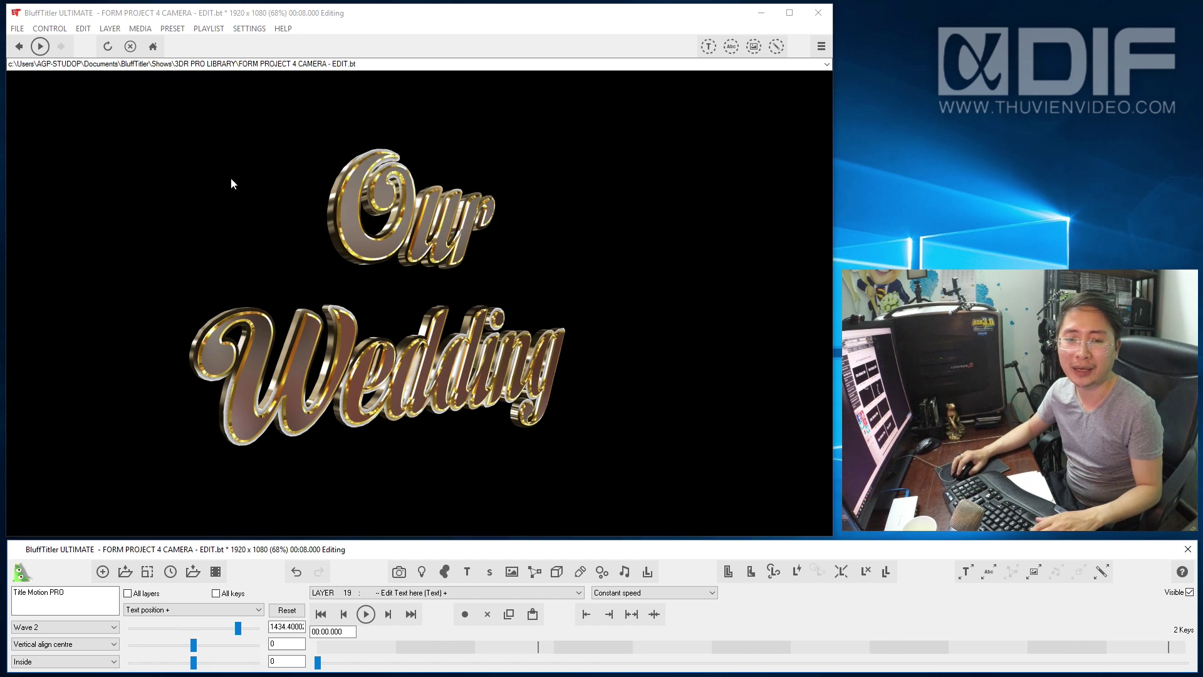
Load BONUS 01, answering the save prompt, and preview its title animating in.
drag(317, 662, 479, 662)
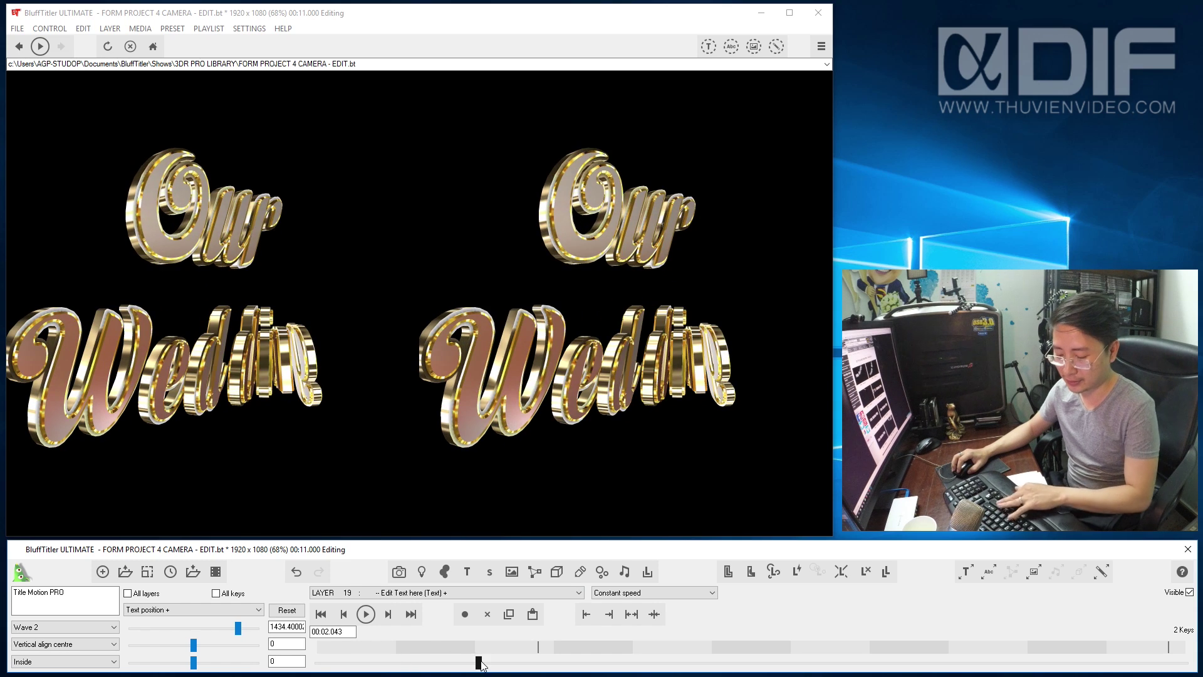
key(ctrl+o)
key(Return)
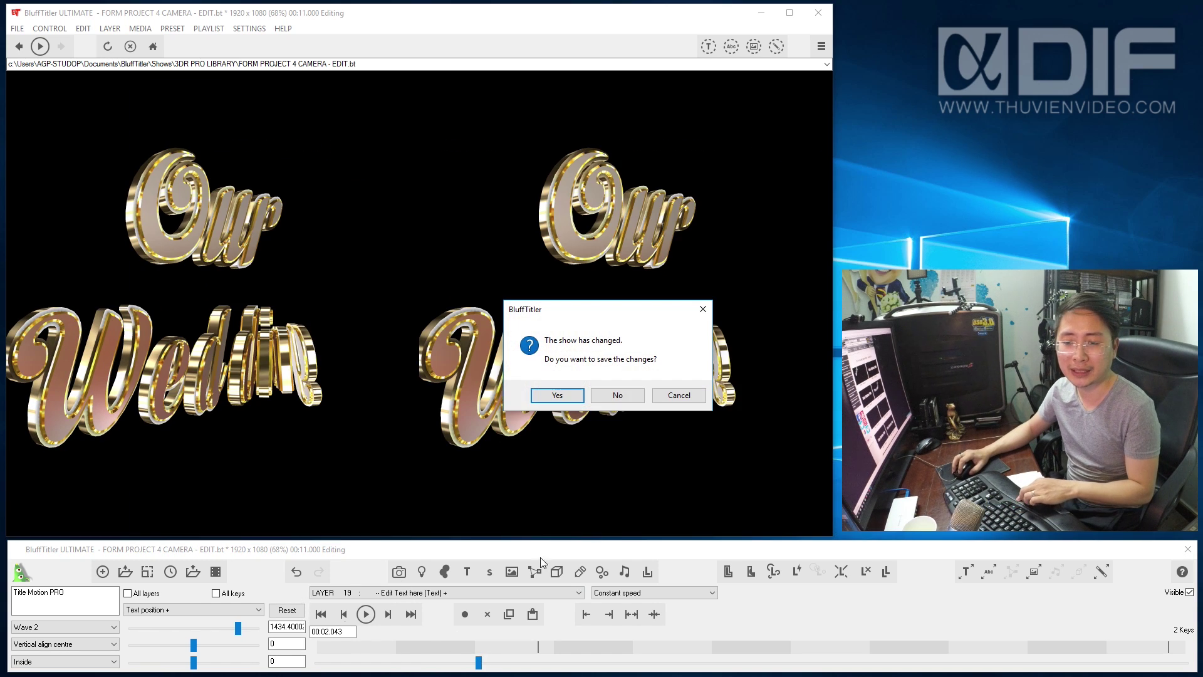
click(609, 402)
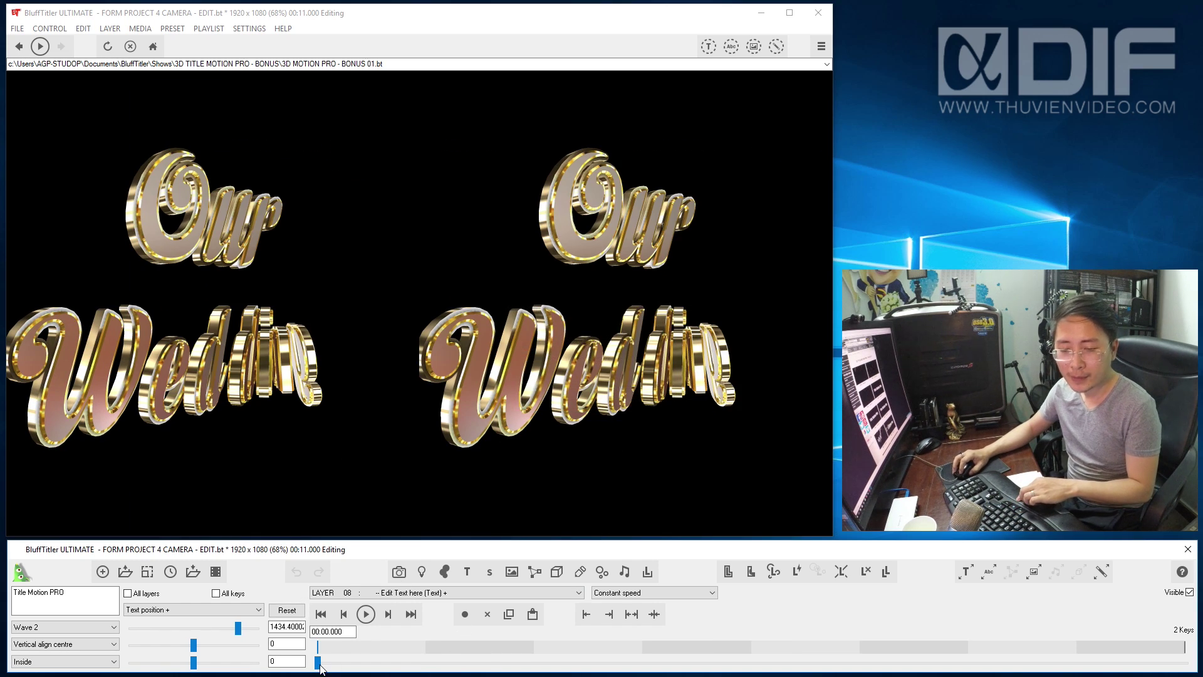
drag(318, 662, 527, 662)
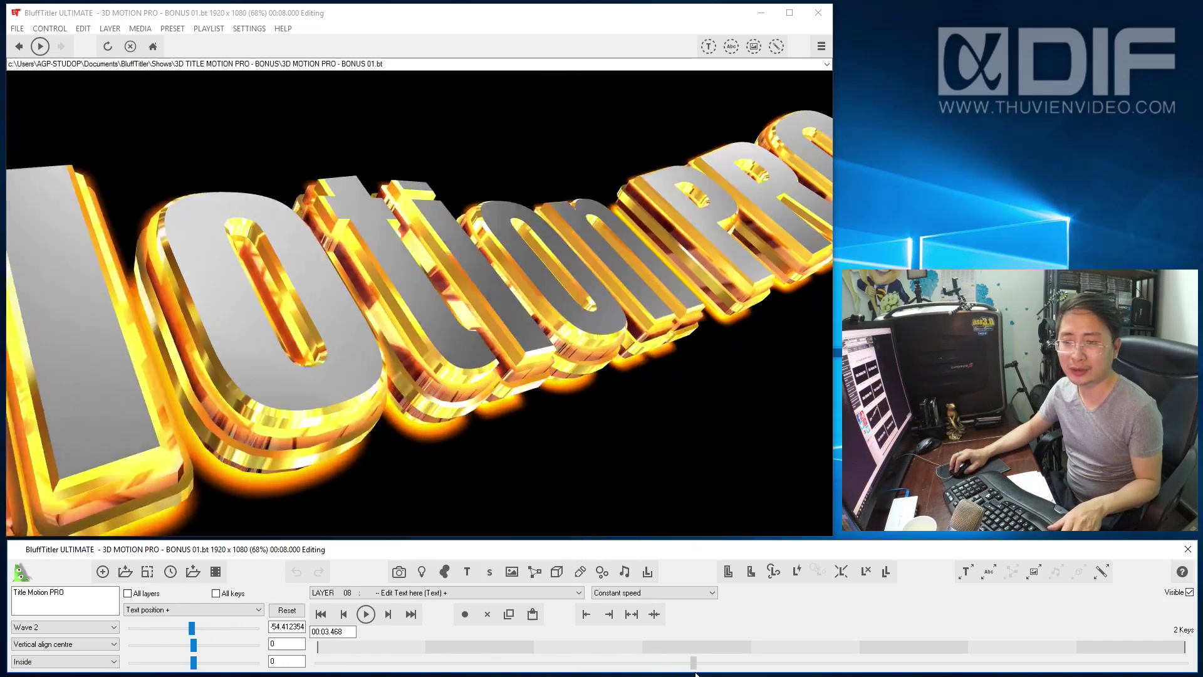
drag(529, 668, 710, 654)
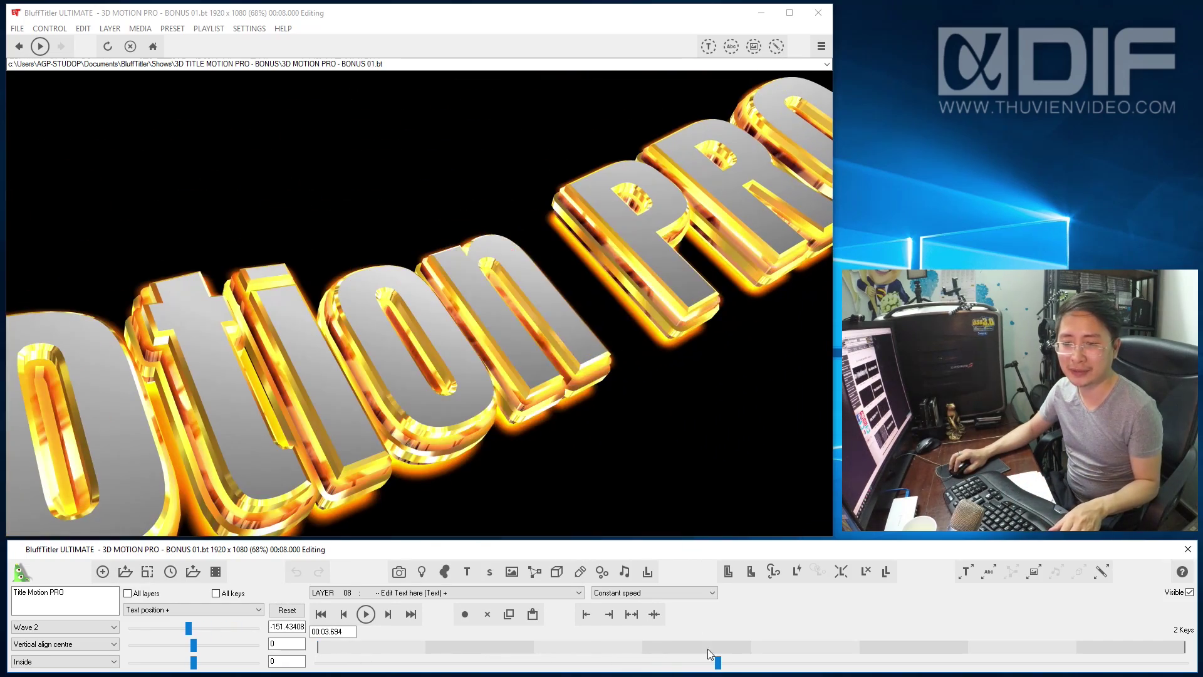
Change all the template's texts to 'BLUFFTITLER 13 PRO'.
key(ctrl+t)
key(ctrl+a)
text(BLUFFT)
text(1)
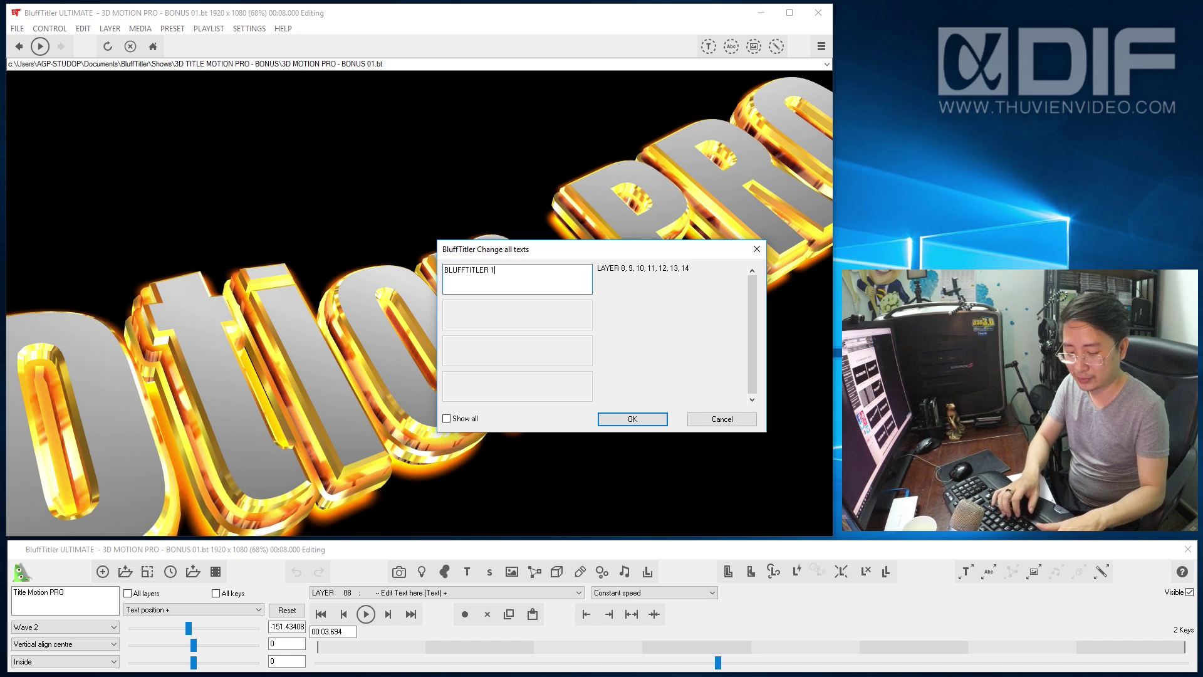
key(ctrl+shift+Left)
text(PRO)
click(621, 426)
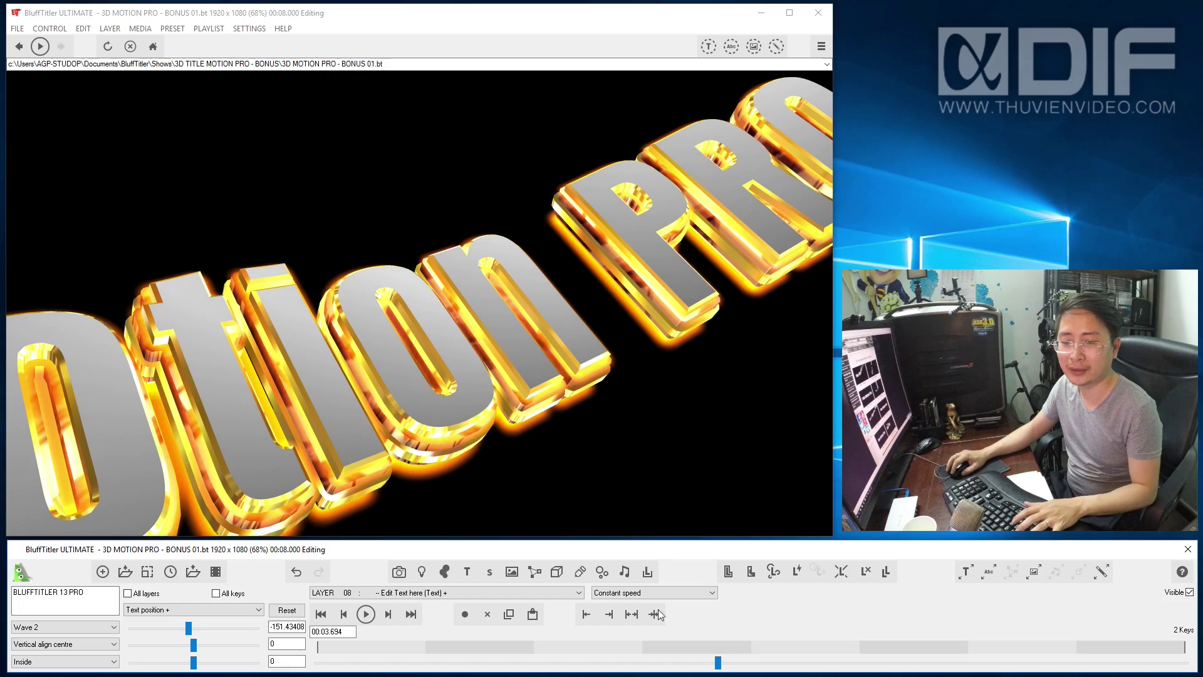
Play the edited template, then load BONUS 02, dismissing the save prompt.
mouse_move(718, 662)
mouse_down()
mouse_move(555, 649)
mouse_move(777, 659)
mouse_move(382, 651)
mouse_up()
click(371, 616)
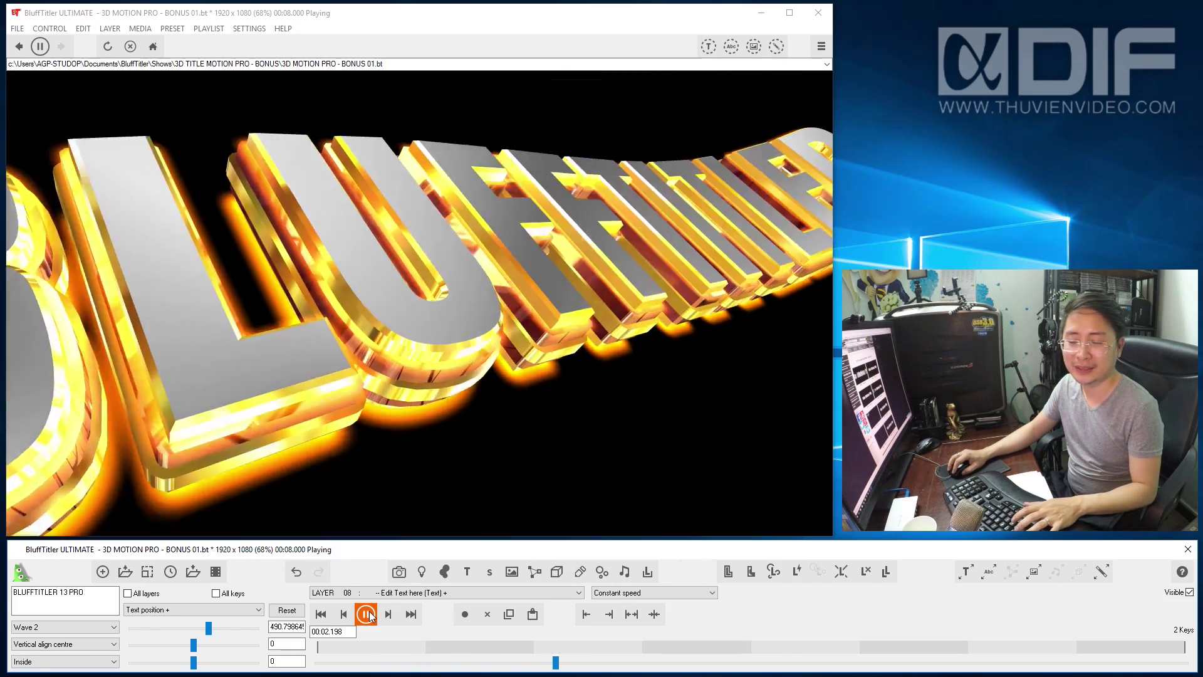
key(ctrl+o)
double_click(361, 155)
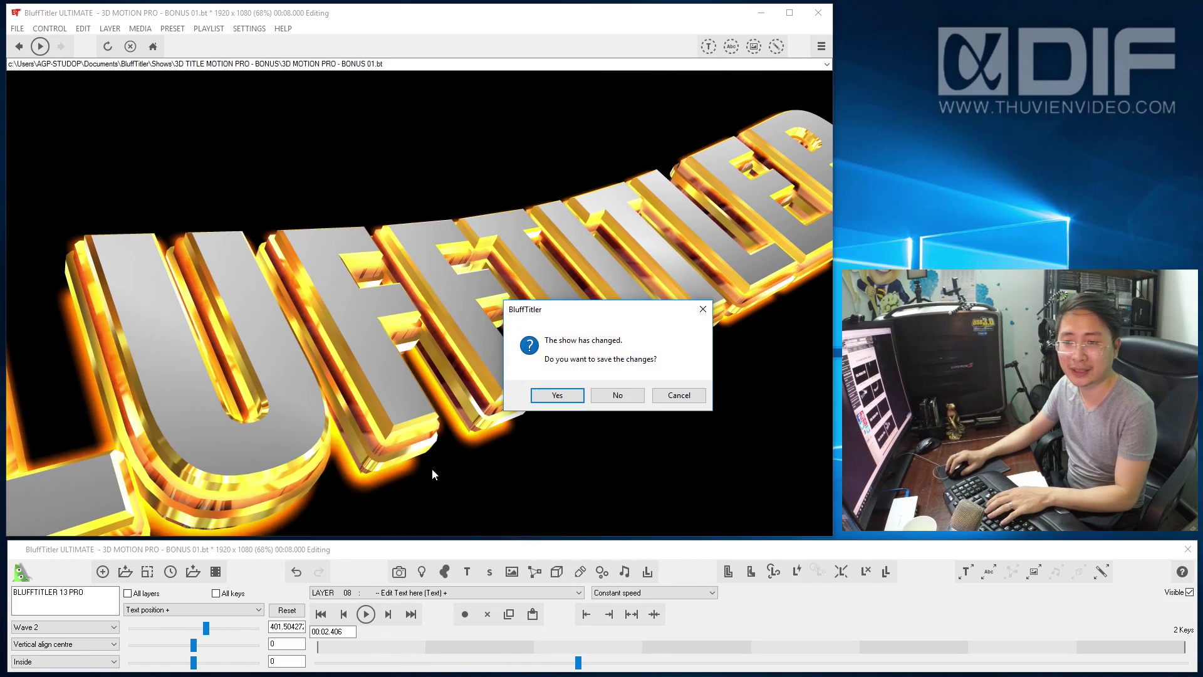
key(Return)
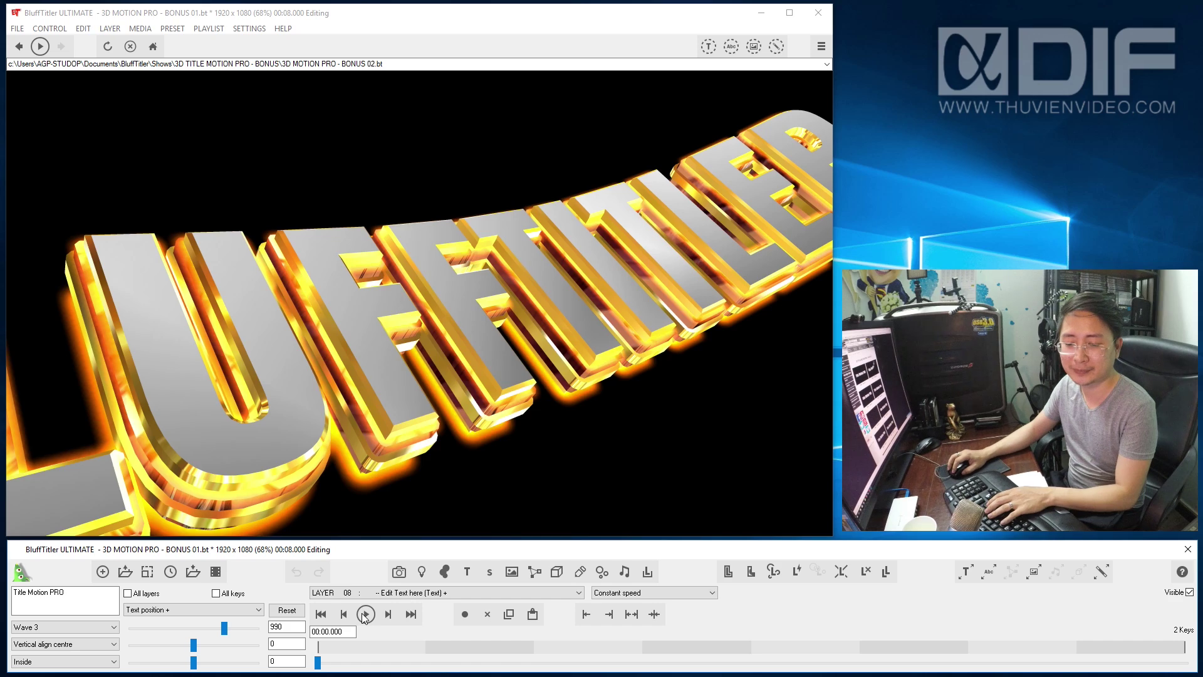
Load and play bonus shows 02, 03, 04 and 05 in turn, pausing on BONUS 05.
click(364, 616)
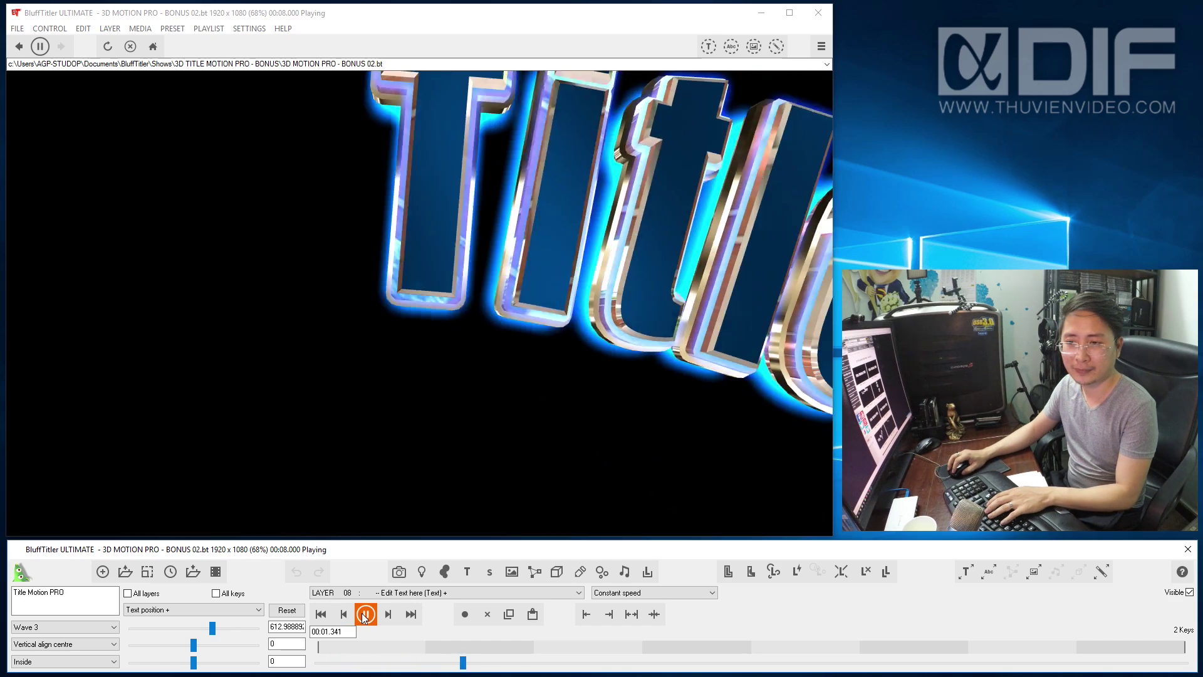
key(ctrl+o)
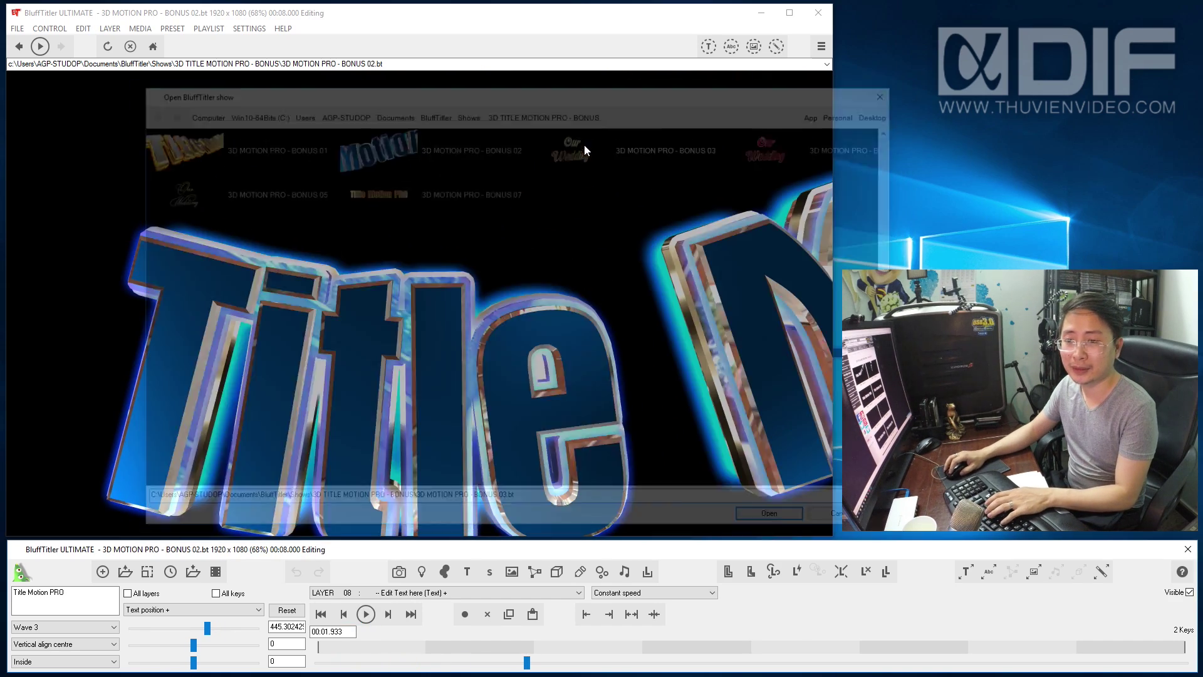
double_click(585, 150)
click(366, 617)
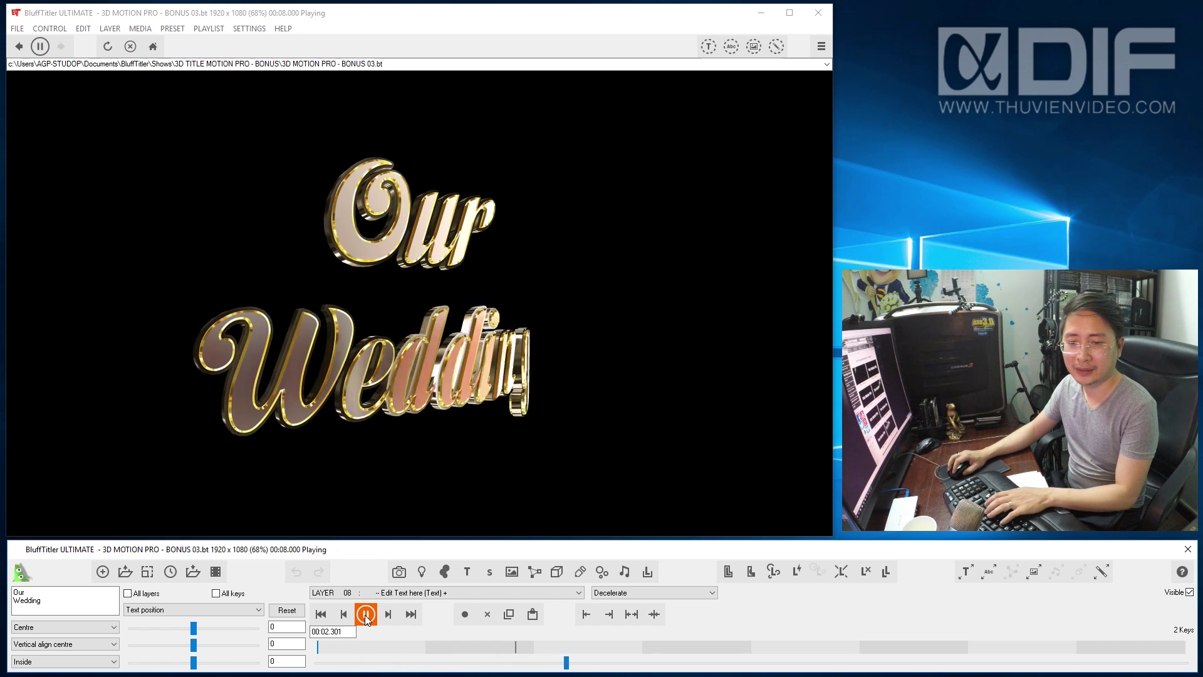
key(ctrl+o)
double_click(765, 153)
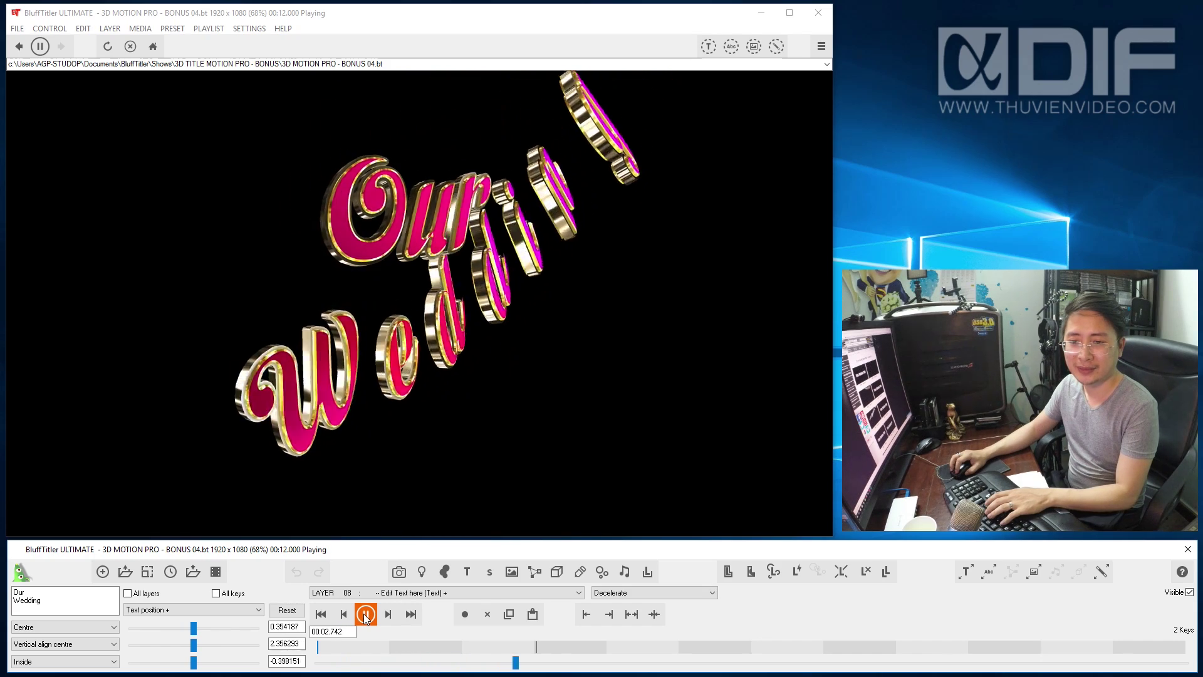
key(ctrl+o)
double_click(215, 199)
click(365, 615)
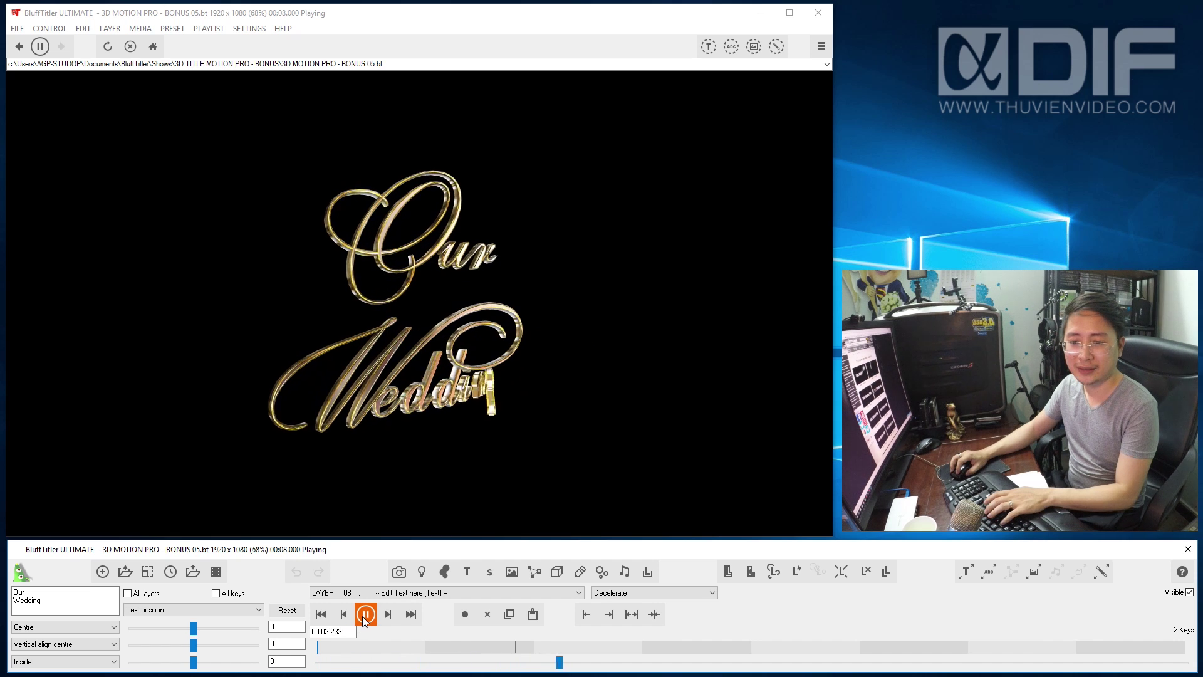
click(365, 615)
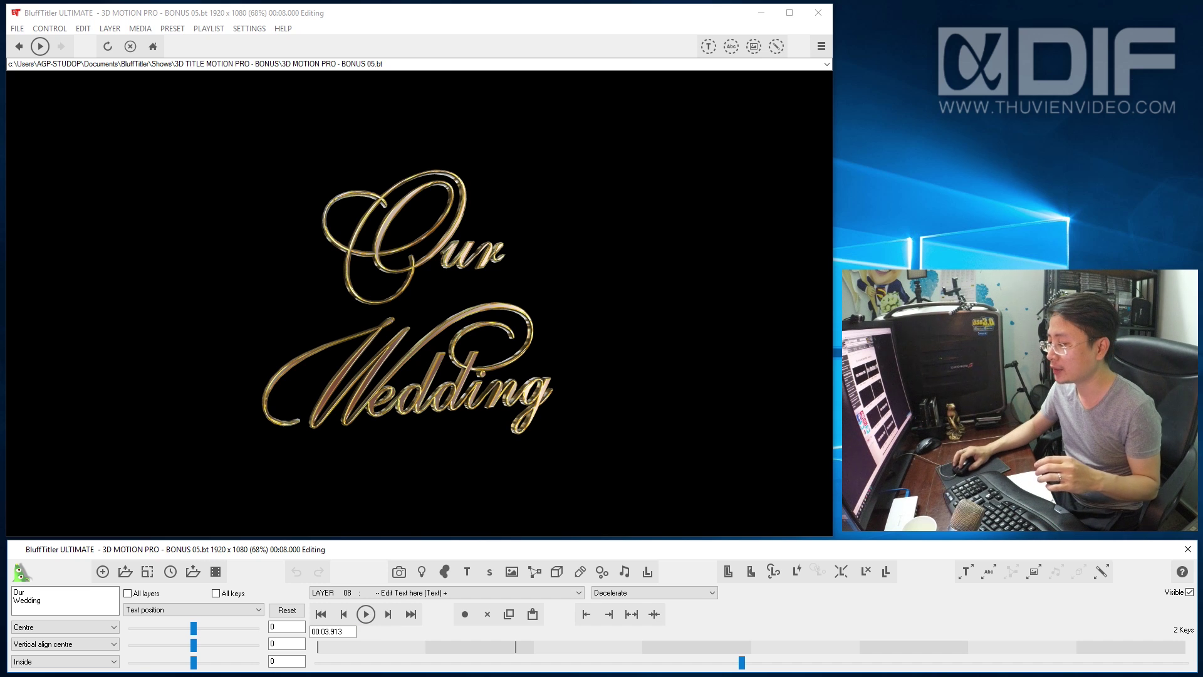
Browse the PACK 01 template previews in Chrome, then return to the page top.
key(alt+Tab)
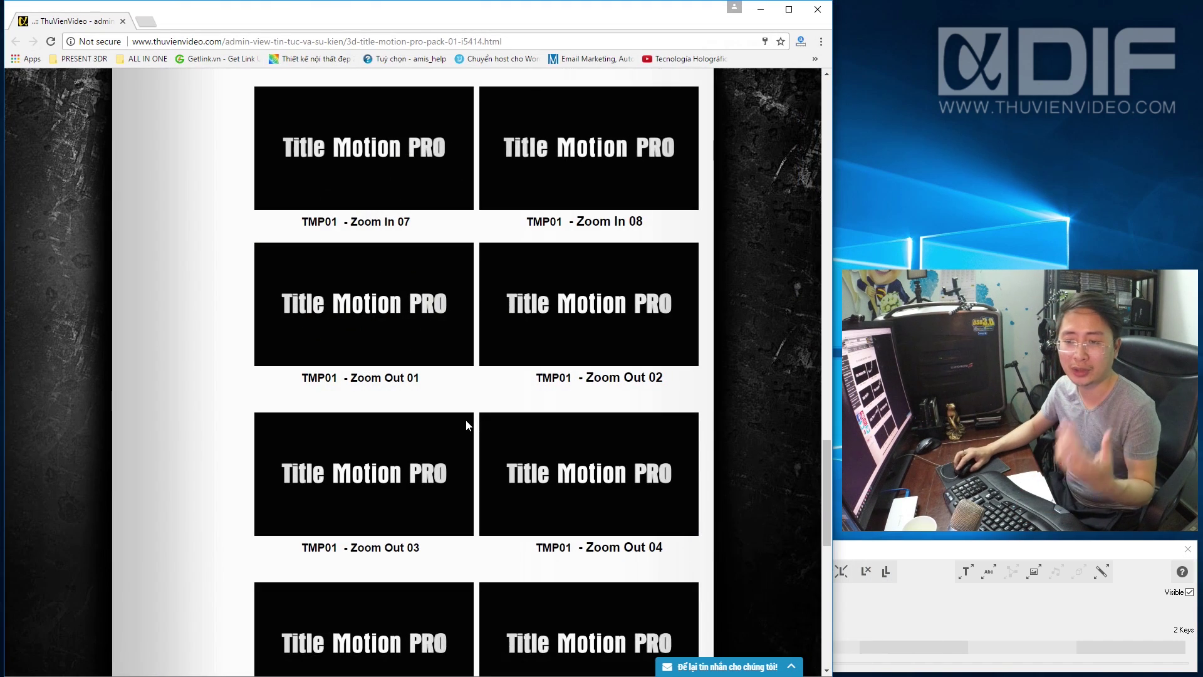
scroll(491, 474, down, 7)
scroll(491, 468, up, 6)
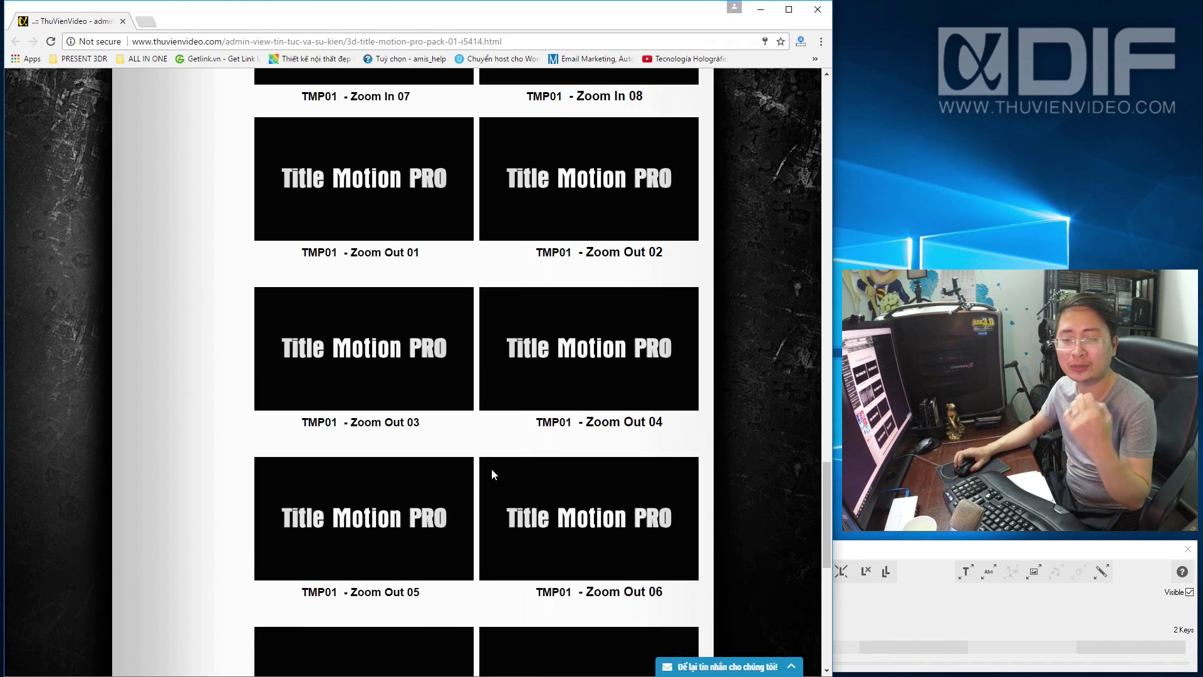
scroll(491, 468, up, 6)
key(alt+Tab)
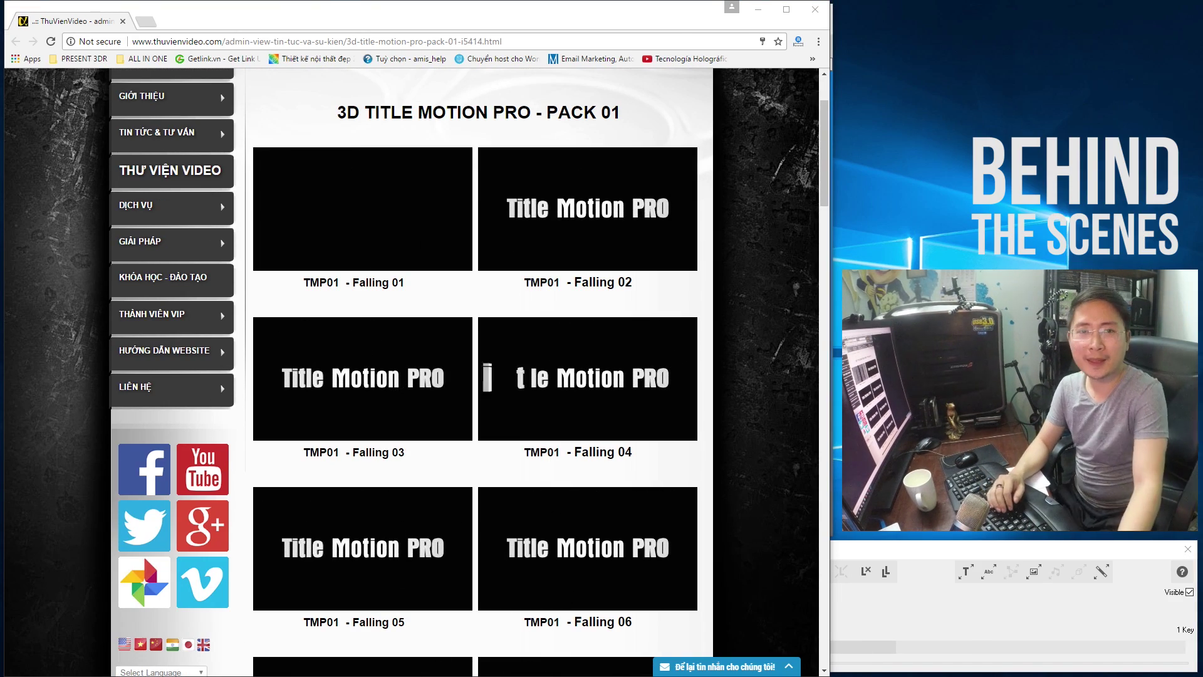
scroll(476, 376, up, 2)
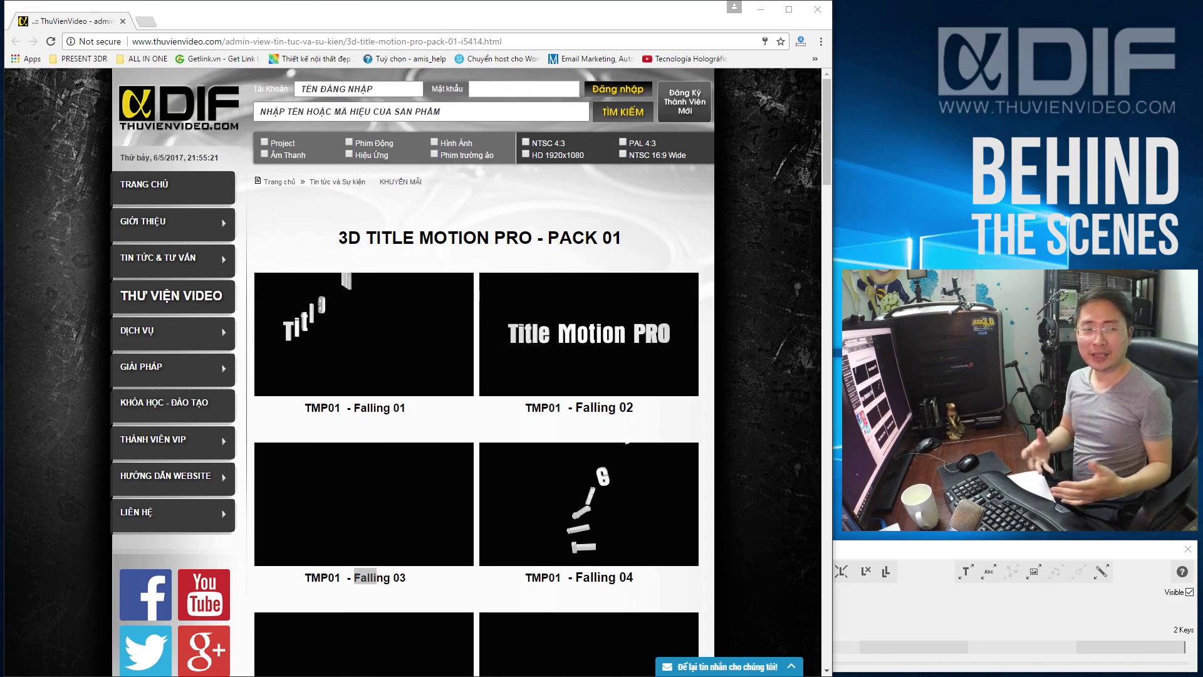